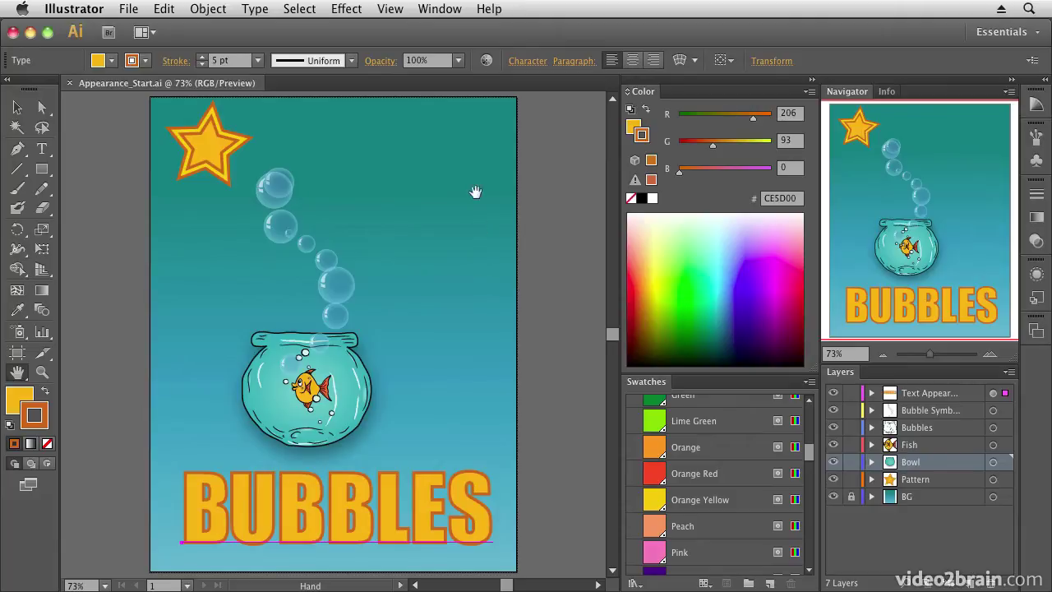
- Open the Appearance panel from the Window menu and expand it
{"action": "left_click", "coordinate": [442, 10]}
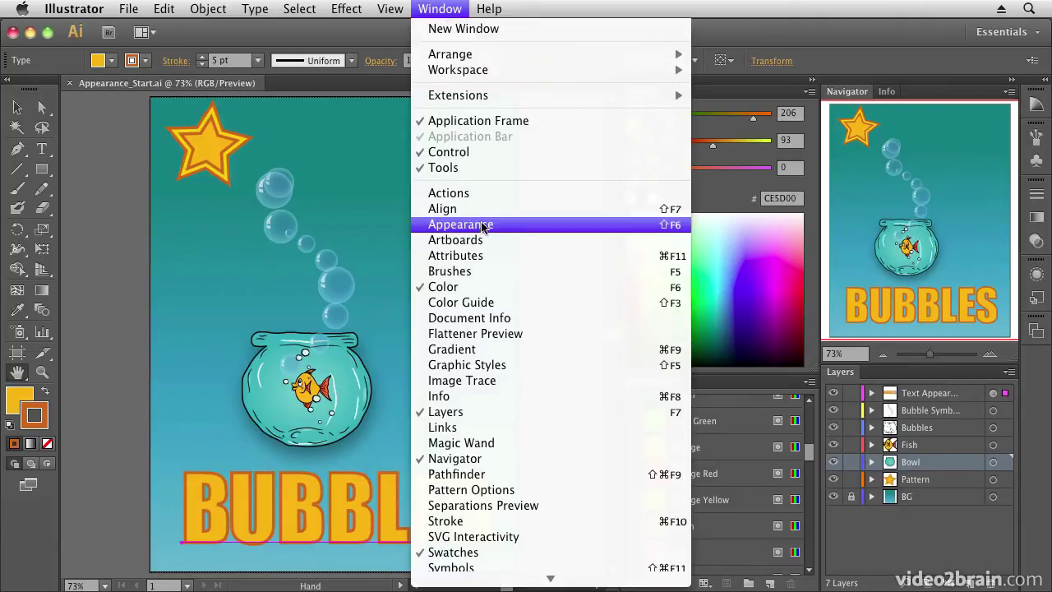
{"action": "left_click", "coordinate": [518, 225]}
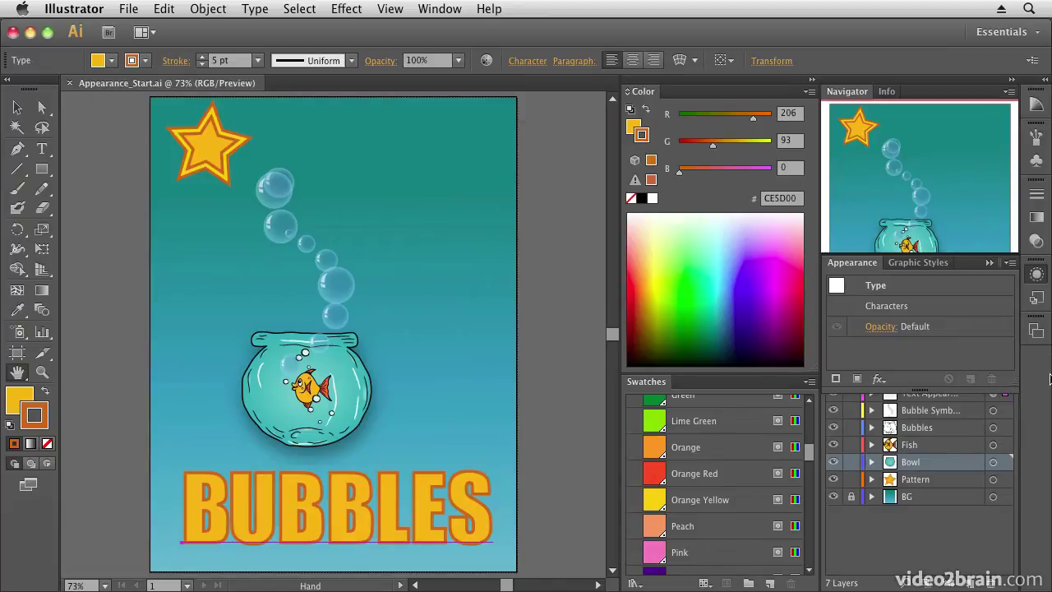
{"action": "left_click", "coordinate": [991, 268]}
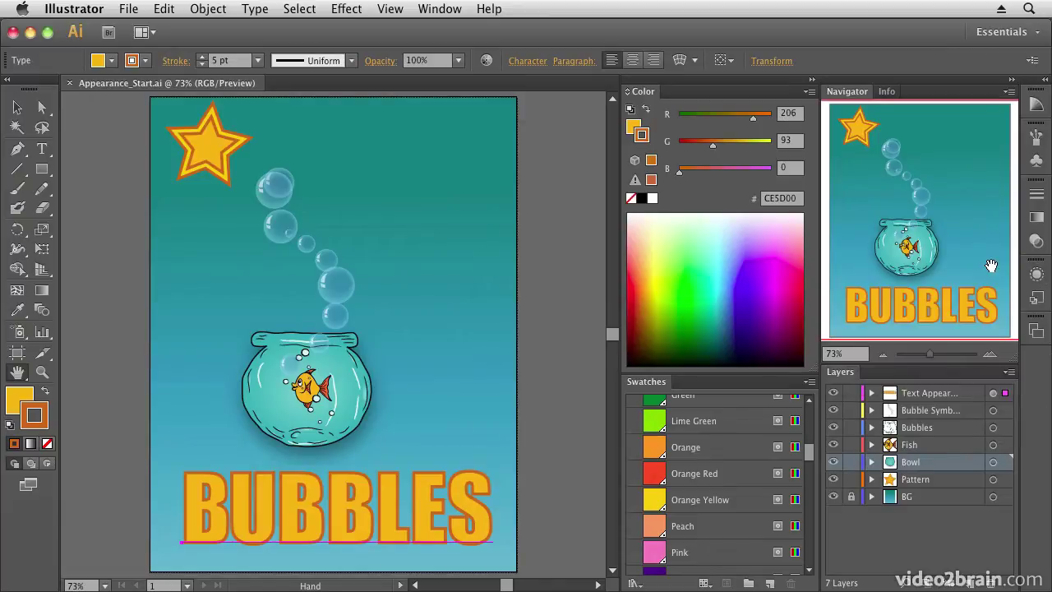
{"action": "left_click", "coordinate": [1037, 275]}
{"action": "left_click", "coordinate": [1036, 276]}
{"action": "left_click", "coordinate": [1036, 275]}
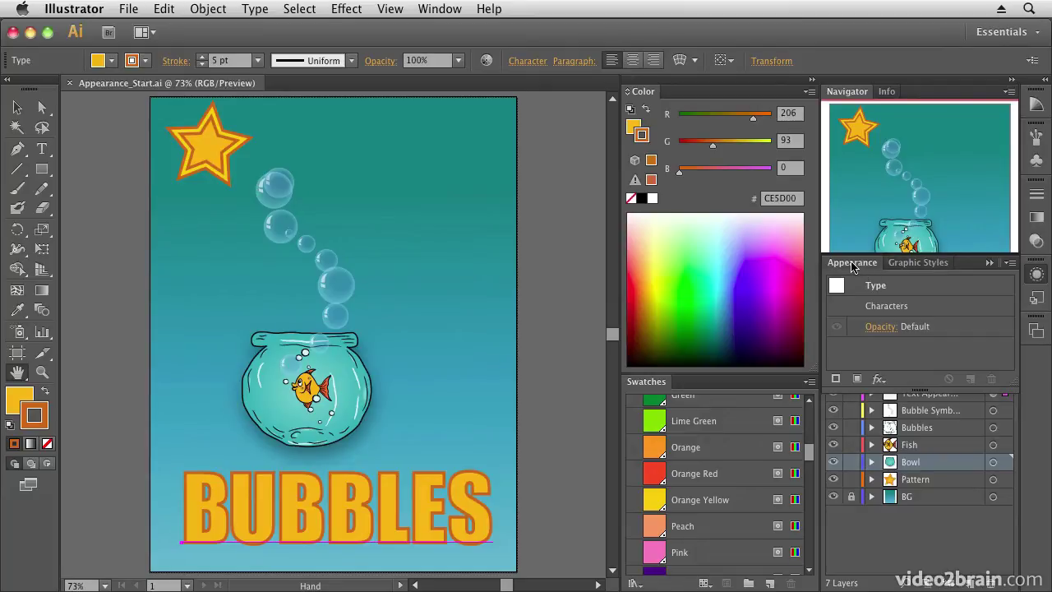
- Dock Appearance with the Color group, collapse Color to its compact spectrum, and give Appearance more height
{"action": "left_click_drag", "start_coordinate": [852, 267], "coordinate": [719, 89]}
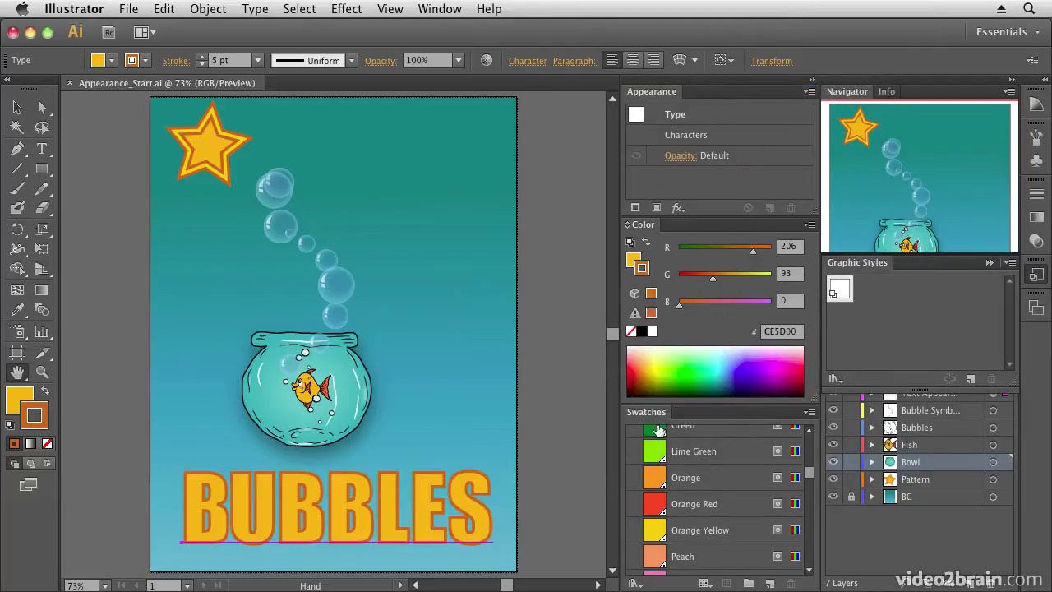
{"action": "double_click", "coordinate": [642, 225]}
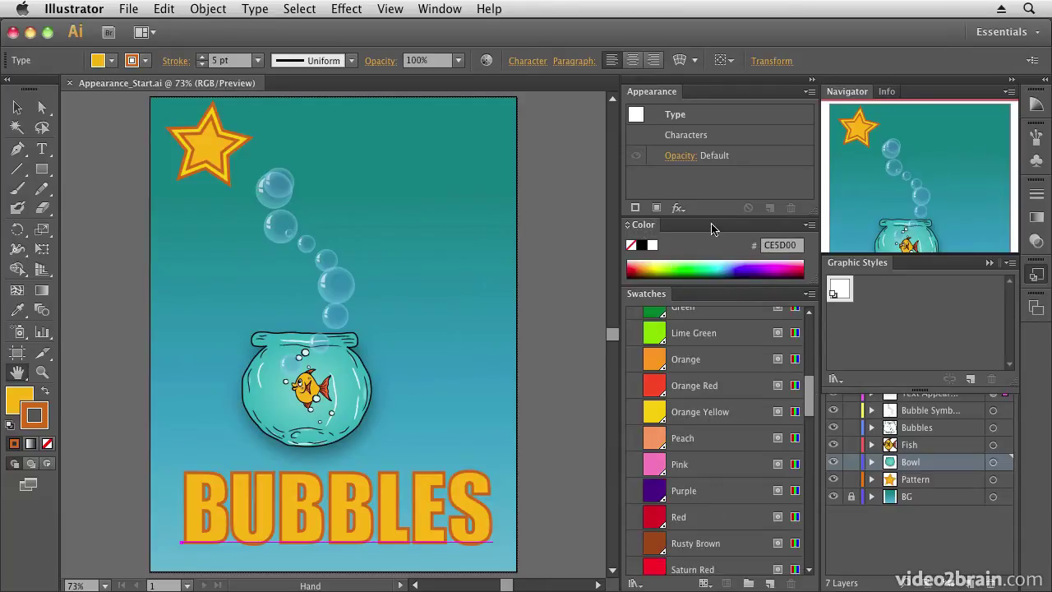
{"action": "left_click_drag", "start_coordinate": [714, 217], "coordinate": [710, 281]}
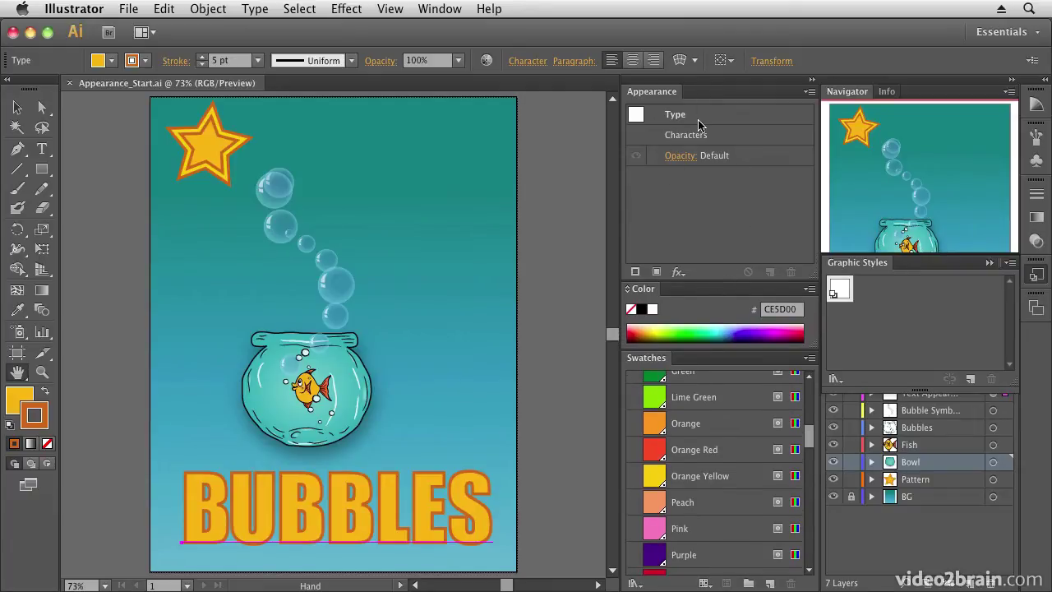
- Select the BUBBLES text and try 70% opacity with Hard Light blending
{"action": "left_click", "coordinate": [16, 107]}
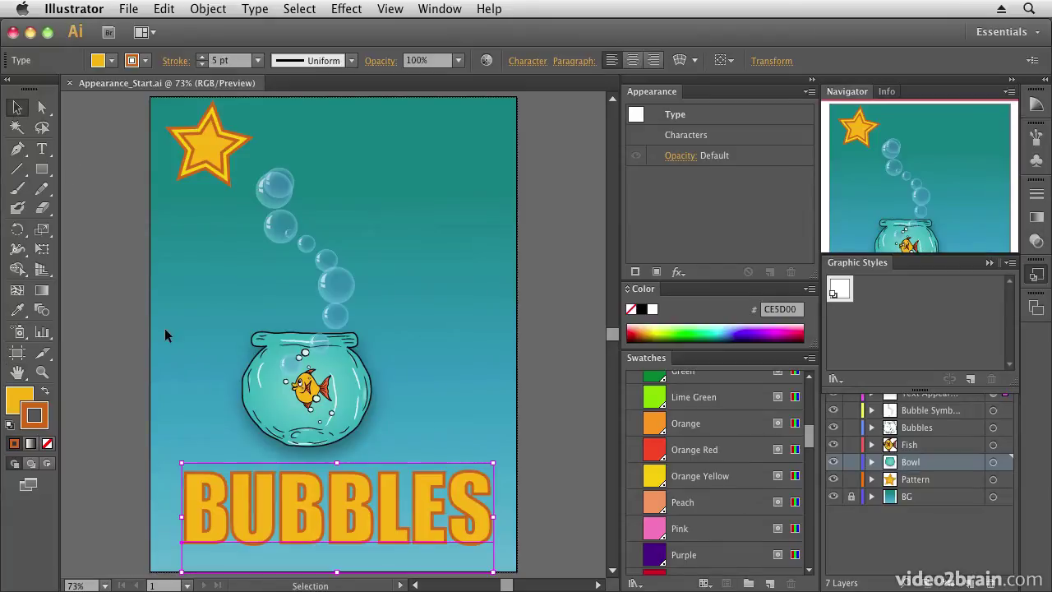
{"action": "left_click", "coordinate": [679, 156]}
{"action": "left_click", "coordinate": [685, 188]}
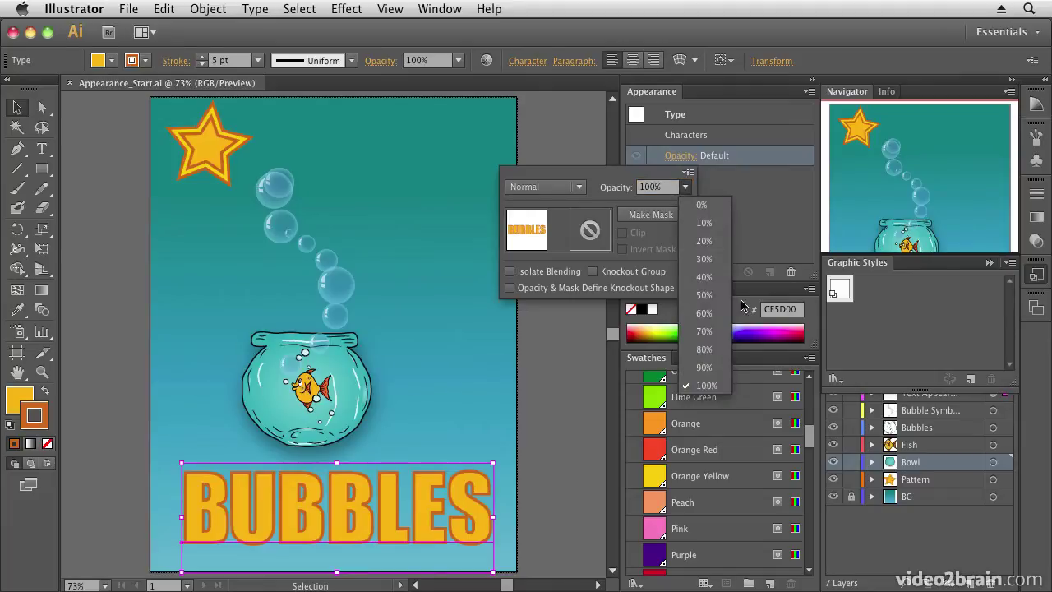
{"action": "left_click", "coordinate": [712, 332]}
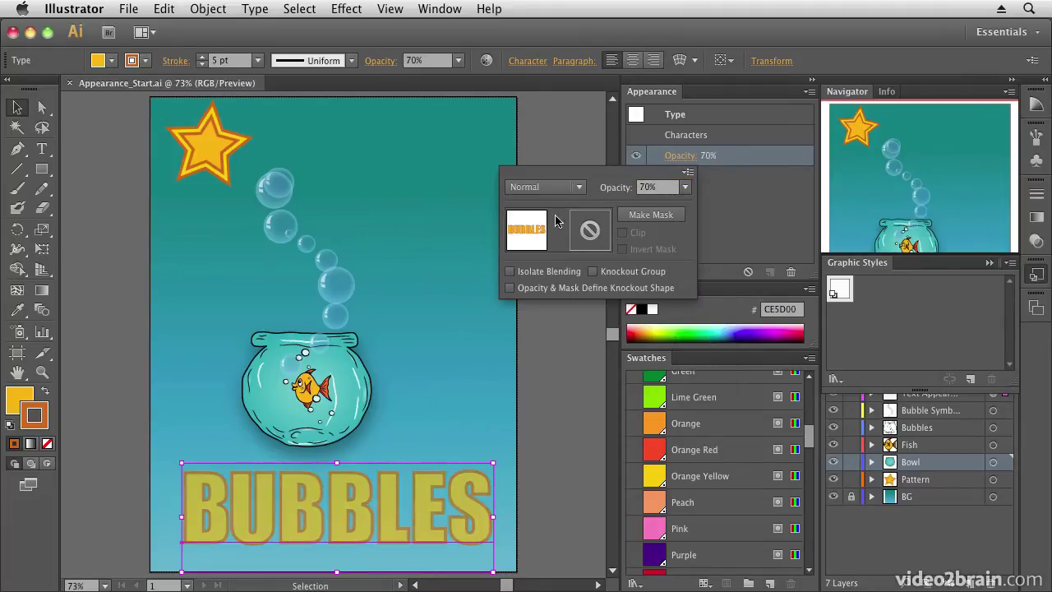
{"action": "left_click", "coordinate": [551, 187]}
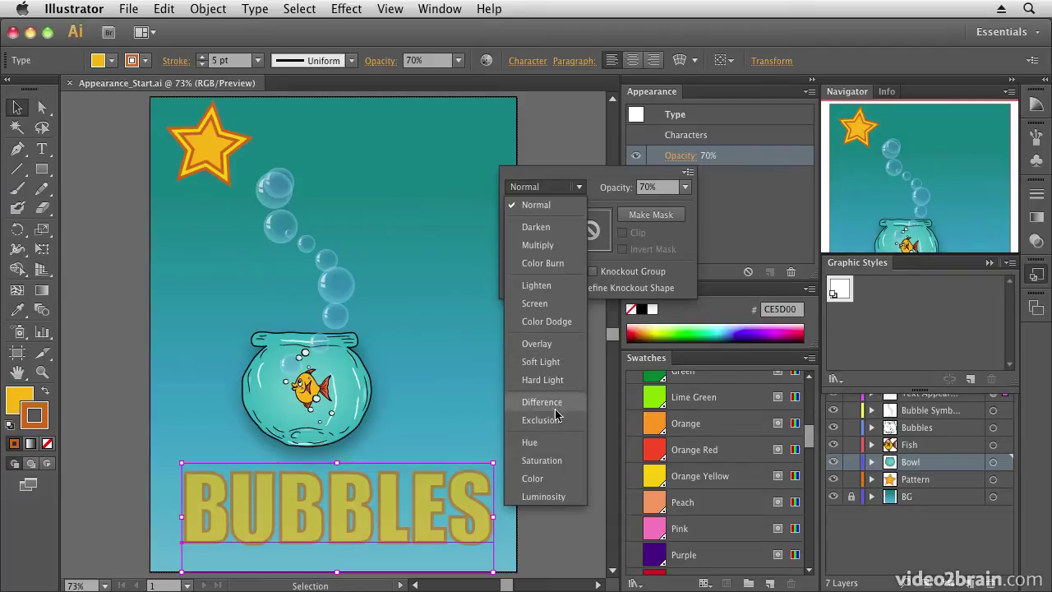
{"action": "left_click", "coordinate": [542, 379]}
- Try 90% opacity, then reset the text to Normal blending and 100% opacity
{"action": "left_click", "coordinate": [683, 188]}
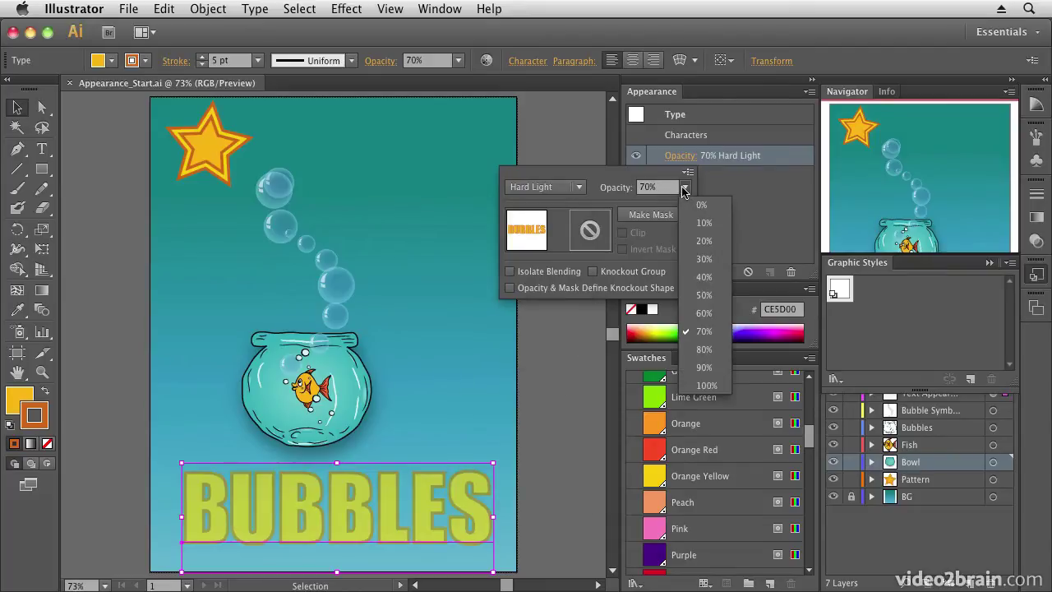
{"action": "left_click", "coordinate": [703, 360]}
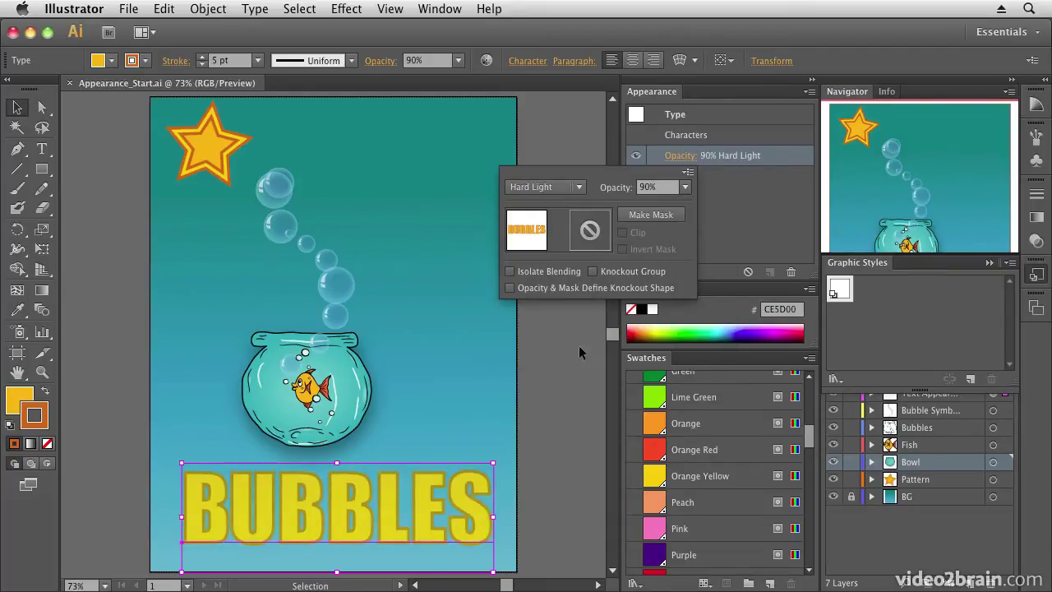
{"action": "left_click", "coordinate": [576, 188]}
{"action": "left_click", "coordinate": [542, 205]}
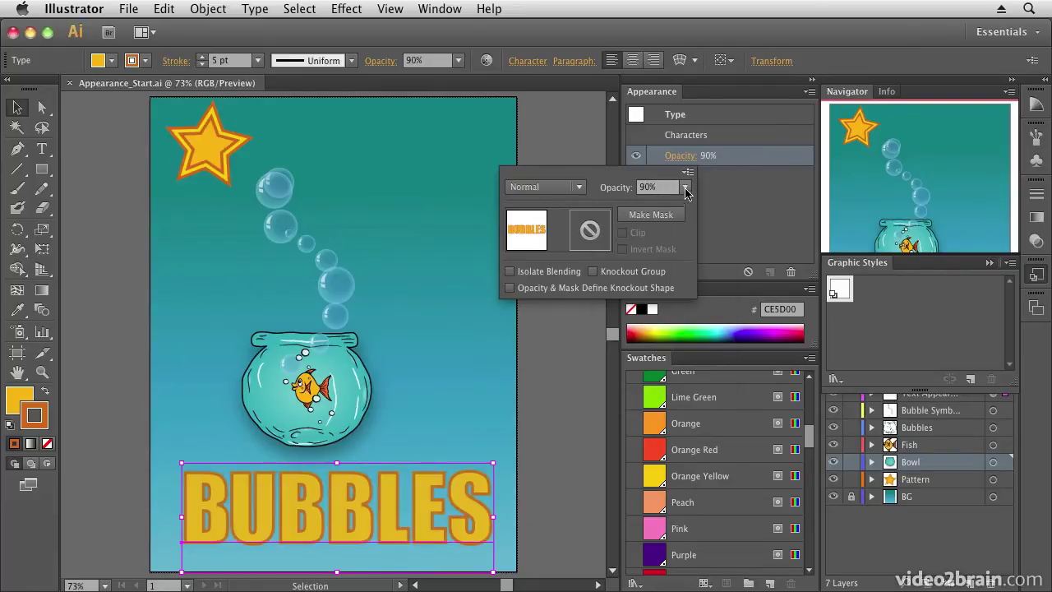
{"action": "left_click", "coordinate": [683, 187]}
{"action": "left_click", "coordinate": [713, 391]}
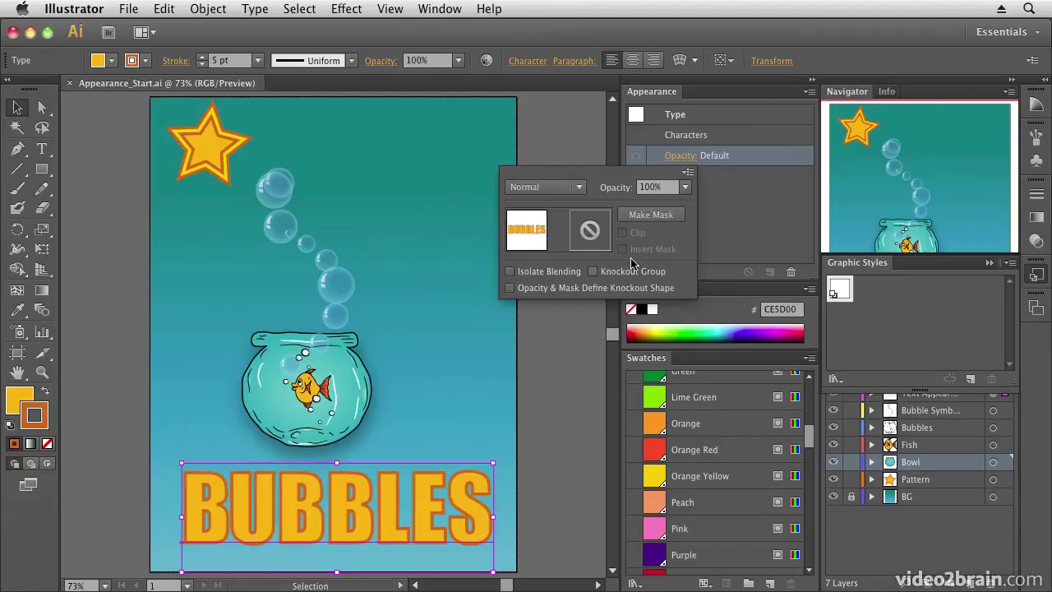
- Close the transparency settings, select the star, and set its first orange stroke to 6 pt
{"action": "left_click", "coordinate": [717, 220]}
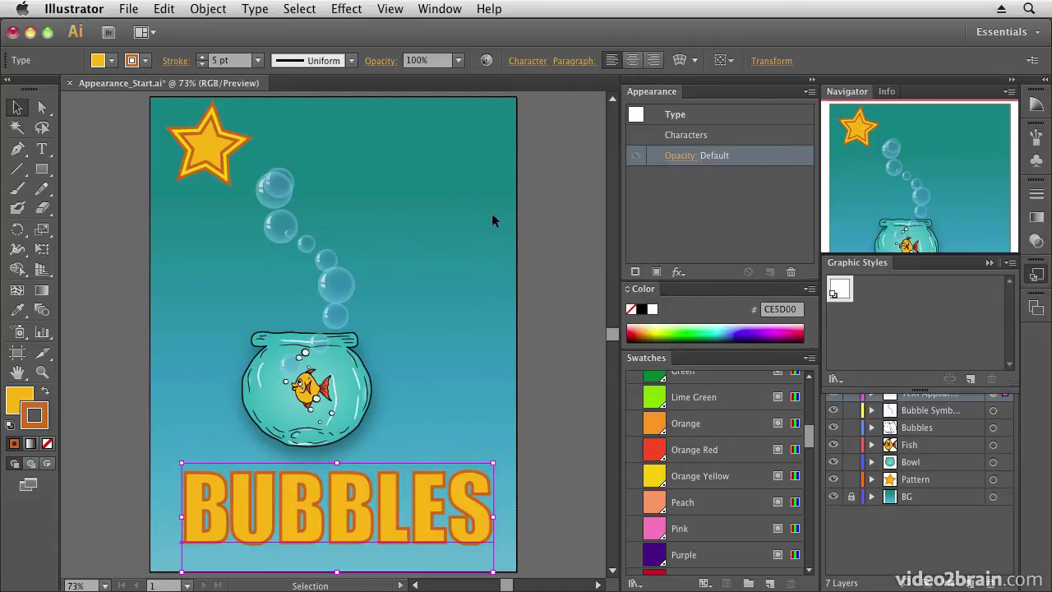
{"action": "left_click", "coordinate": [217, 137]}
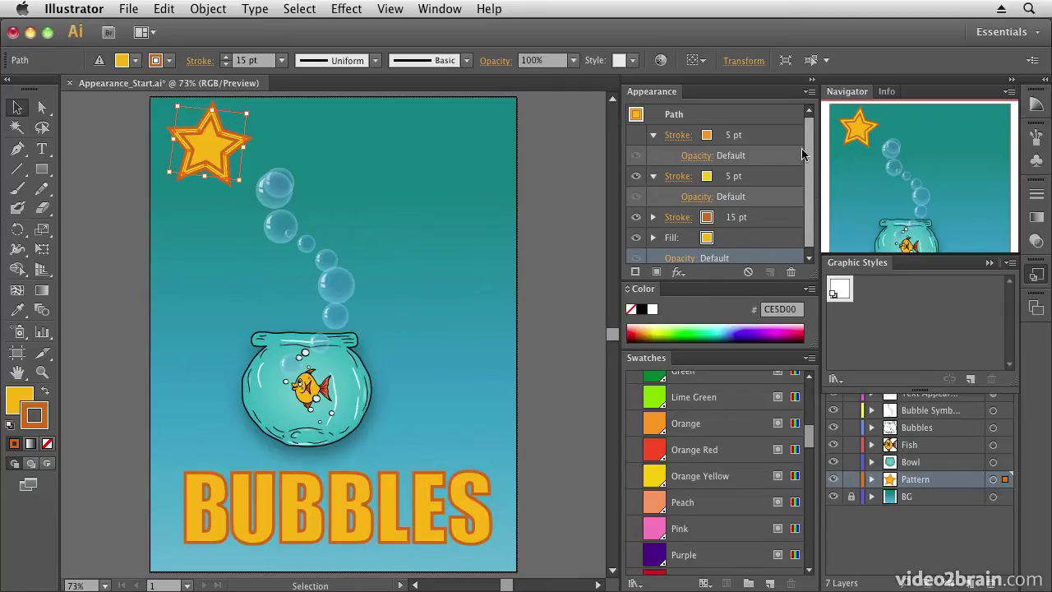
{"action": "left_click", "coordinate": [729, 142]}
{"action": "left_click", "coordinate": [735, 132]}
{"action": "left_click", "coordinate": [735, 133]}
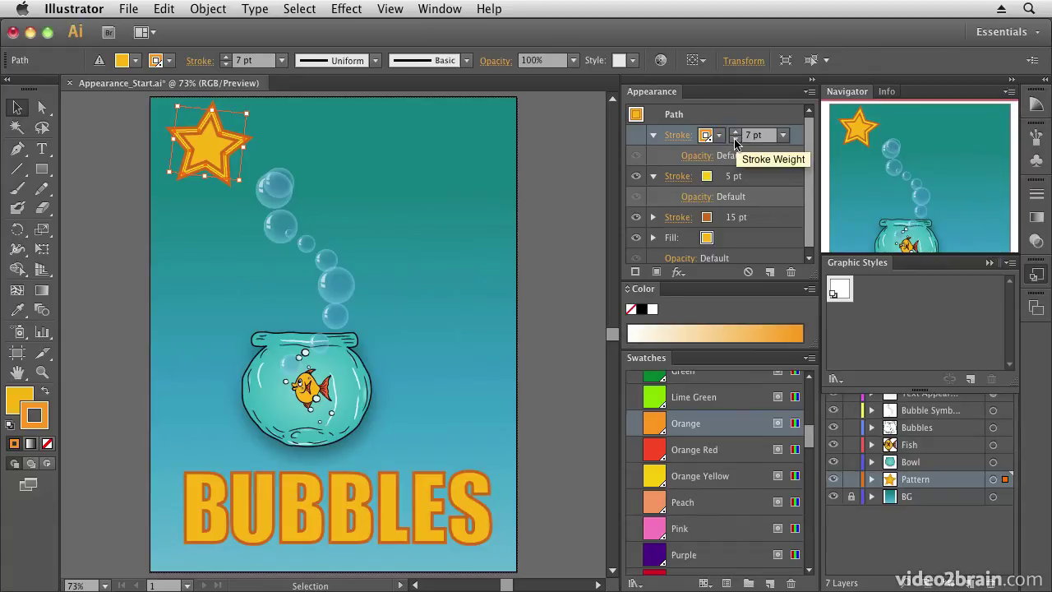
{"action": "left_click", "coordinate": [736, 140]}
- Raise the star's outer orange stroke from 15 pt to 23 pt, keeping it orange
{"action": "left_click", "coordinate": [731, 223]}
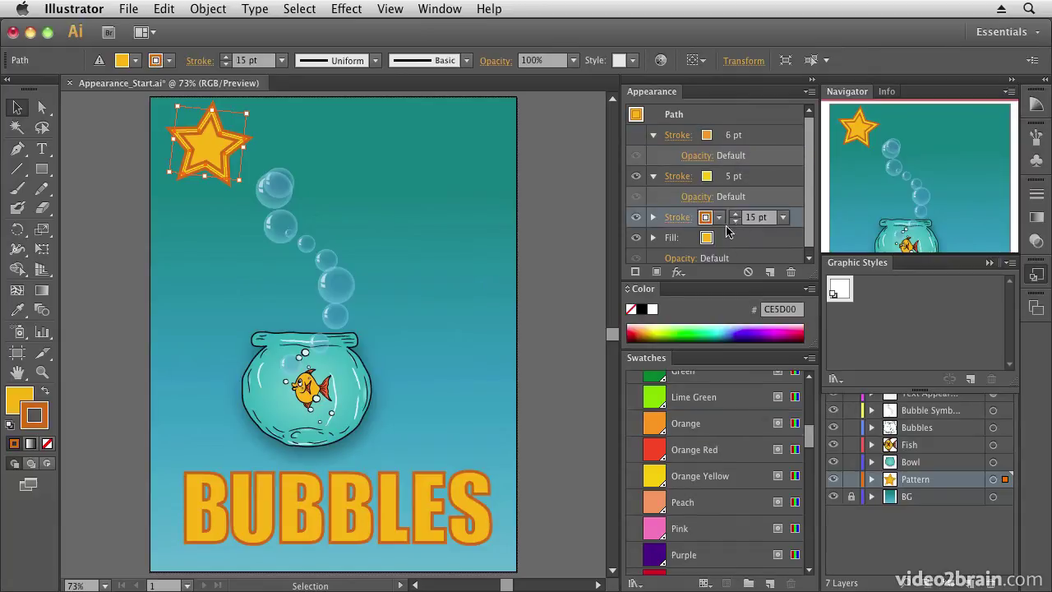
{"action": "left_click", "coordinate": [736, 214]}
{"action": "left_click", "coordinate": [736, 214]}
{"action": "left_click", "coordinate": [736, 214]}
{"action": "left_click", "coordinate": [736, 215]}
{"action": "left_click", "coordinate": [737, 220]}
{"action": "left_click", "coordinate": [718, 218]}
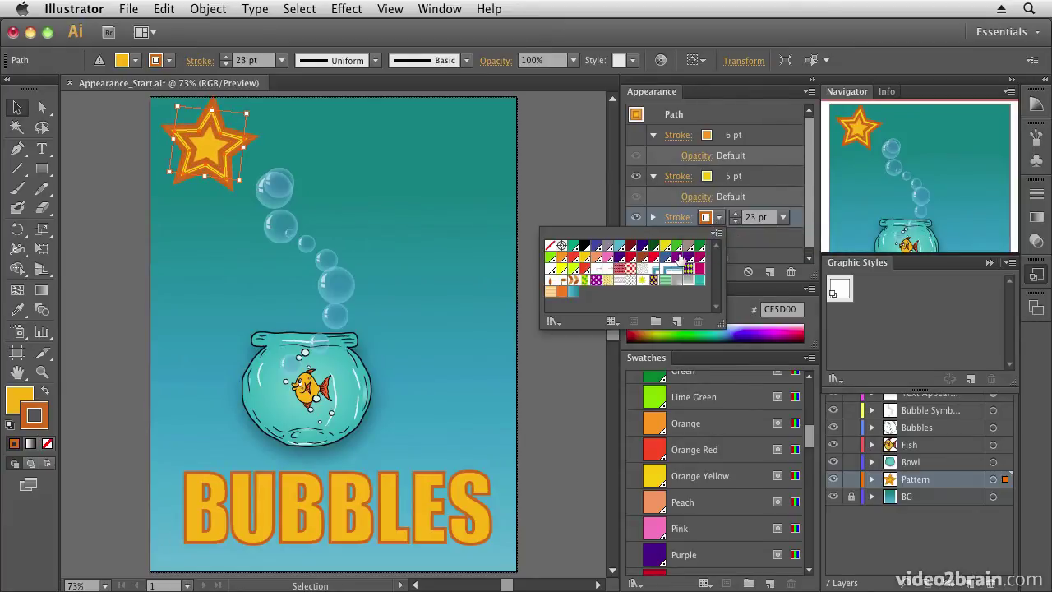
{"action": "left_click", "coordinate": [699, 260]}
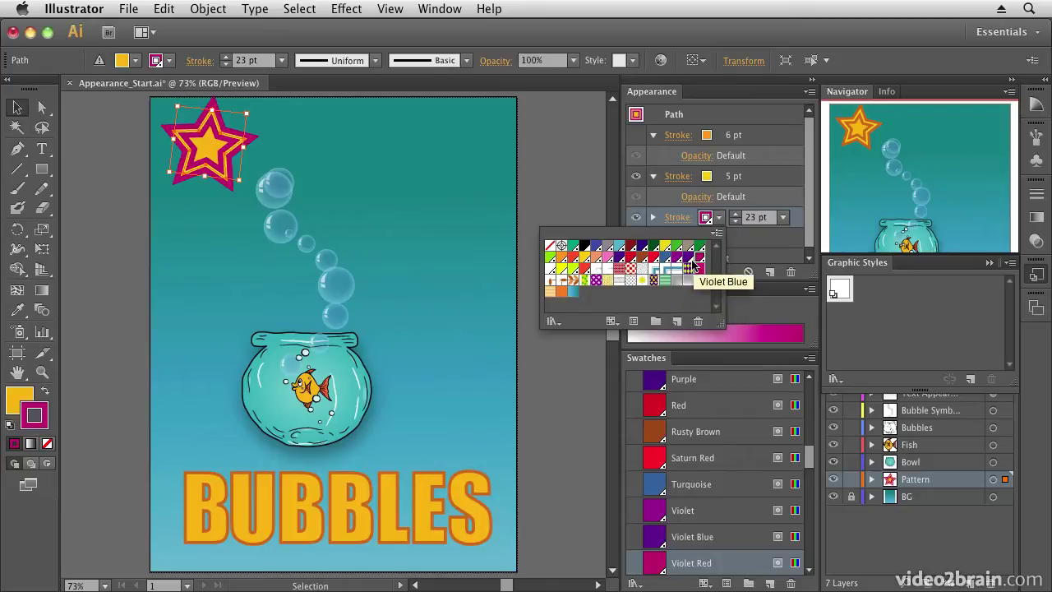
{"action": "key", "text": "Escape"}
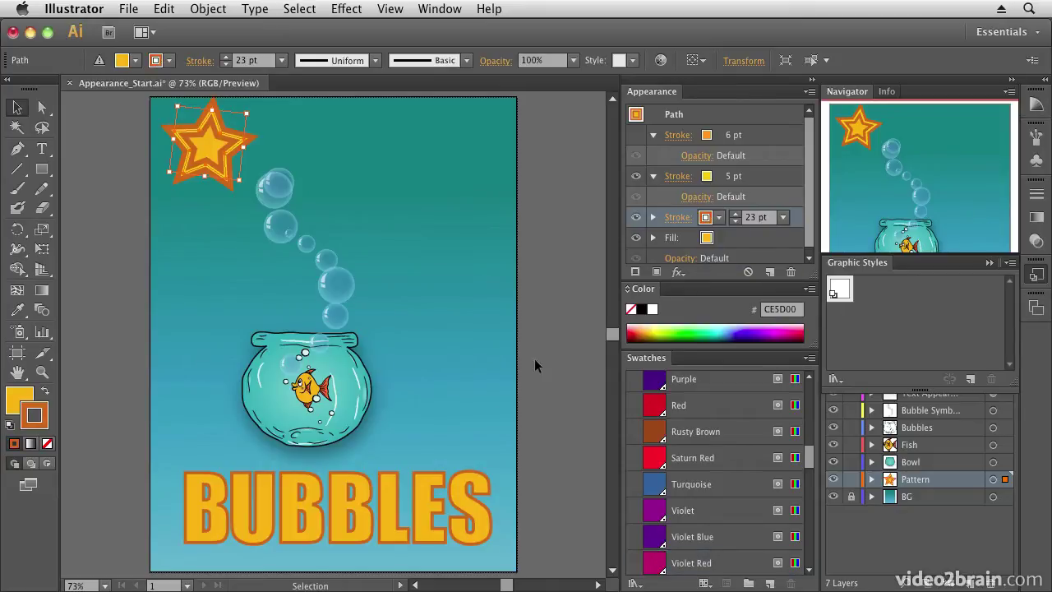
- Add a new 1 pt stroke to the BUBBLES text and zoom in closely on its letters
{"action": "left_click", "coordinate": [434, 490]}
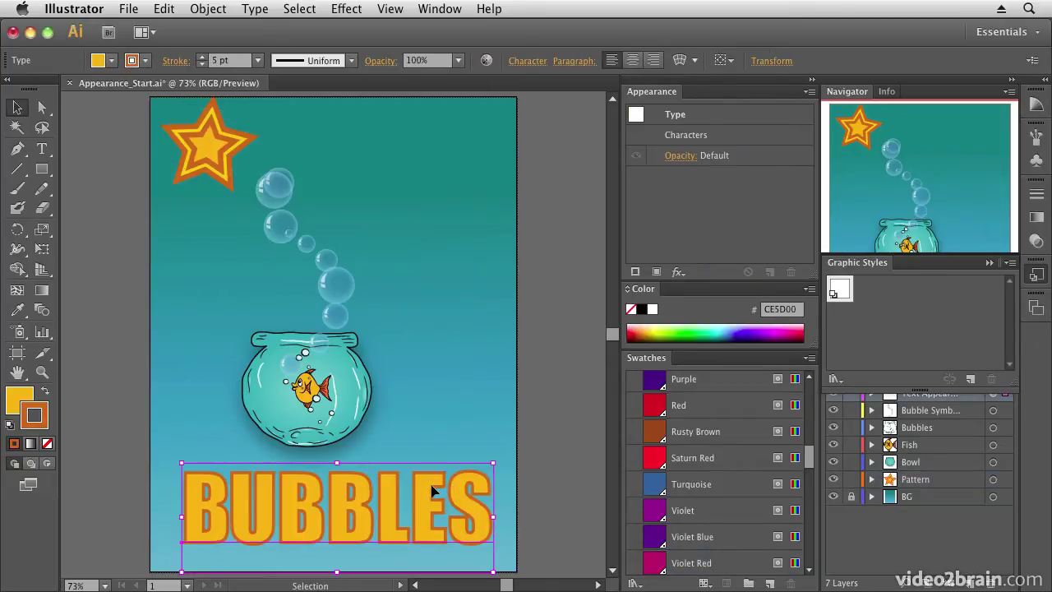
{"action": "left_click", "coordinate": [635, 272]}
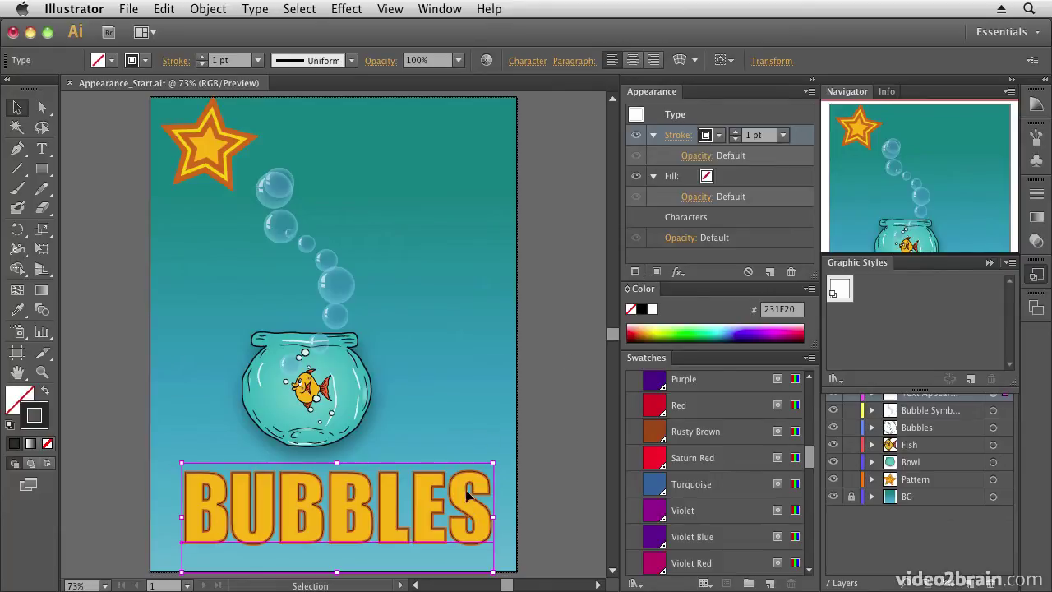
{"action": "left_click", "coordinate": [840, 230]}
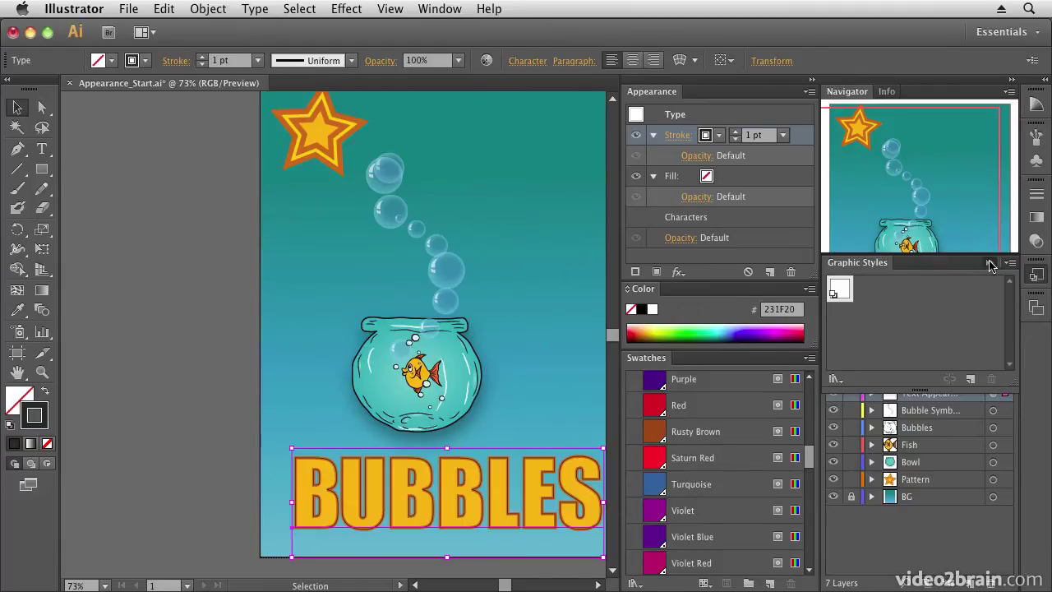
{"action": "left_click", "coordinate": [990, 263]}
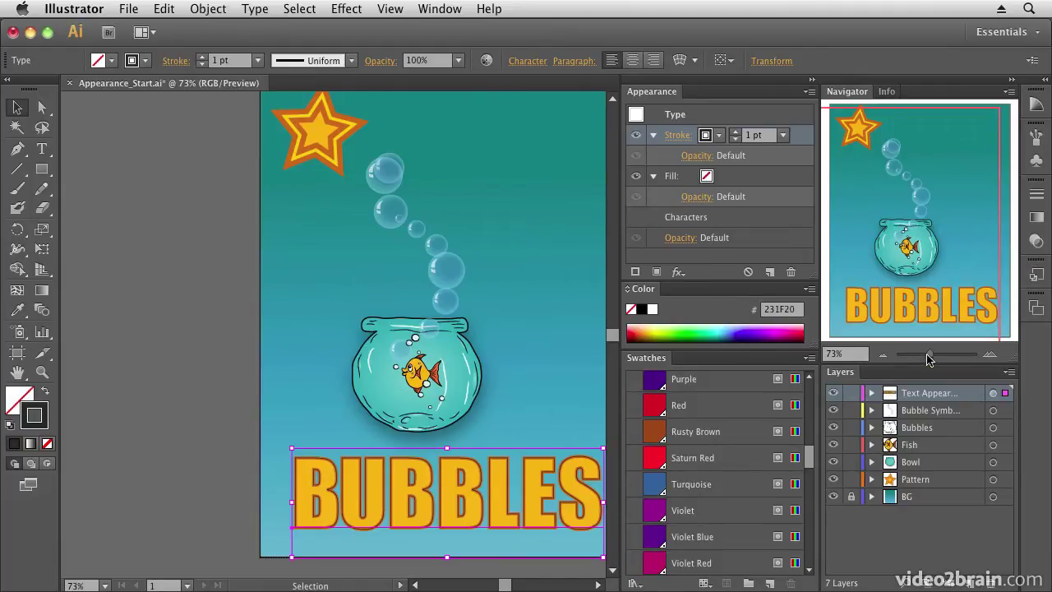
{"action": "left_click_drag", "start_coordinate": [934, 360], "coordinate": [950, 357]}
{"action": "left_click_drag", "start_coordinate": [880, 260], "coordinate": [864, 307]}
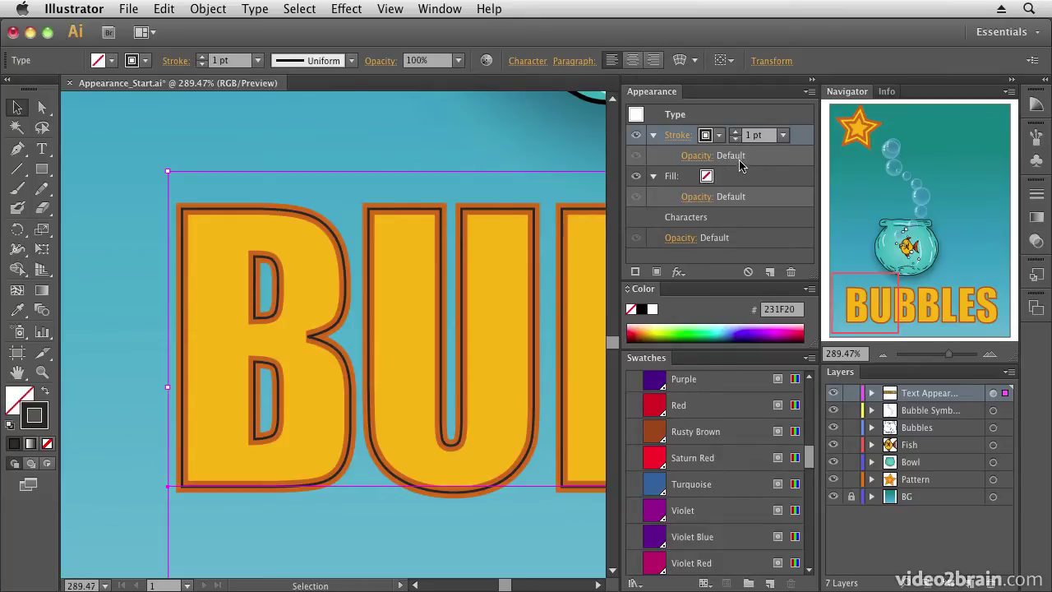
- Raise the BUBBLES text's new dark stroke from 1 pt to 5 pt
{"action": "left_click", "coordinate": [735, 132]}
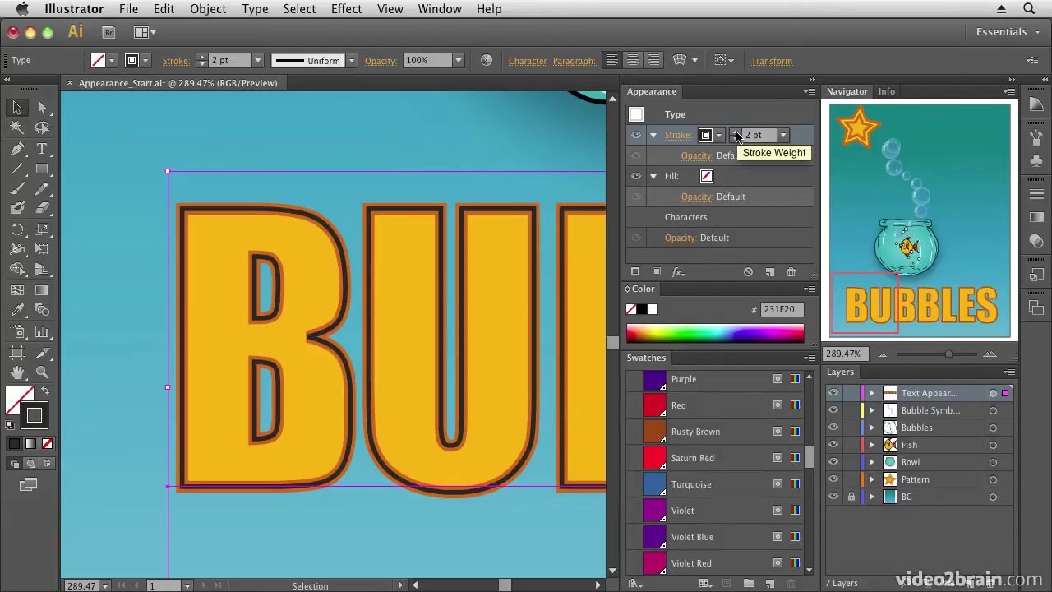
{"action": "left_click", "coordinate": [736, 131]}
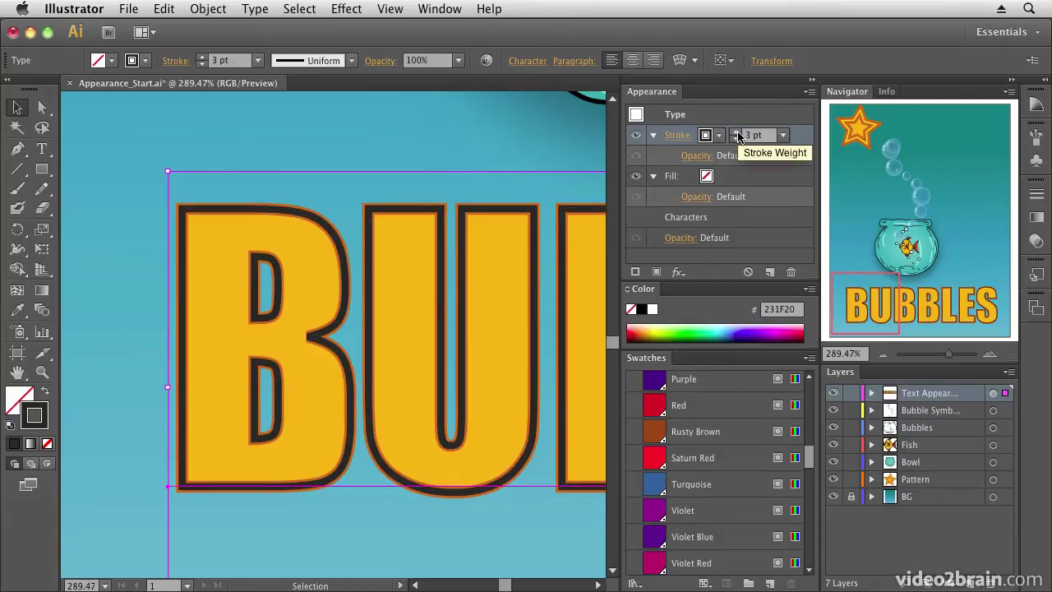
{"action": "left_click", "coordinate": [735, 132]}
{"action": "left_click", "coordinate": [736, 132]}
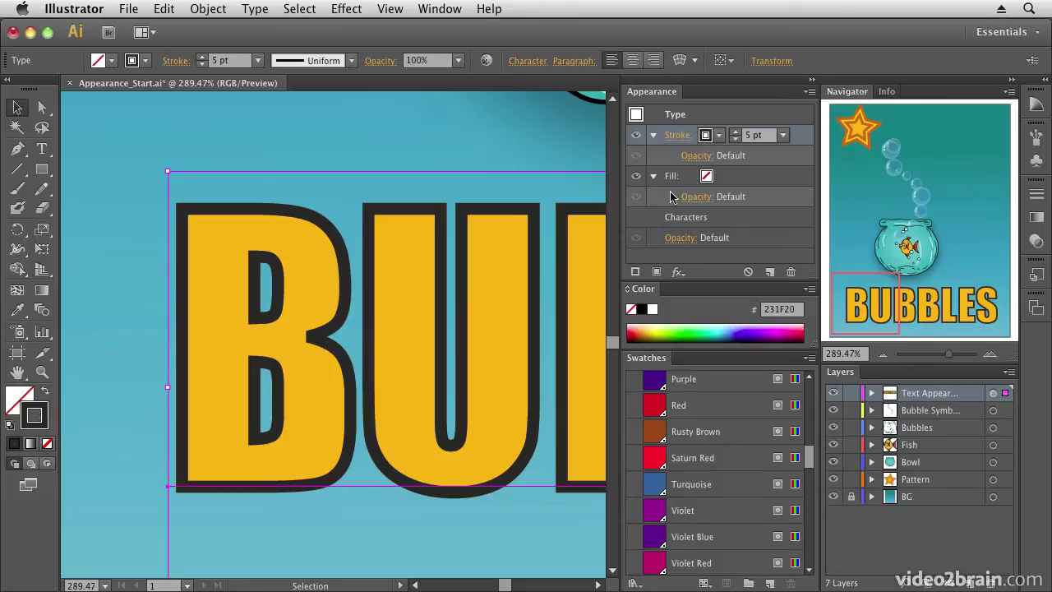
- Set the BUBBLES text fill to Orange after trying Orange Red and Pink
{"action": "left_click", "coordinate": [706, 178]}
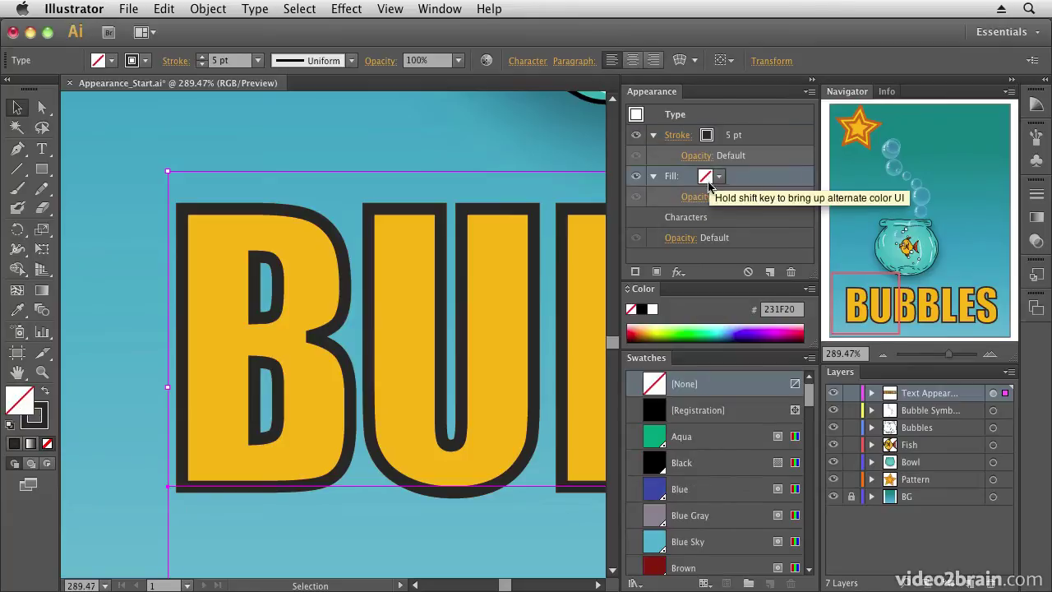
{"action": "left_click", "coordinate": [720, 179]}
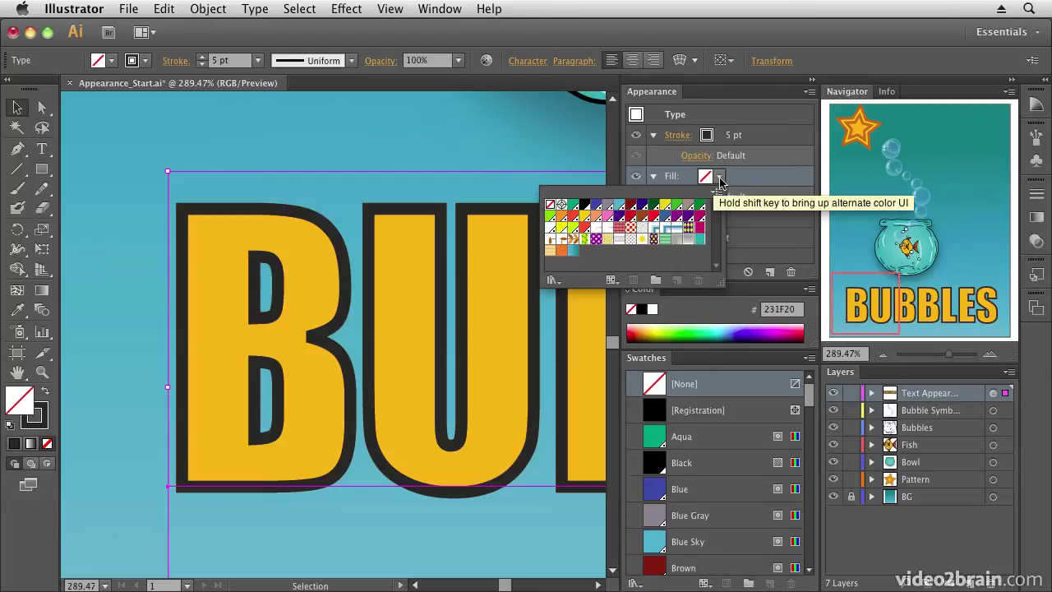
{"action": "left_click", "coordinate": [573, 218]}
{"action": "left_click", "coordinate": [584, 217]}
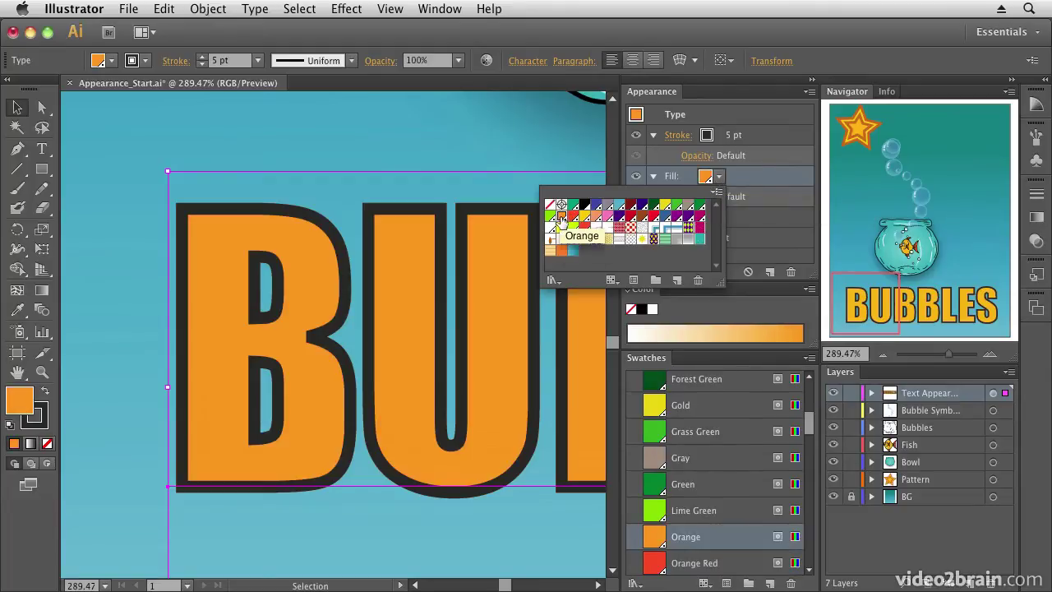
{"action": "left_click", "coordinate": [607, 216]}
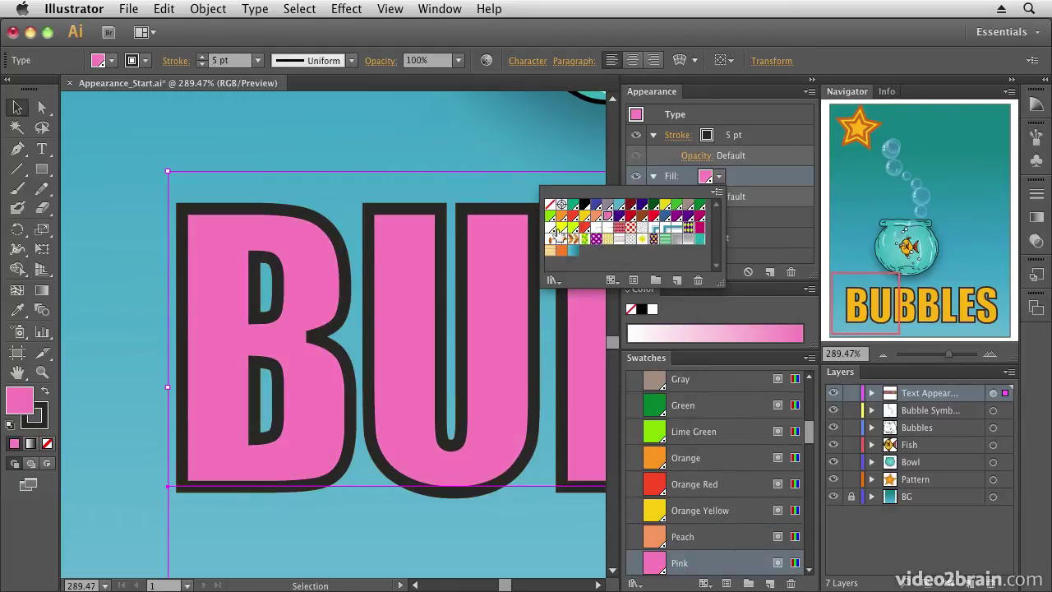
{"action": "left_click", "coordinate": [561, 218]}
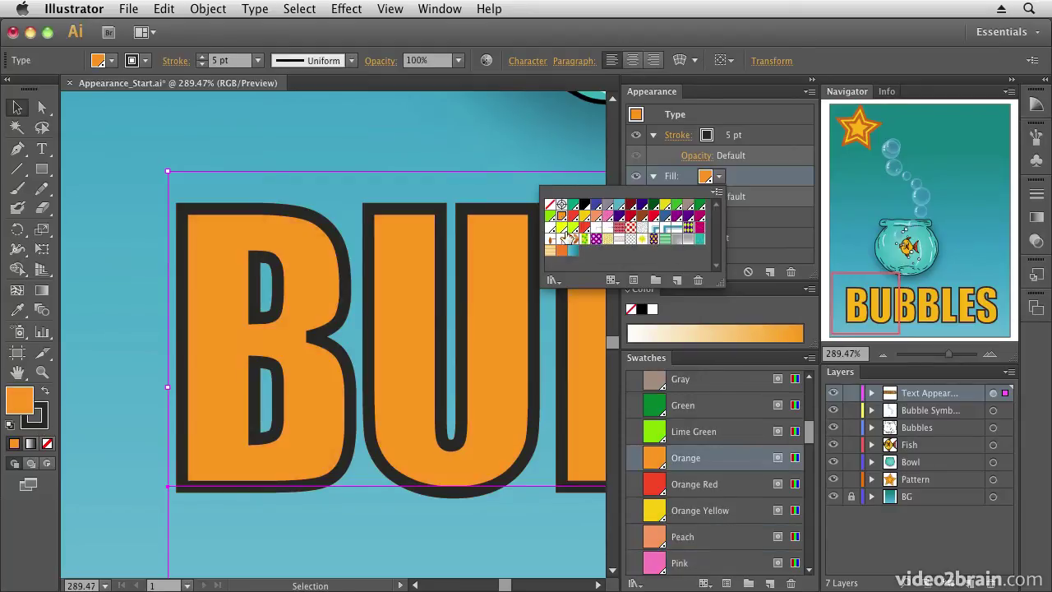
{"action": "left_click", "coordinate": [750, 180]}
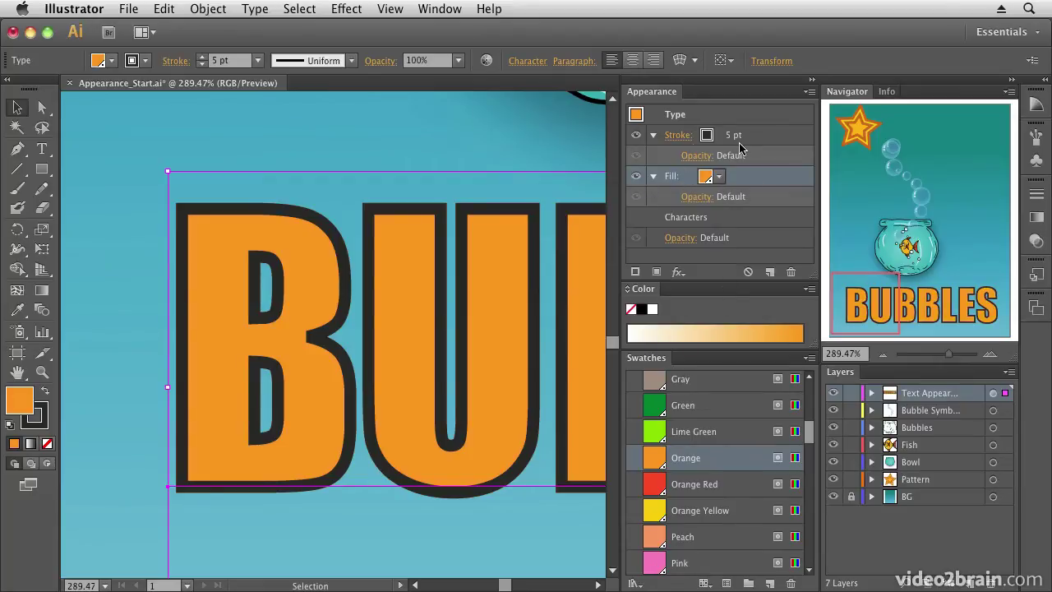
- Raise the dark outline weight to 10 pt
{"action": "left_click", "coordinate": [730, 140]}
{"action": "left_click", "coordinate": [736, 132]}
{"action": "left_click", "coordinate": [735, 133]}
{"action": "left_click", "coordinate": [736, 133]}
{"action": "left_click", "coordinate": [735, 132]}
{"action": "left_click", "coordinate": [736, 133]}
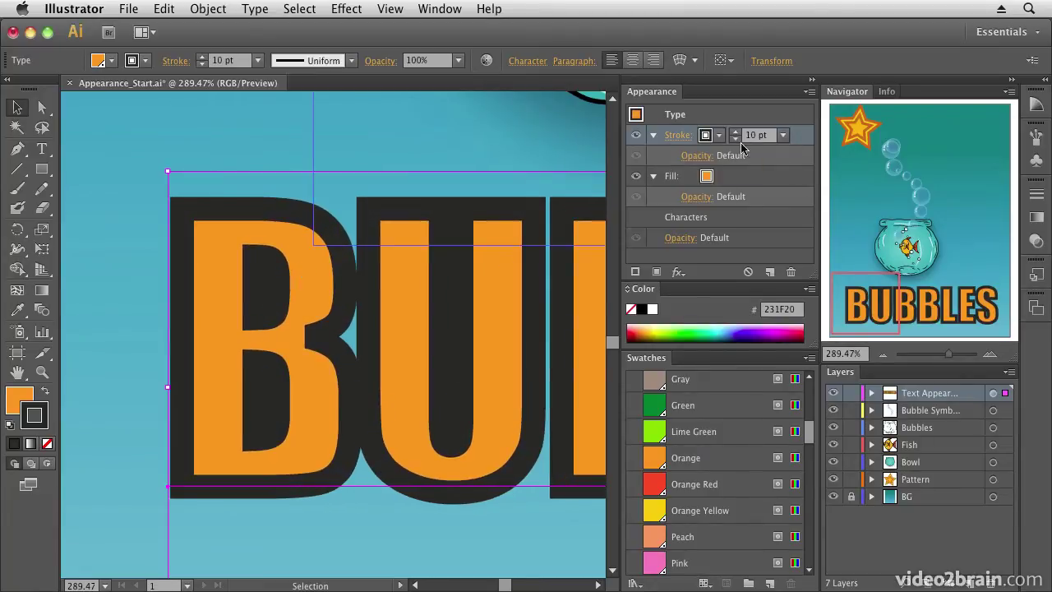
- Move the dark stroke below the orange fill and widen it from 10 pt to 16 pt
{"action": "mouse_move", "coordinate": [797, 138]}
{"action": "left_mouse_down"}
{"action": "mouse_move", "coordinate": [791, 201]}
{"action": "mouse_move", "coordinate": [776, 189]}
{"action": "mouse_move", "coordinate": [760, 195]}
{"action": "mouse_move", "coordinate": [744, 181]}
{"action": "mouse_move", "coordinate": [740, 125]}
{"action": "left_mouse_up"}
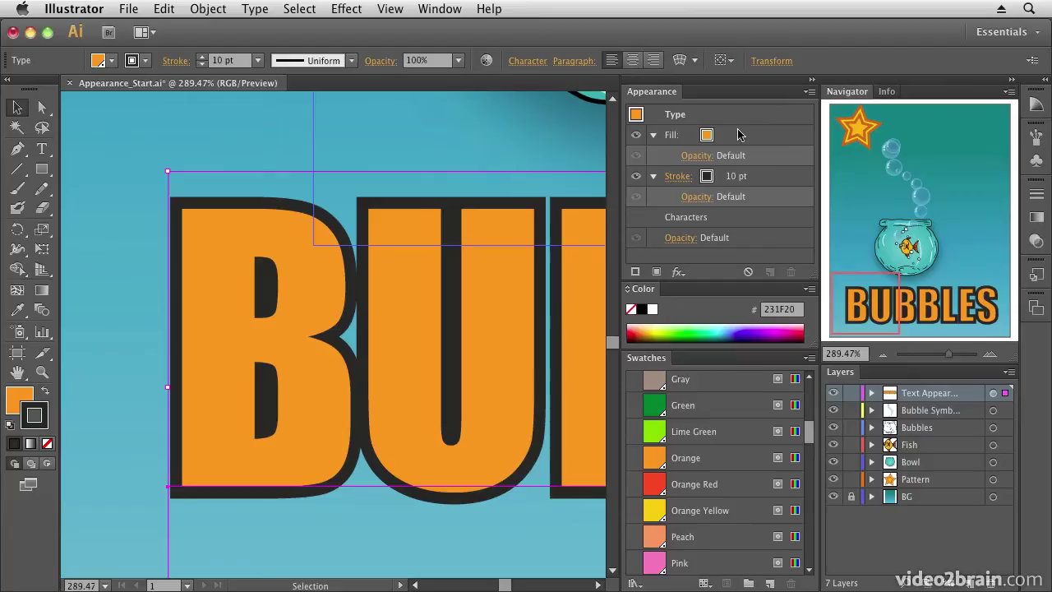
{"action": "left_click", "coordinate": [734, 179]}
{"action": "left_click", "coordinate": [736, 172]}
{"action": "left_click", "coordinate": [735, 173]}
{"action": "left_click", "coordinate": [736, 173]}
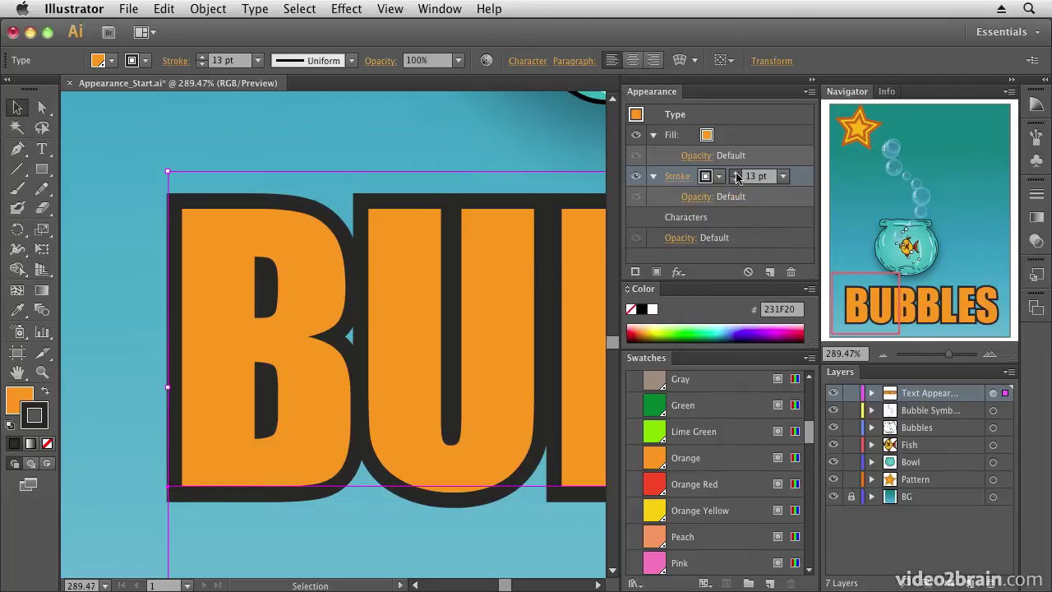
{"action": "left_click", "coordinate": [736, 173]}
{"action": "left_click", "coordinate": [735, 172]}
{"action": "left_click", "coordinate": [736, 173]}
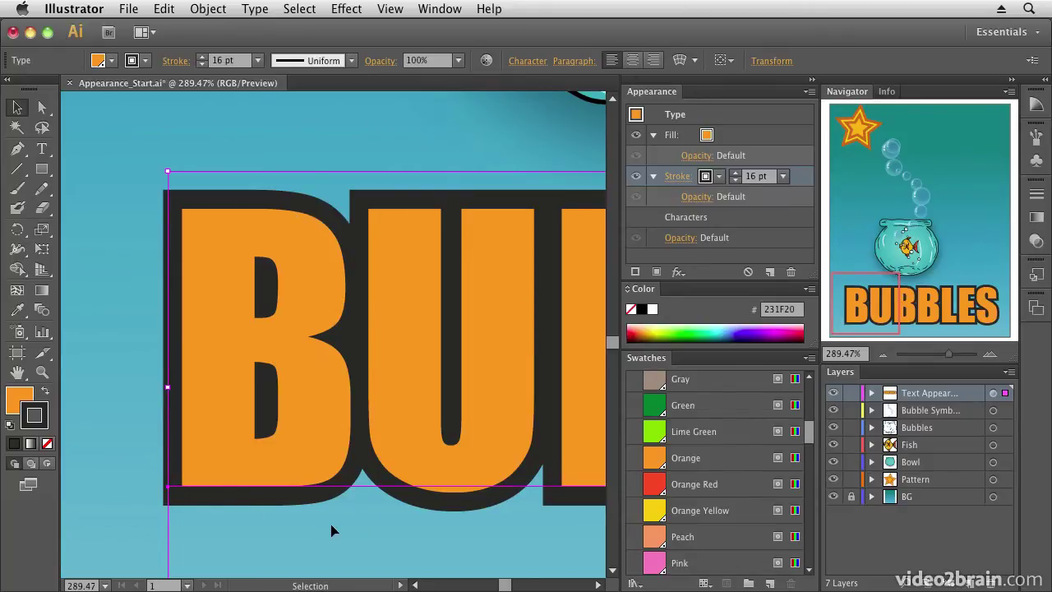
- Colour the 16 pt outline Orange Red, then darken it in HSB to about 67% brightness
{"action": "left_click", "coordinate": [719, 178]}
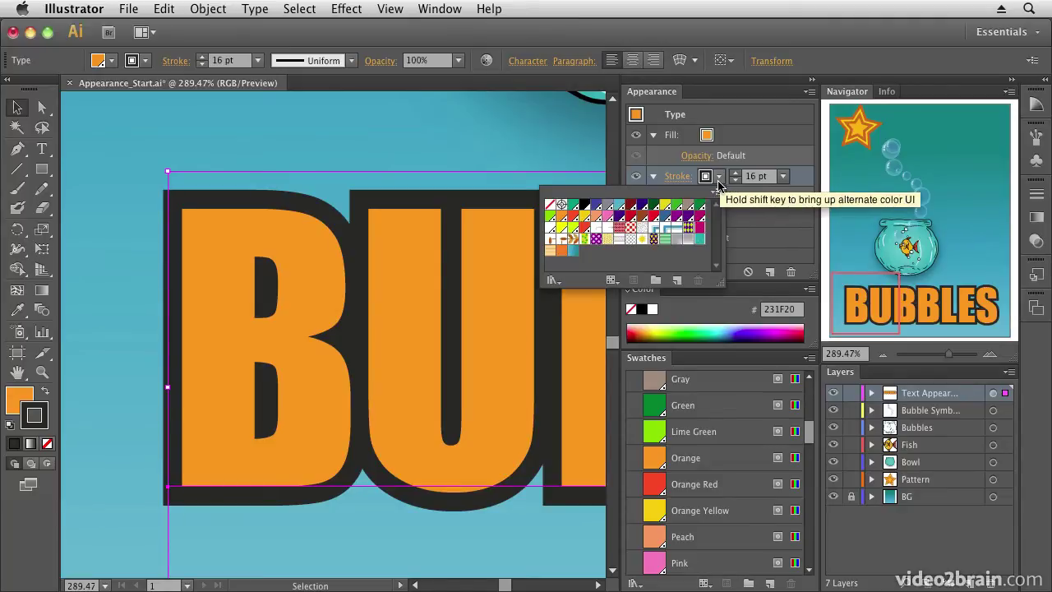
{"action": "left_click", "coordinate": [573, 217]}
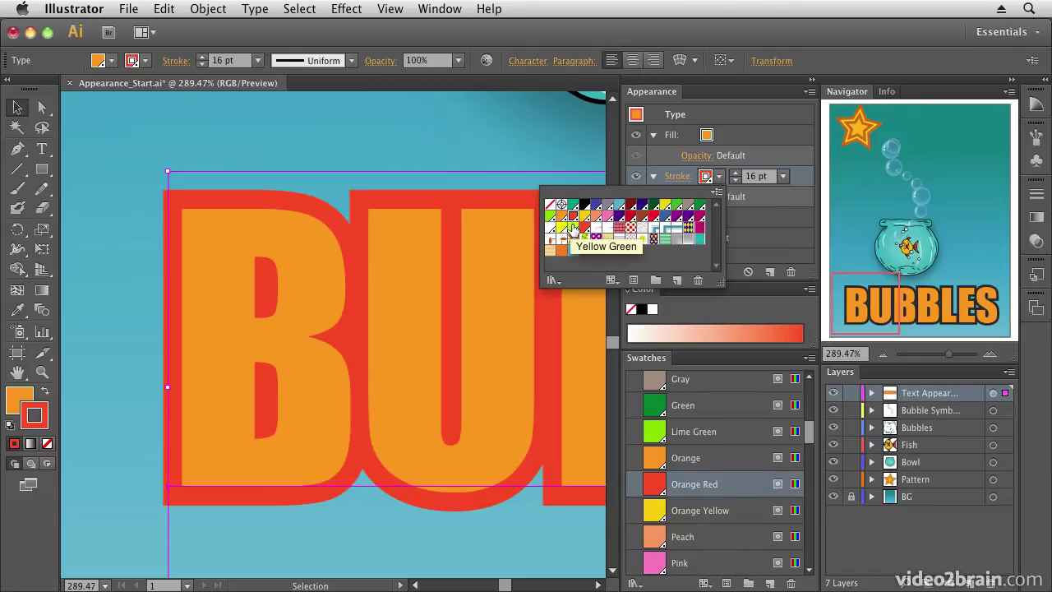
{"action": "left_click", "coordinate": [809, 290]}
{"action": "left_click", "coordinate": [809, 289]}
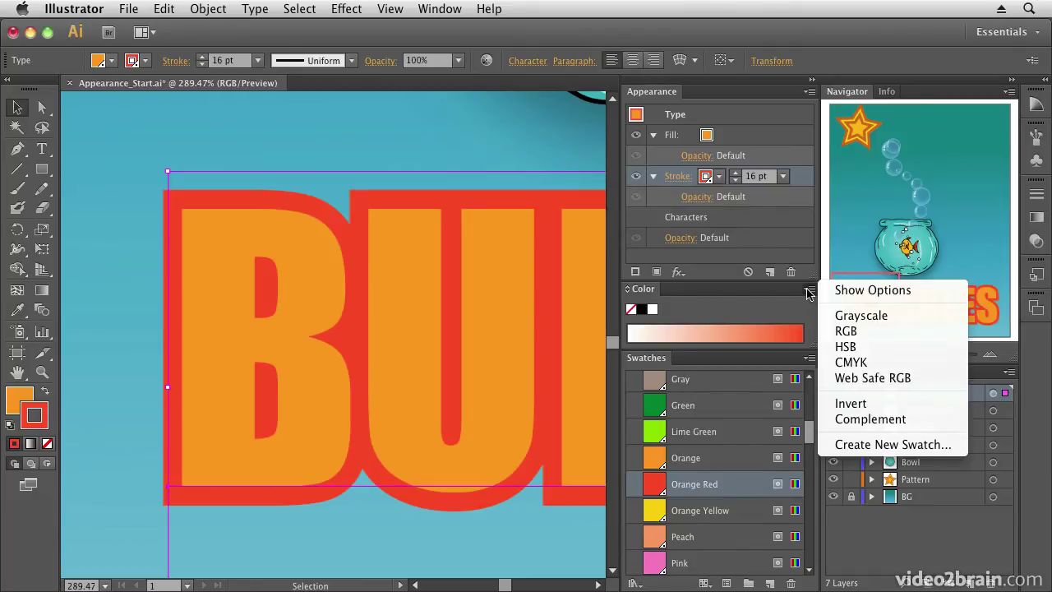
{"action": "left_click", "coordinate": [859, 346]}
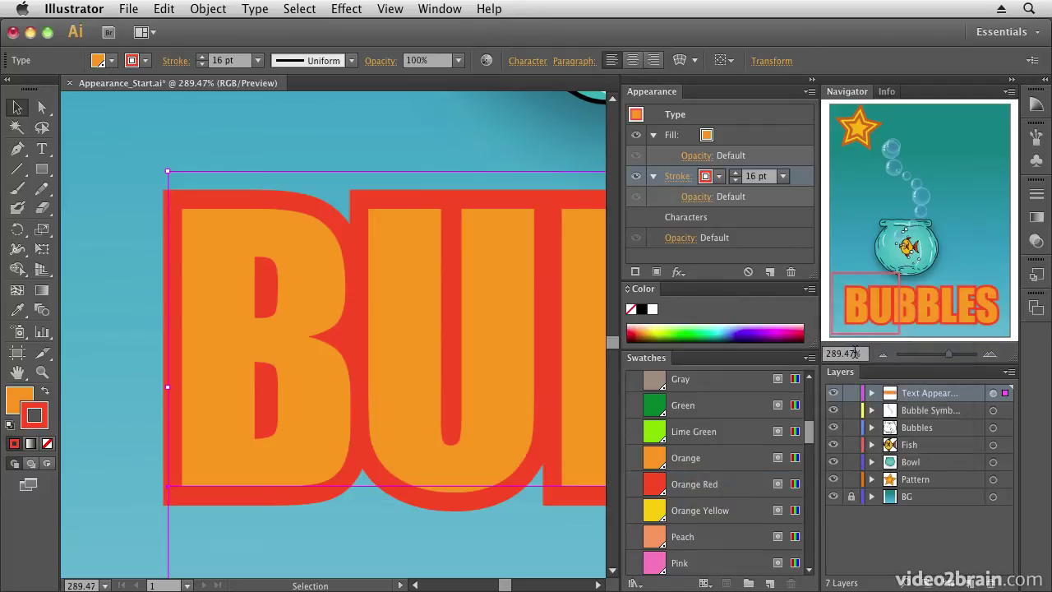
{"action": "left_click", "coordinate": [809, 289]}
{"action": "left_click", "coordinate": [838, 291]}
{"action": "left_click_drag", "start_coordinate": [770, 368], "coordinate": [741, 374]}
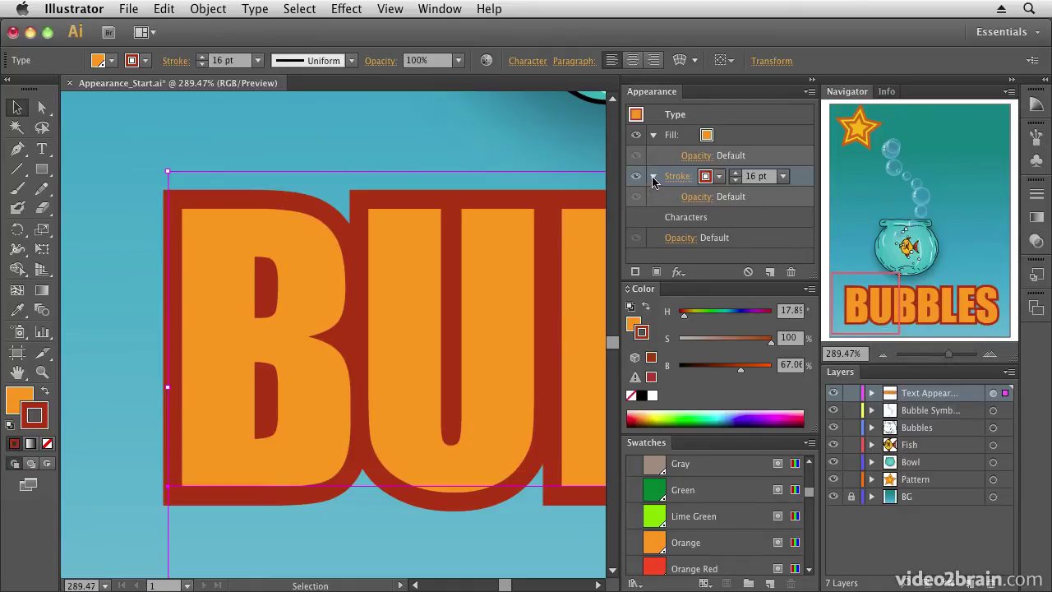
{"action": "left_click", "coordinate": [695, 198]}
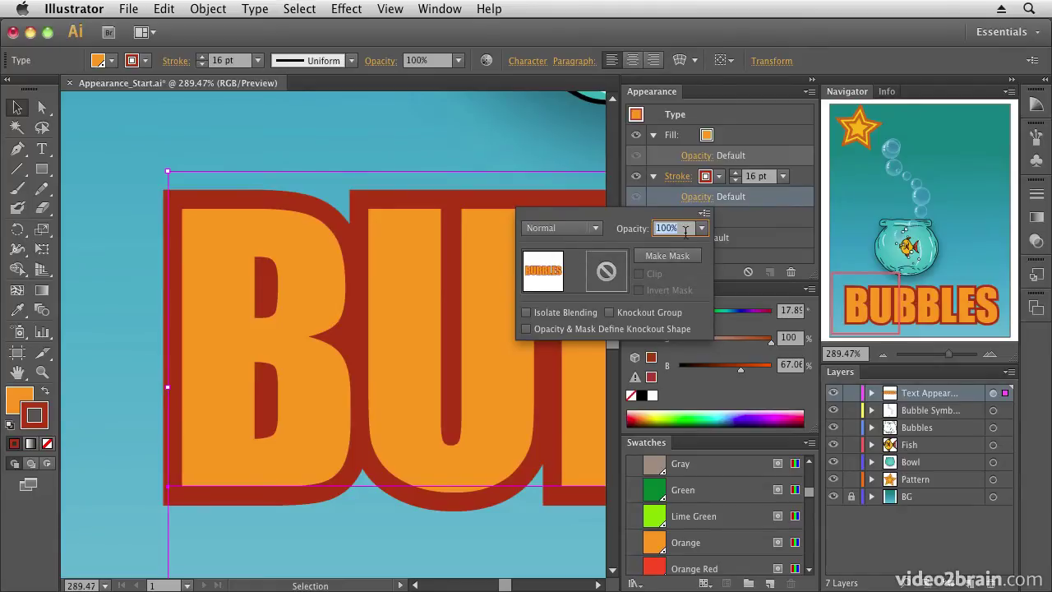
{"action": "left_click", "coordinate": [701, 227]}
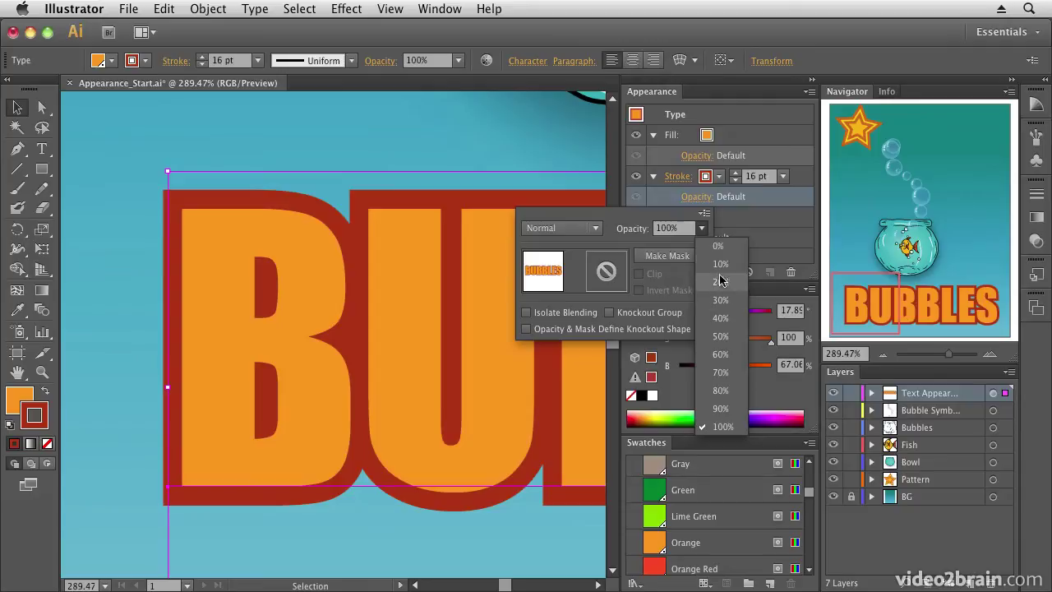
{"action": "left_click", "coordinate": [721, 391]}
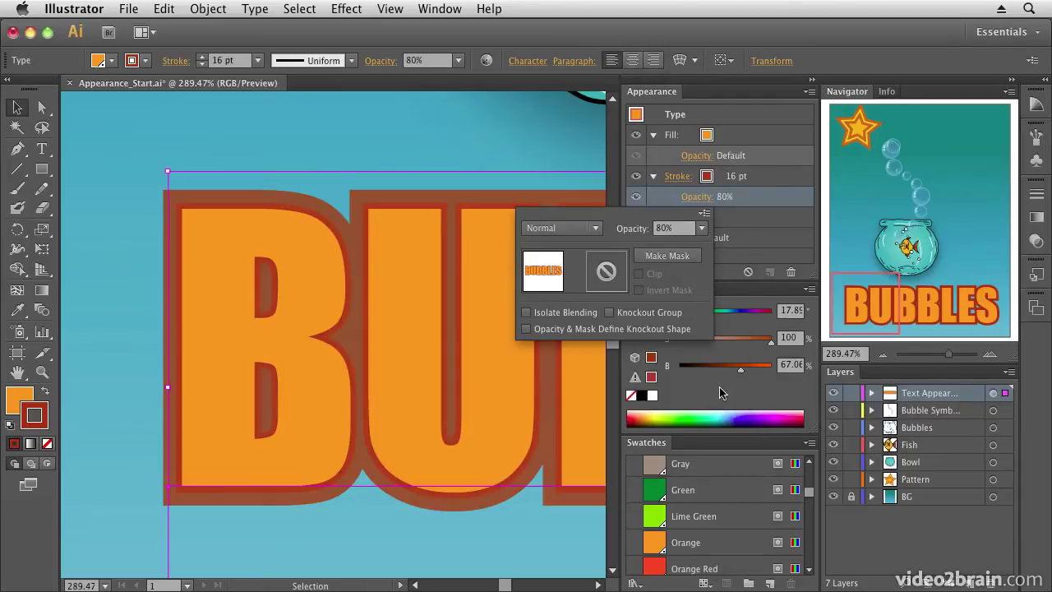
{"action": "left_click", "coordinate": [702, 227]}
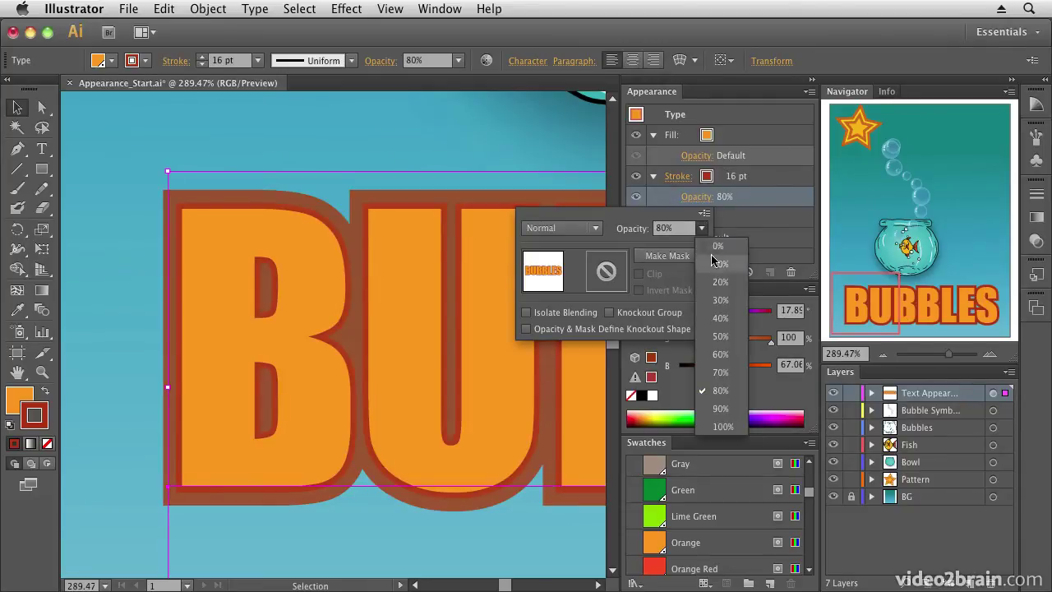
{"action": "key", "text": "Escape"}
{"action": "left_click", "coordinate": [738, 430]}
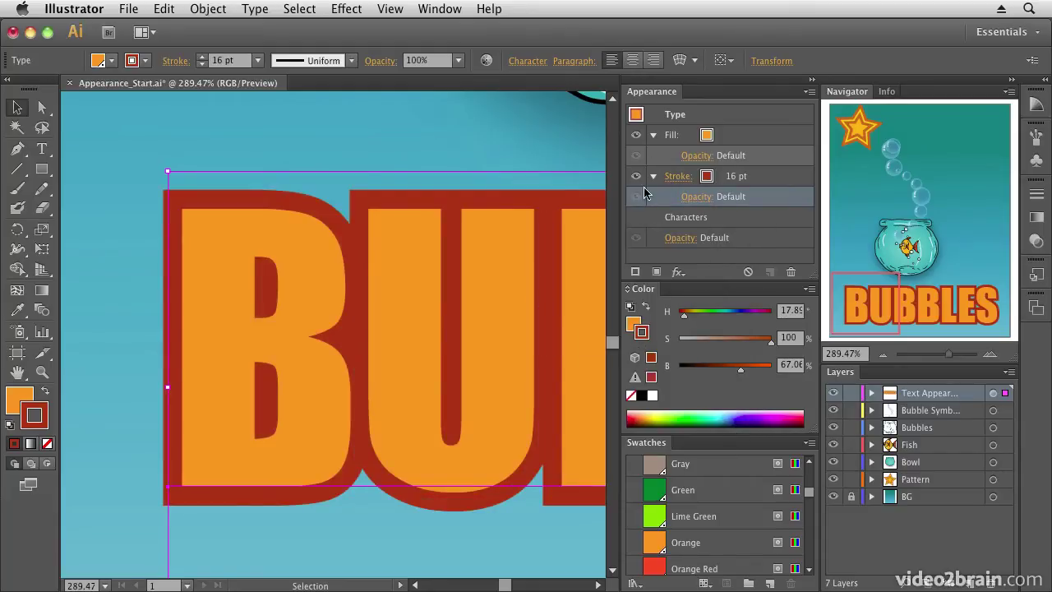
- Add a second stroke to the text, set it to 5 pt and colour it Orange Yellow
{"action": "left_click", "coordinate": [635, 272]}
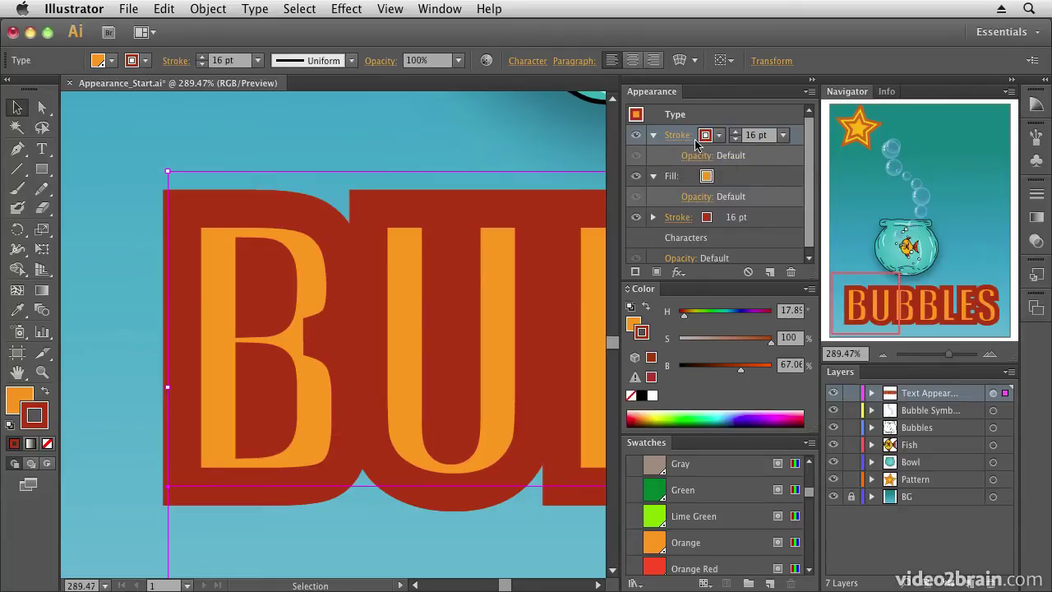
{"action": "left_click", "coordinate": [735, 139]}
{"action": "left_click", "coordinate": [734, 140]}
{"action": "left_click", "coordinate": [735, 139]}
{"action": "left_click", "coordinate": [734, 140]}
{"action": "left_click", "coordinate": [734, 140]}
{"action": "left_click", "coordinate": [734, 140]}
{"action": "left_click", "coordinate": [734, 140]}
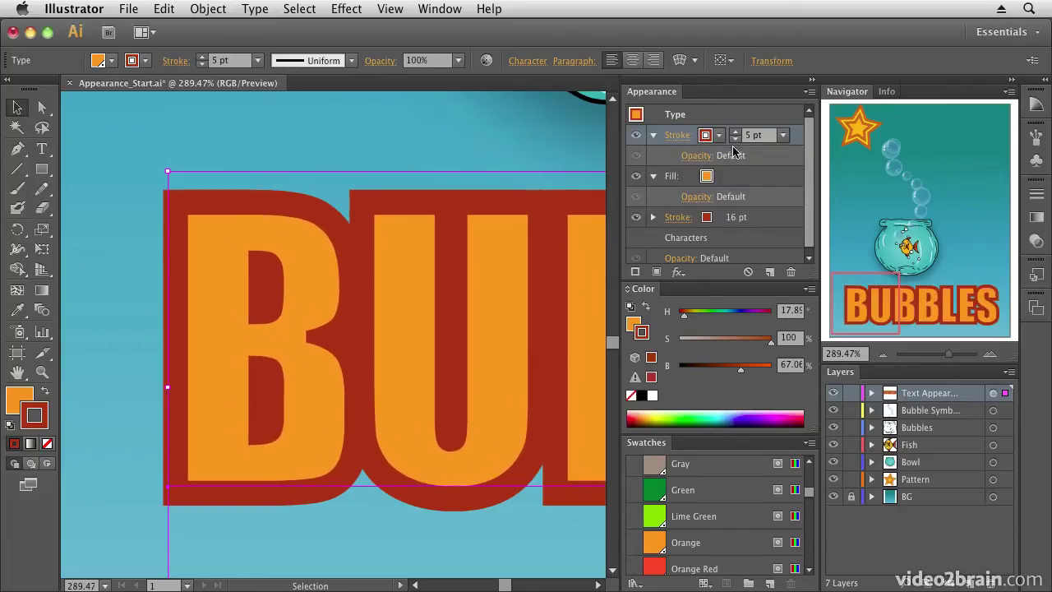
{"action": "left_click", "coordinate": [717, 137]}
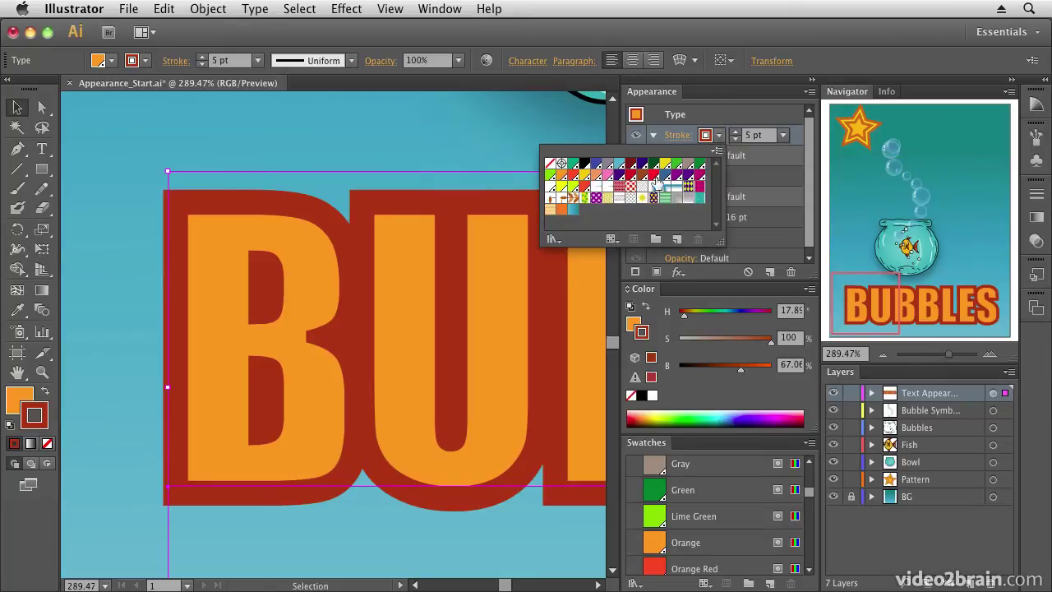
{"action": "left_click", "coordinate": [584, 175]}
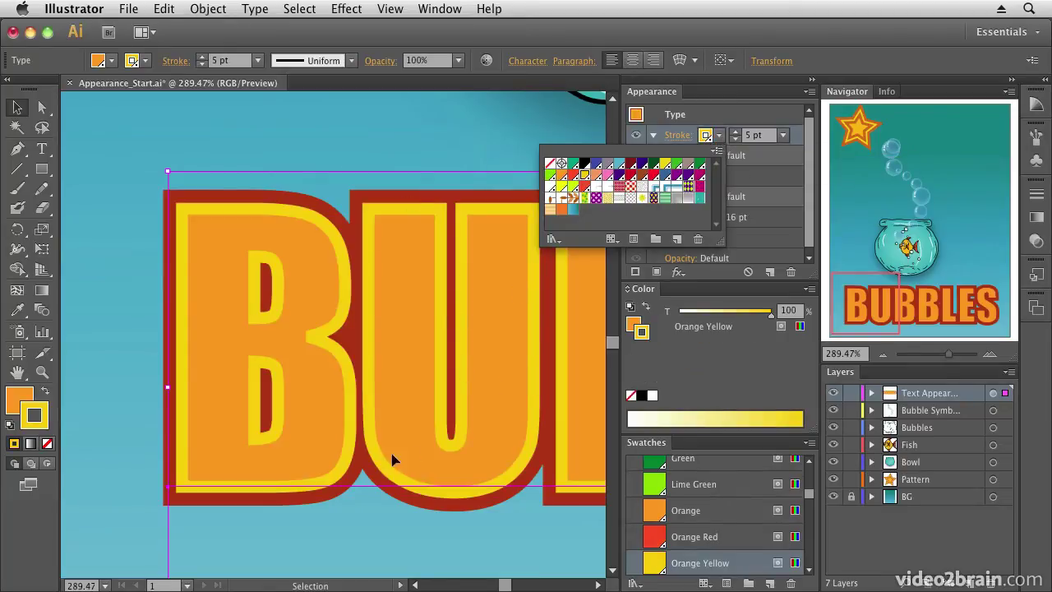
{"action": "left_click", "coordinate": [749, 240]}
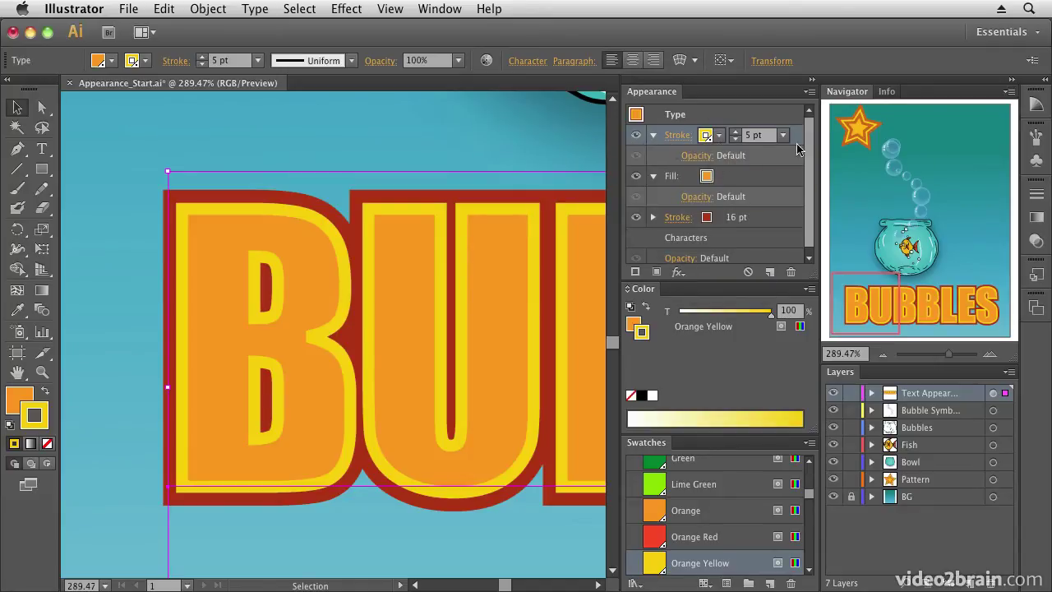
- Move the yellow stroke below the fill, set it to 6 pt, and collapse the Fill and Stroke rows
{"action": "mouse_move", "coordinate": [796, 138]}
{"action": "left_mouse_down"}
{"action": "mouse_move", "coordinate": [782, 173]}
{"action": "mouse_move", "coordinate": [789, 188]}
{"action": "mouse_move", "coordinate": [771, 207]}
{"action": "left_mouse_up"}
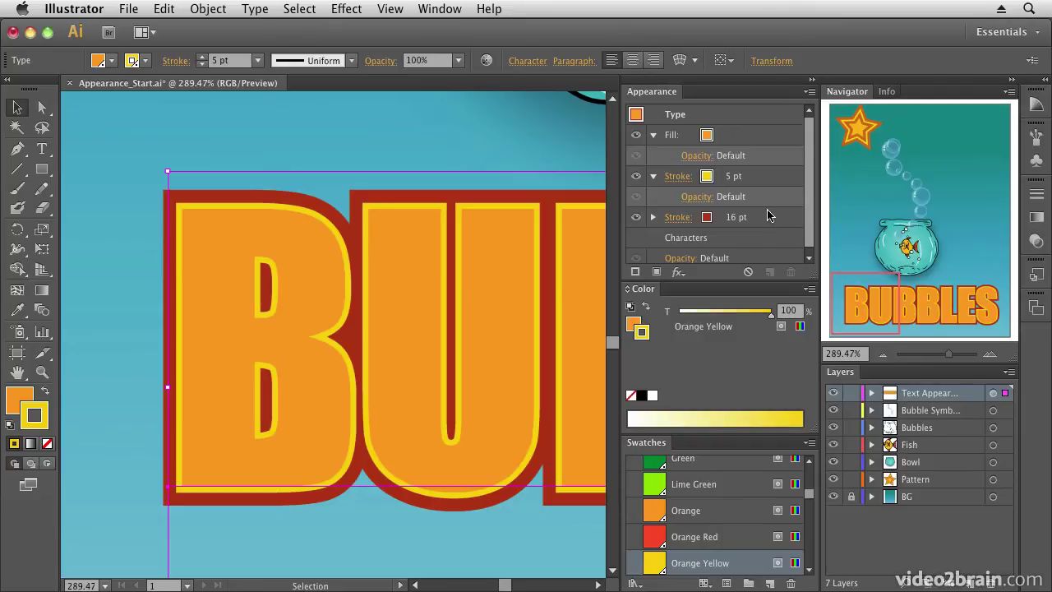
{"action": "left_click", "coordinate": [728, 177]}
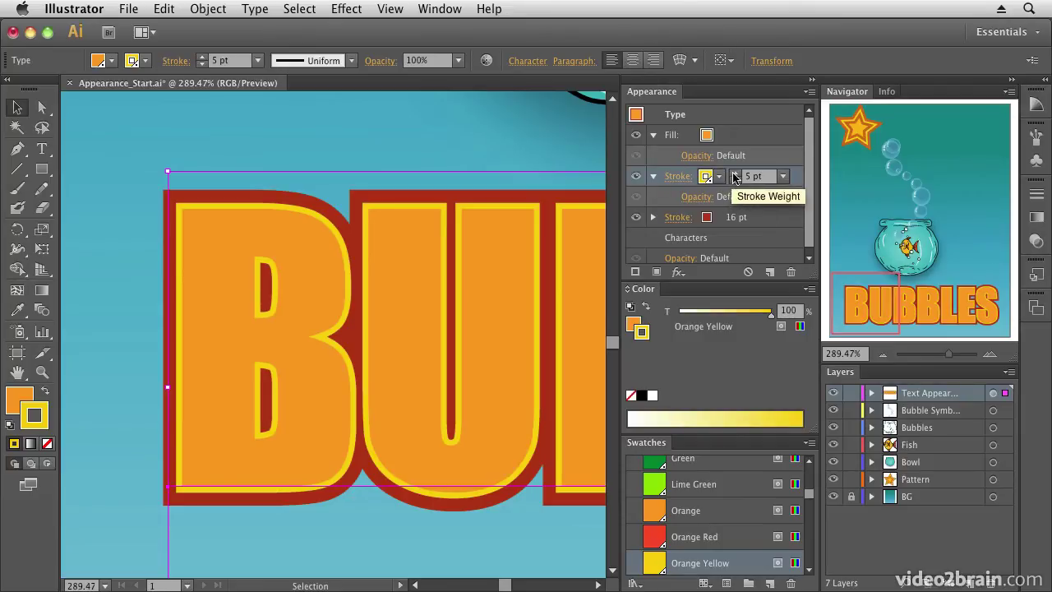
{"action": "left_click", "coordinate": [734, 172]}
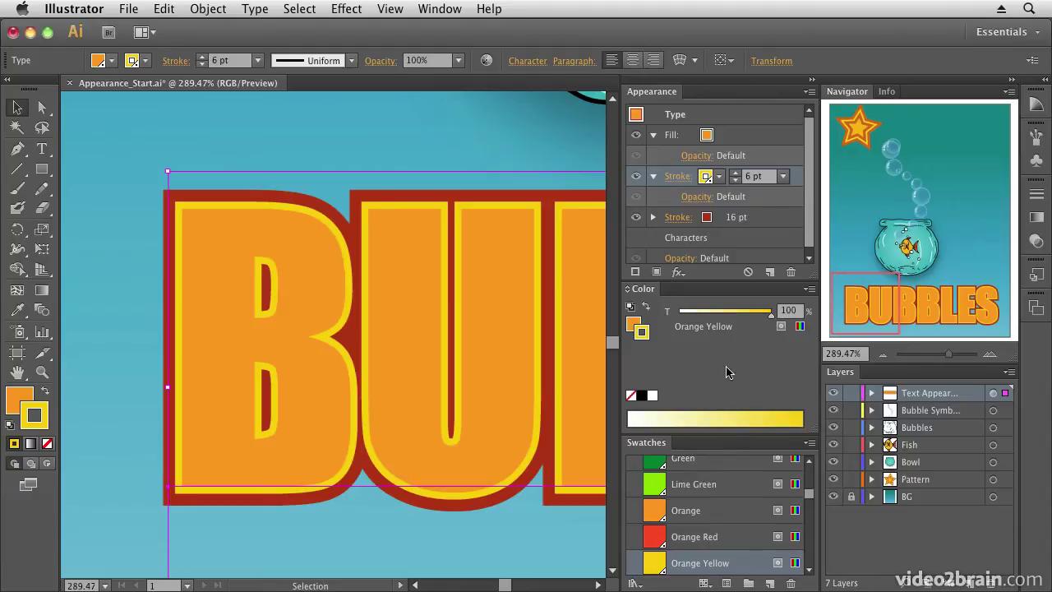
{"action": "left_click", "coordinate": [653, 135]}
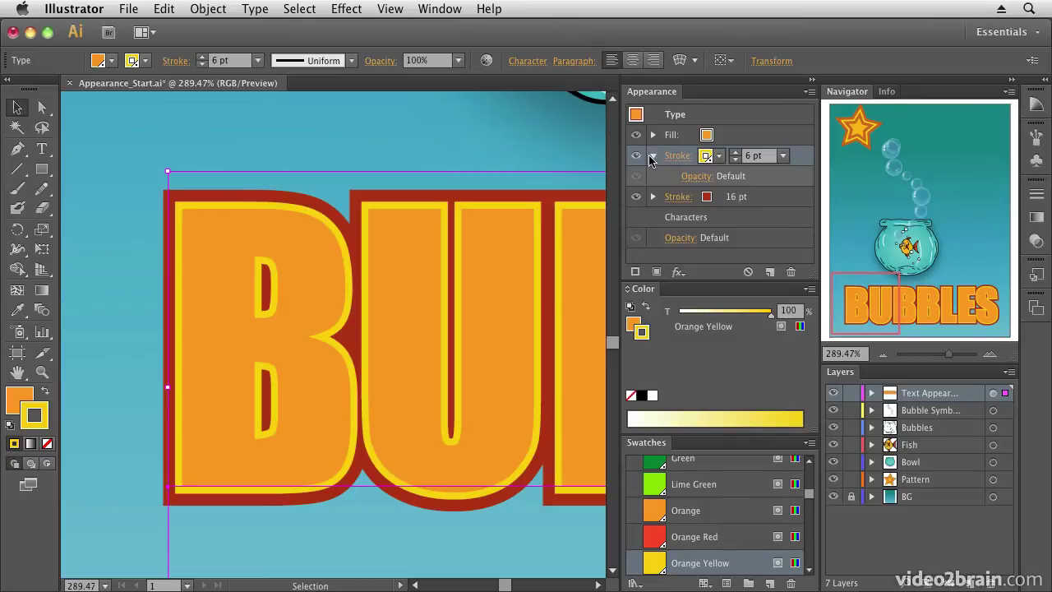
{"action": "left_click", "coordinate": [651, 156]}
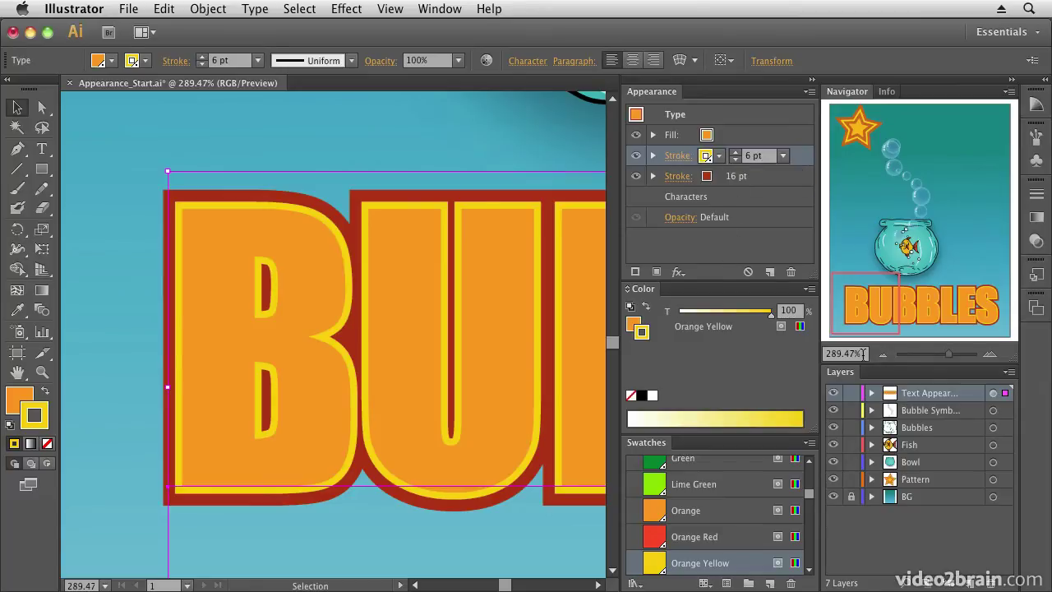
{"action": "left_click", "coordinate": [862, 353]}
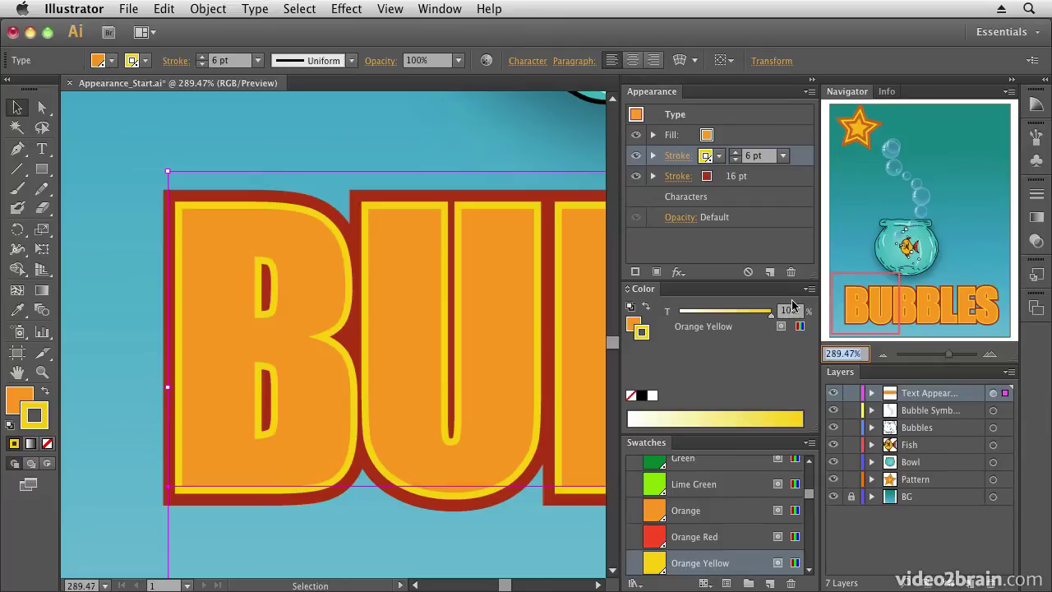
{"action": "type", "text": "100"}
{"action": "key", "text": "Return"}
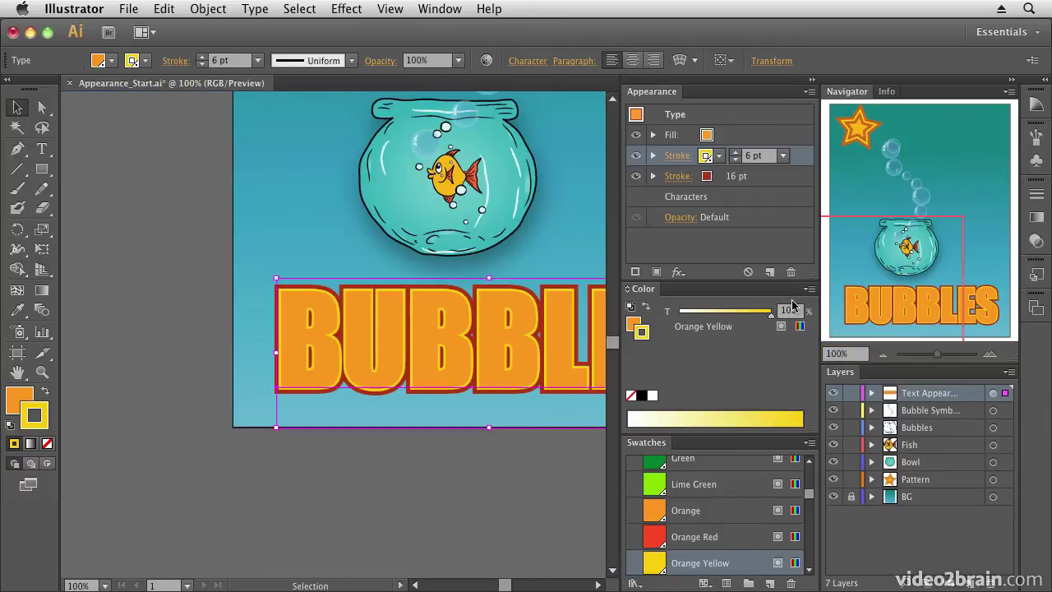
{"action": "left_click_drag", "start_coordinate": [463, 194], "coordinate": [330, 295]}
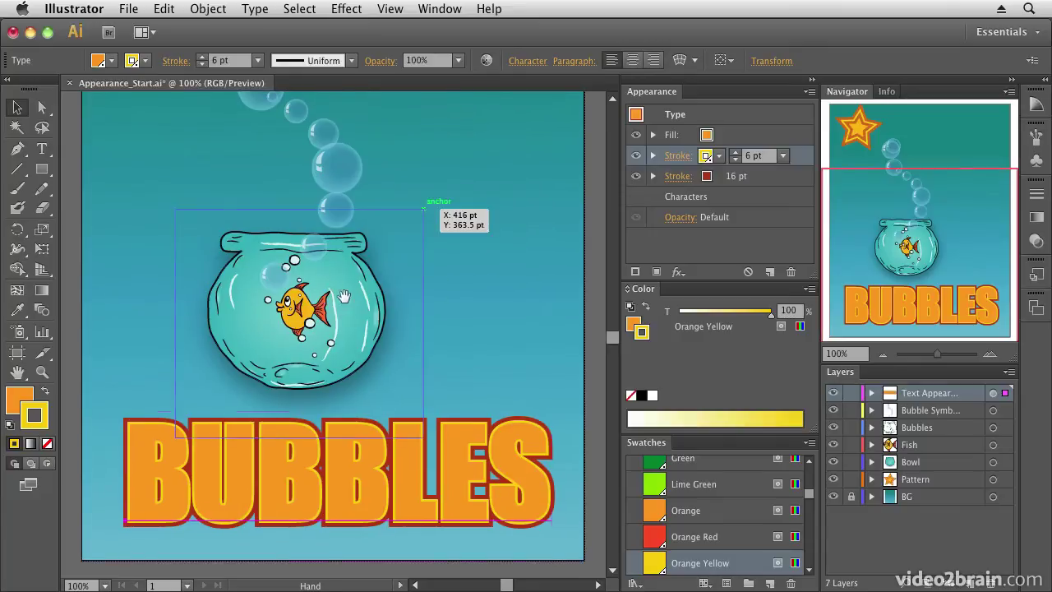
{"action": "left_click", "coordinate": [351, 12]}
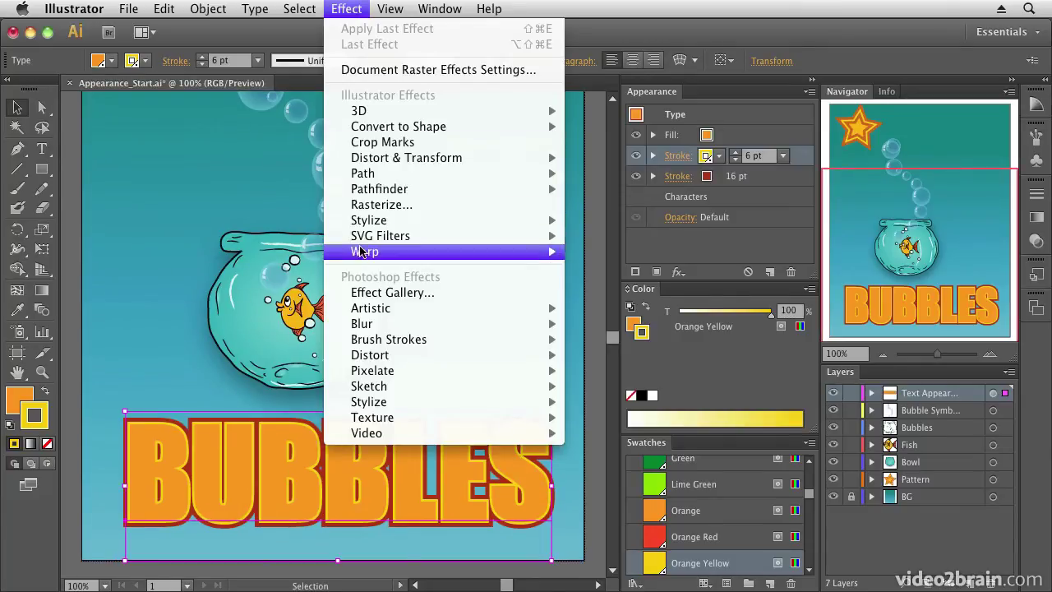
{"action": "mouse_move", "coordinate": [364, 256]}
{"action": "left_click", "coordinate": [604, 257]}
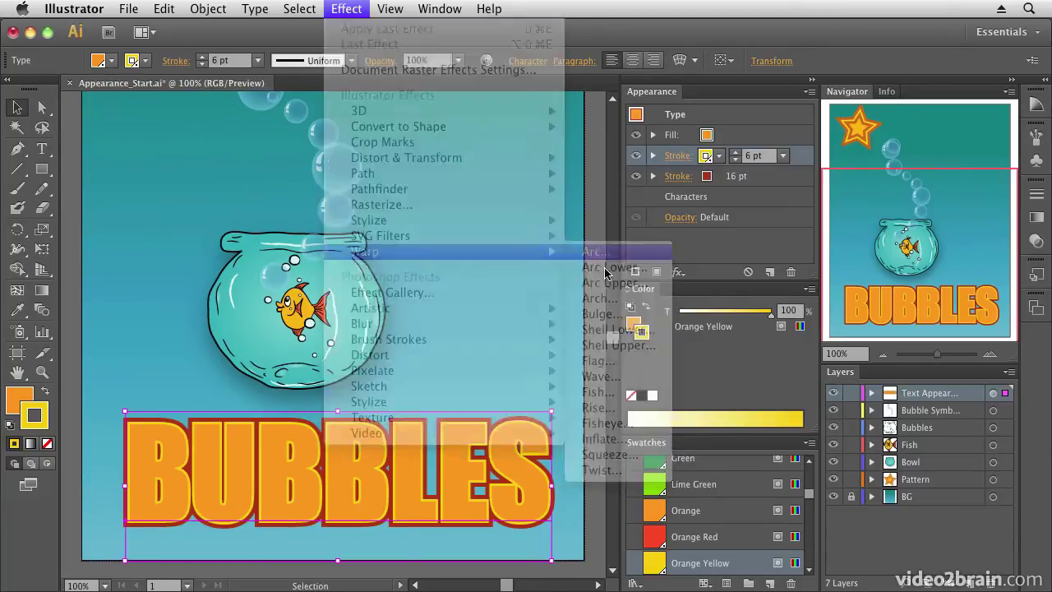
{"action": "left_click_drag", "start_coordinate": [485, 302], "coordinate": [828, 310]}
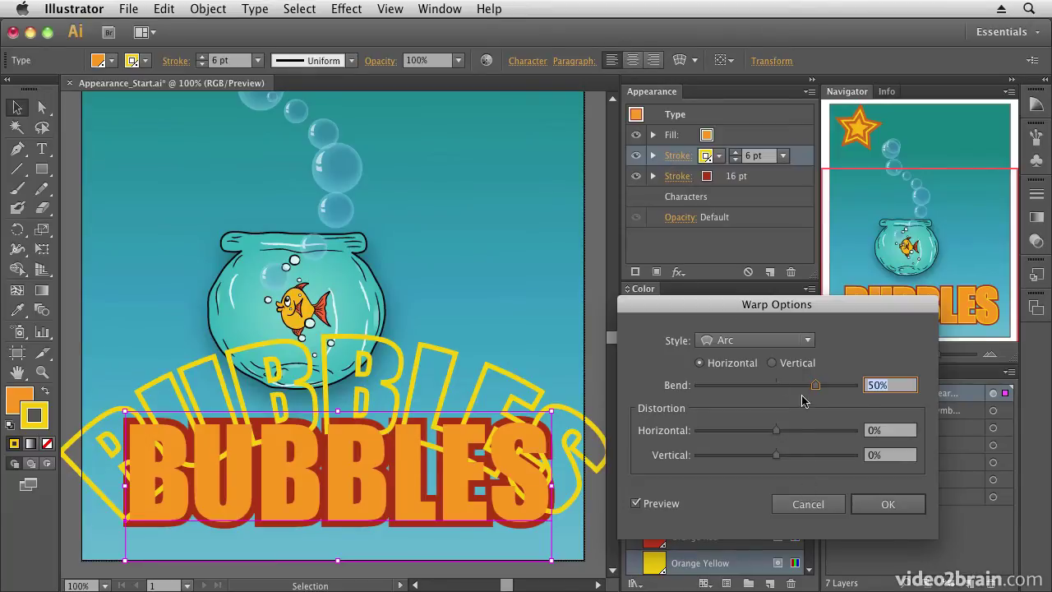
{"action": "left_click_drag", "start_coordinate": [777, 440], "coordinate": [780, 438]}
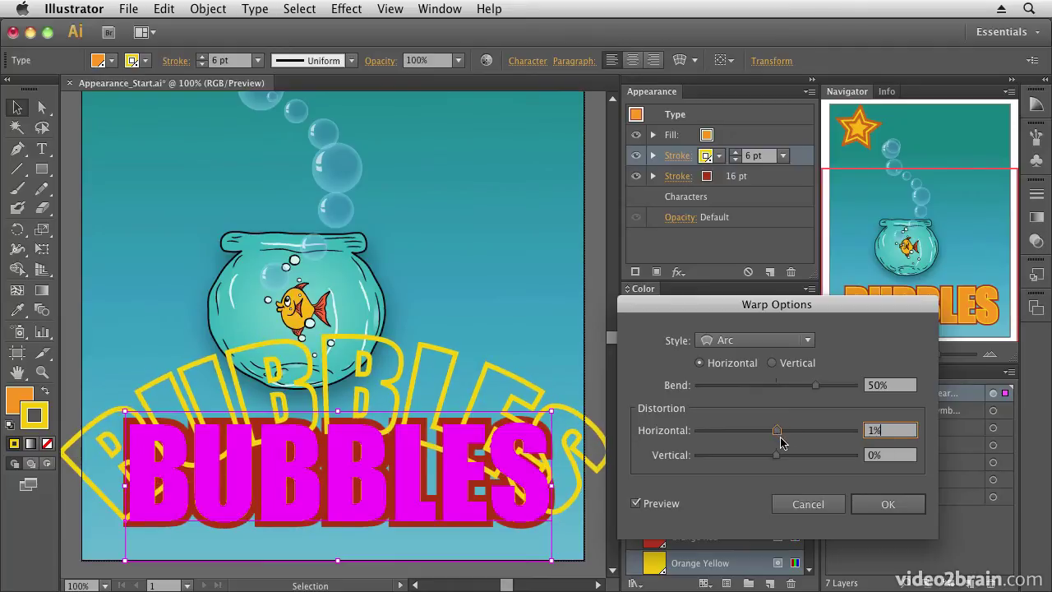
{"action": "left_click", "coordinate": [807, 503]}
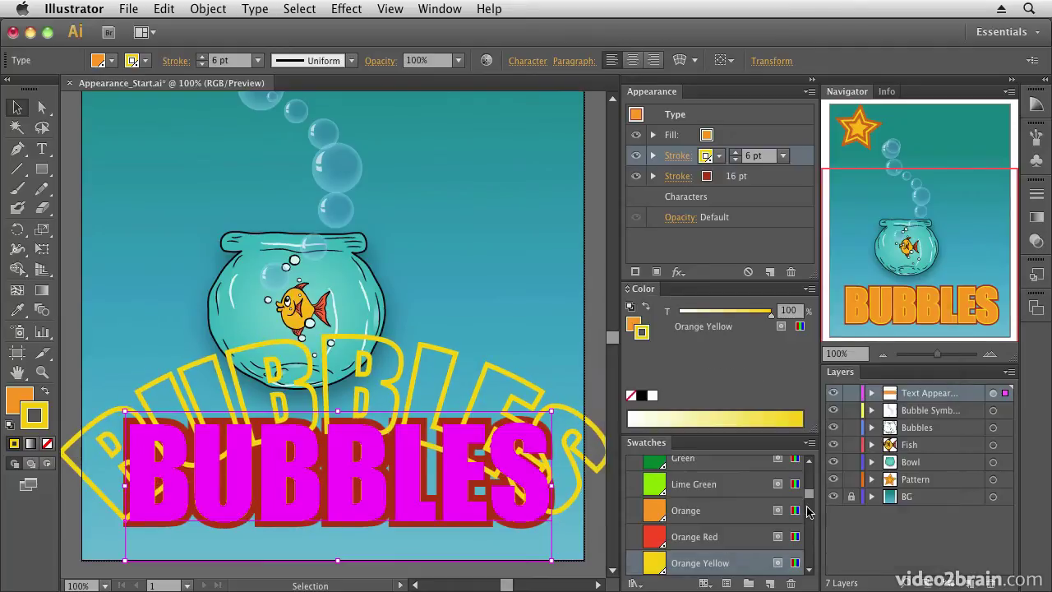
- Target the whole BUBBLES type object and start an Effect > Warp
{"action": "left_click", "coordinate": [696, 117]}
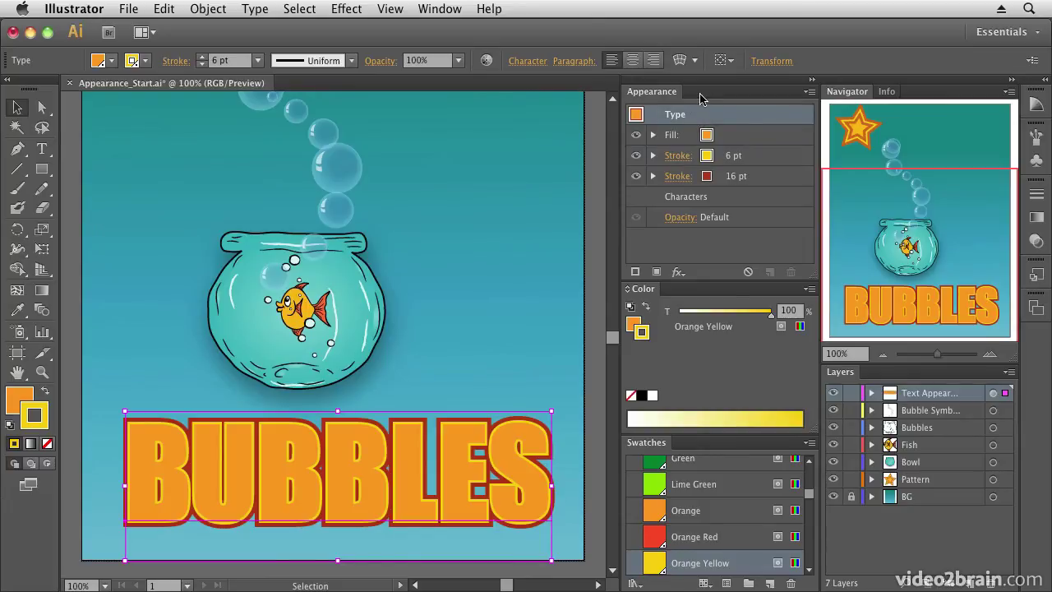
{"action": "left_click", "coordinate": [356, 10]}
{"action": "mouse_move", "coordinate": [382, 253]}
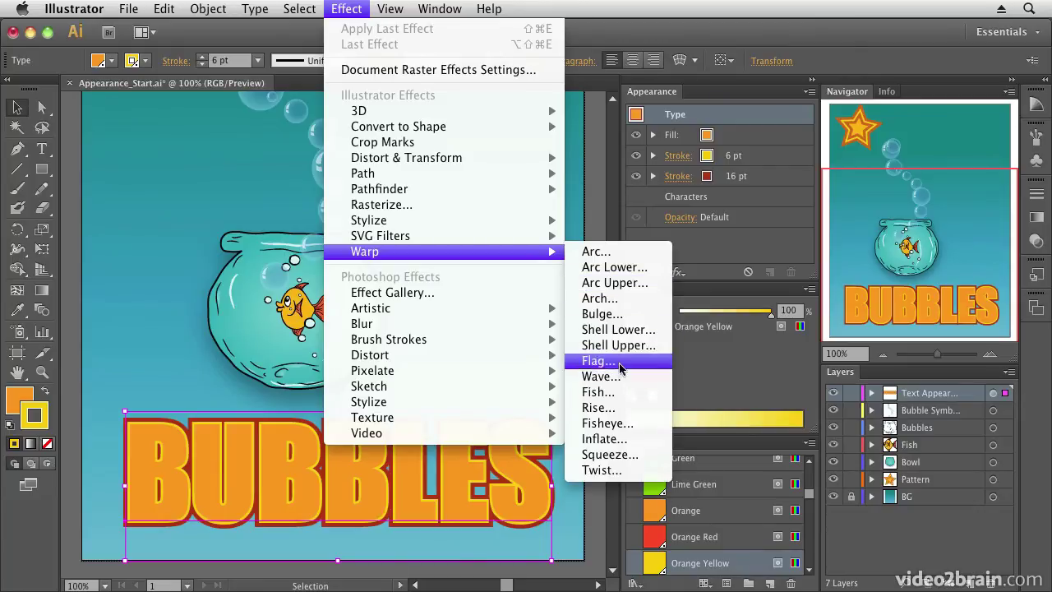
{"action": "left_click", "coordinate": [619, 257]}
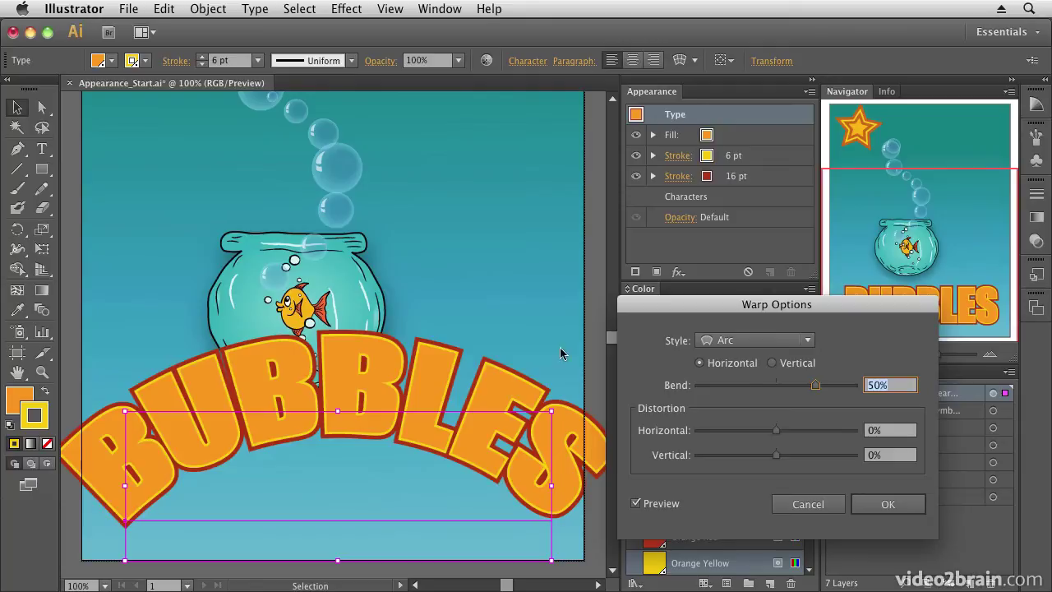
- Set the warp to Fish with 35% bend, -2% horizontal and 7% vertical distortion
{"action": "left_click", "coordinate": [807, 341]}
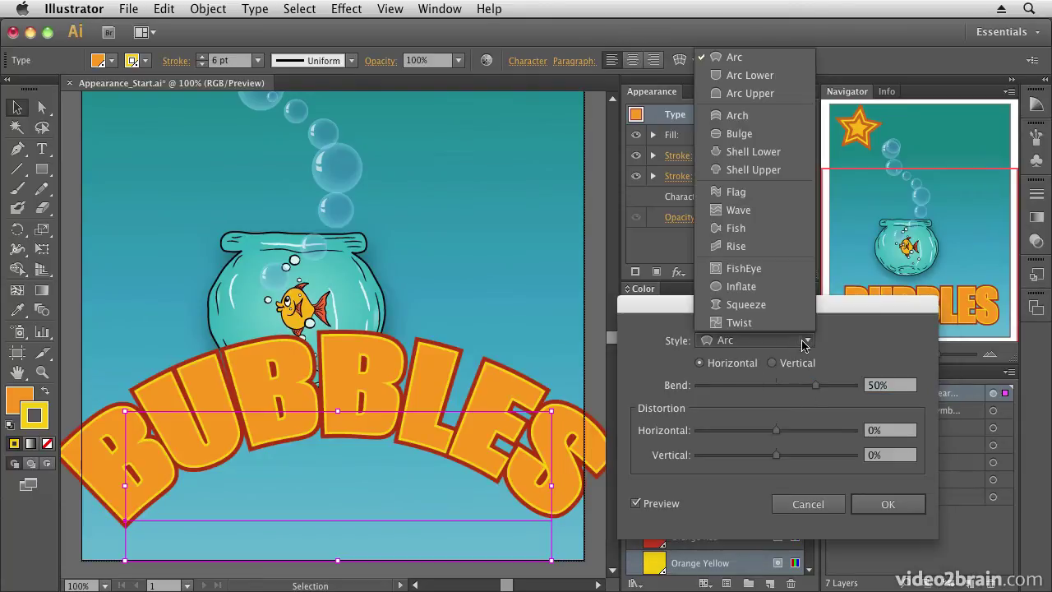
{"action": "left_click", "coordinate": [765, 232]}
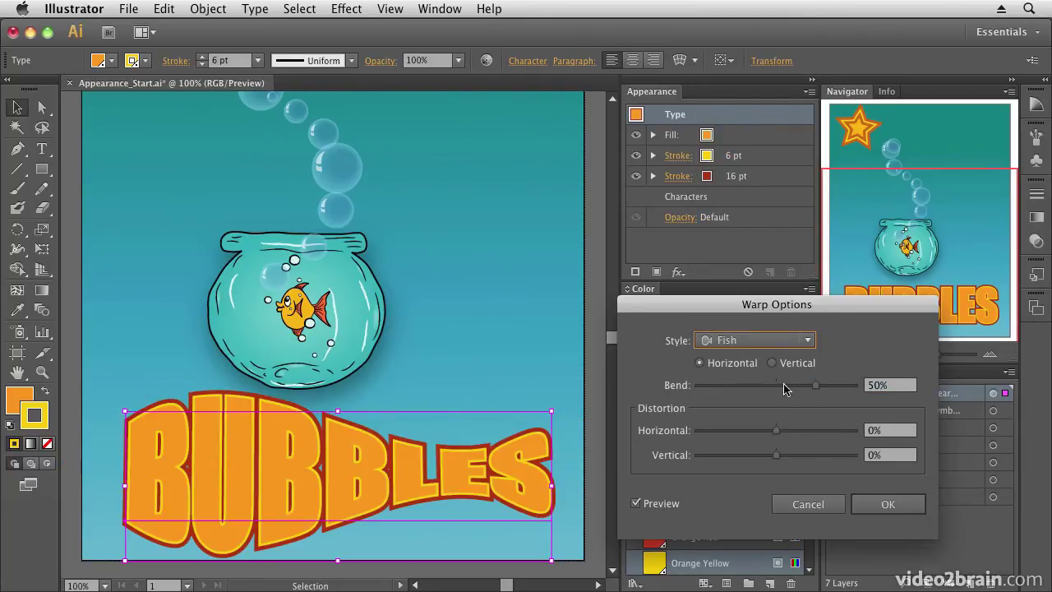
{"action": "left_click_drag", "start_coordinate": [814, 391], "coordinate": [806, 390]}
{"action": "left_click_drag", "start_coordinate": [778, 433], "coordinate": [782, 464]}
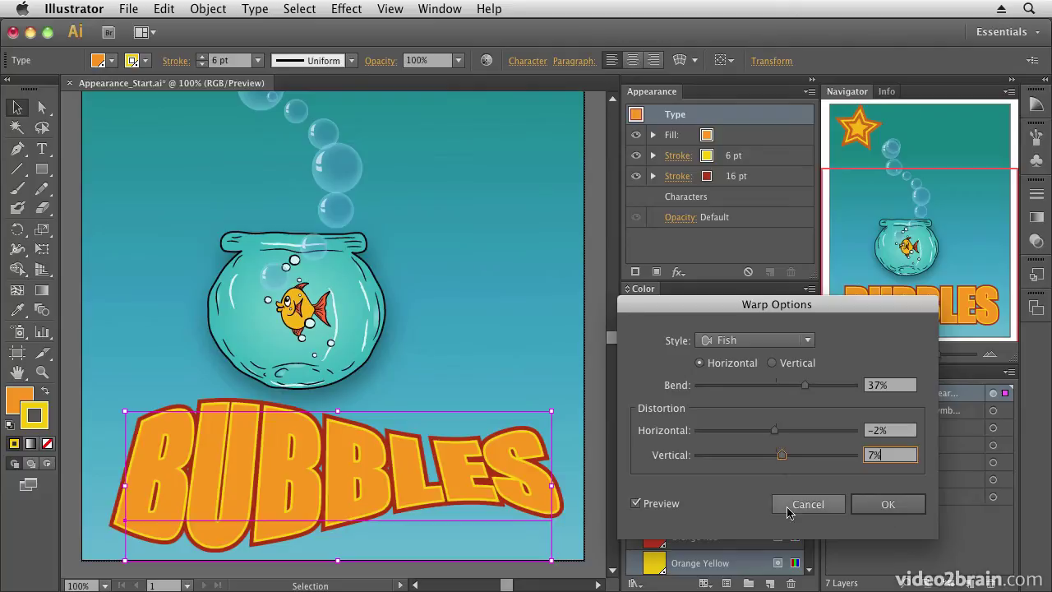
{"action": "left_click_drag", "start_coordinate": [801, 390], "coordinate": [802, 386]}
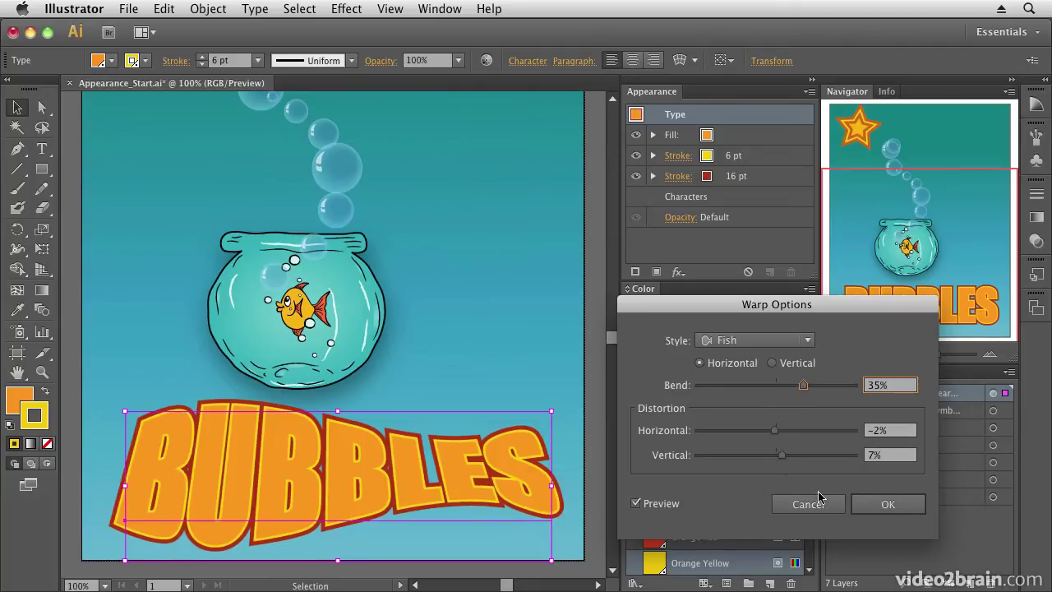
{"action": "left_click", "coordinate": [887, 508]}
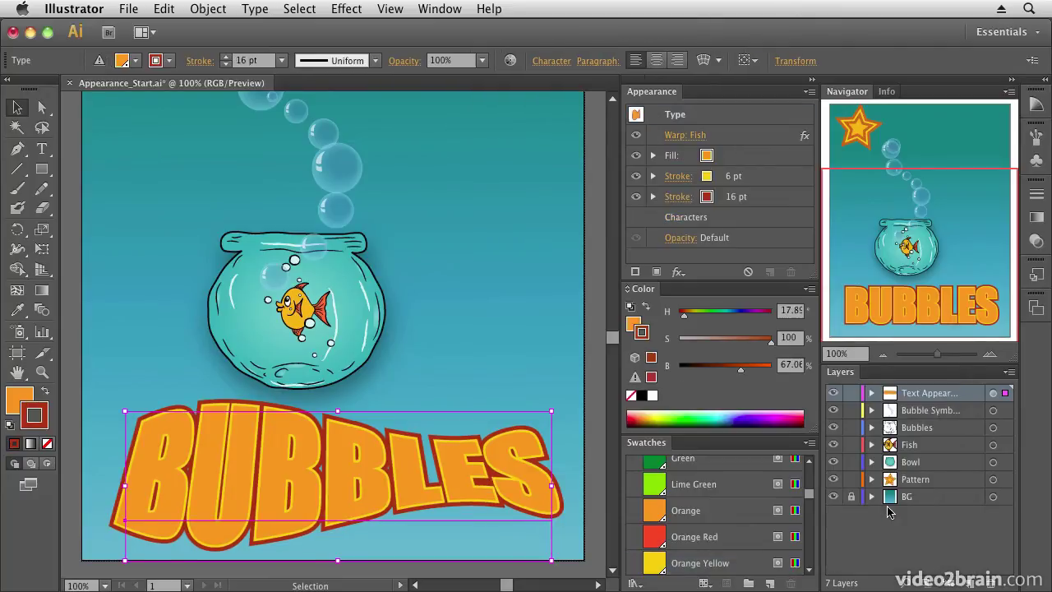
- Target the 6 pt Orange Yellow stroke row and bring up Effect > Distort & Transform
{"action": "left_click", "coordinate": [759, 184]}
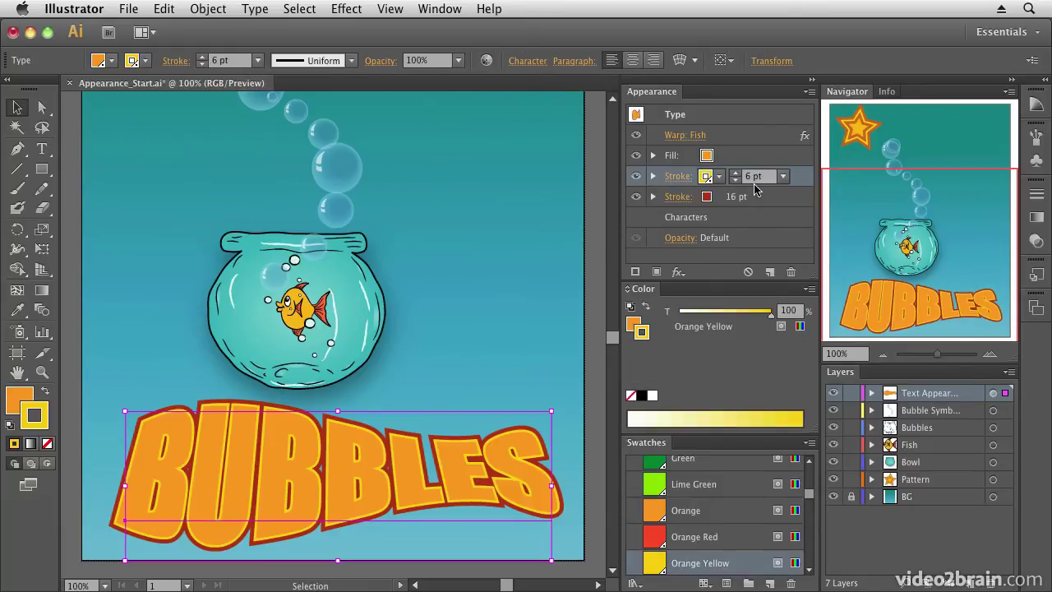
{"action": "left_click", "coordinate": [351, 12]}
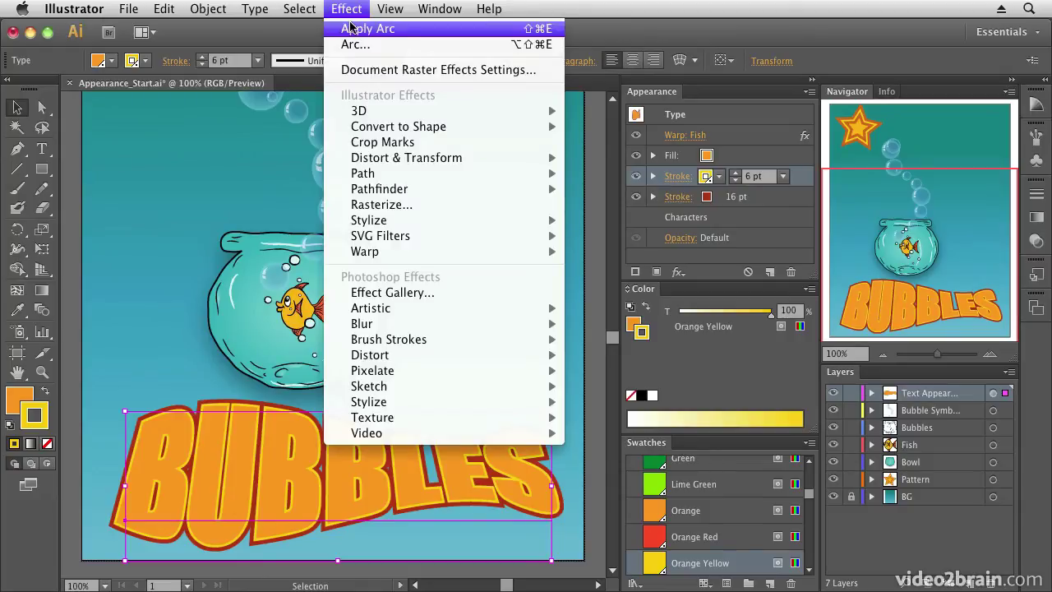
{"action": "mouse_move", "coordinate": [369, 190]}
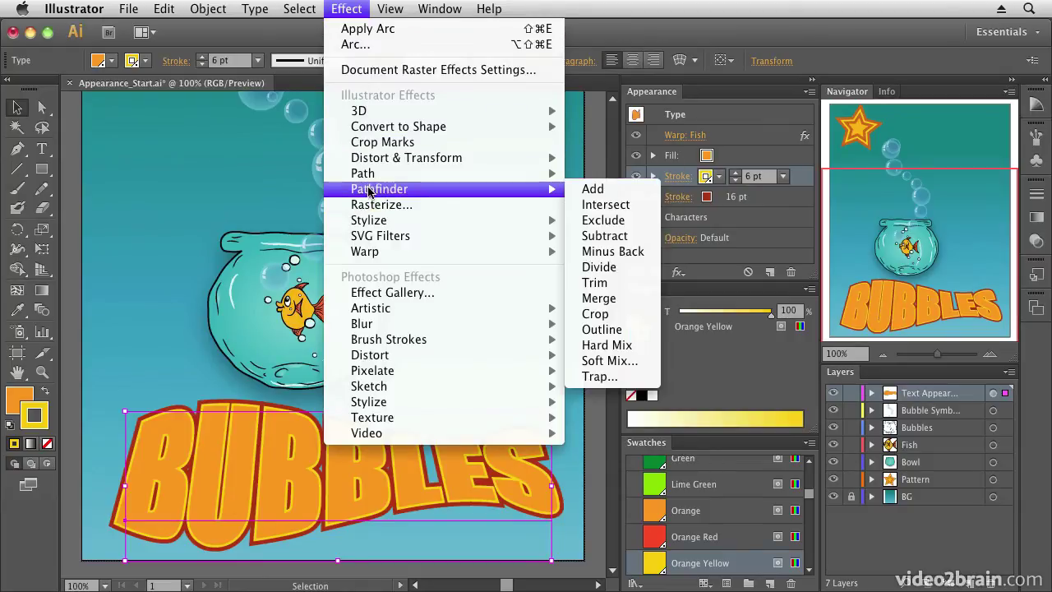
{"action": "mouse_move", "coordinate": [369, 227]}
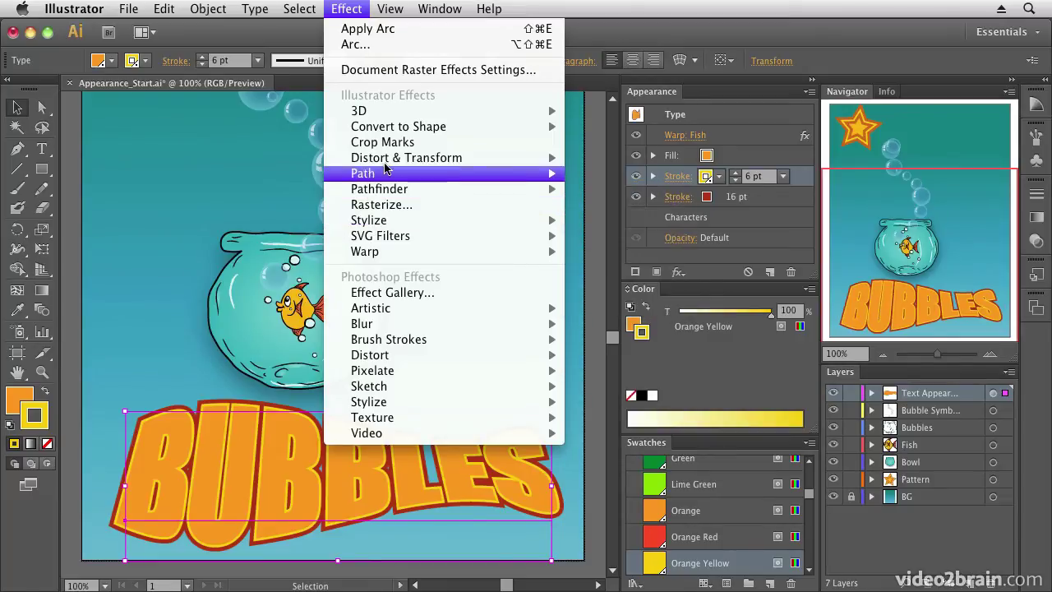
{"action": "mouse_move", "coordinate": [389, 164]}
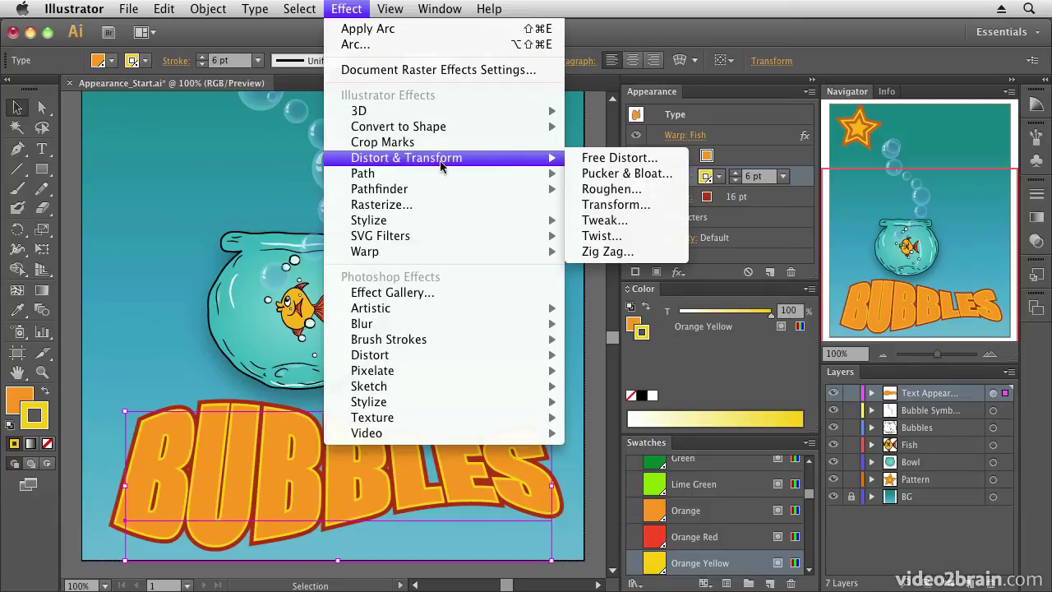
- Apply Roughen to the yellow stroke at 2% size, detail 5, with Smooth points
{"action": "left_click", "coordinate": [639, 191]}
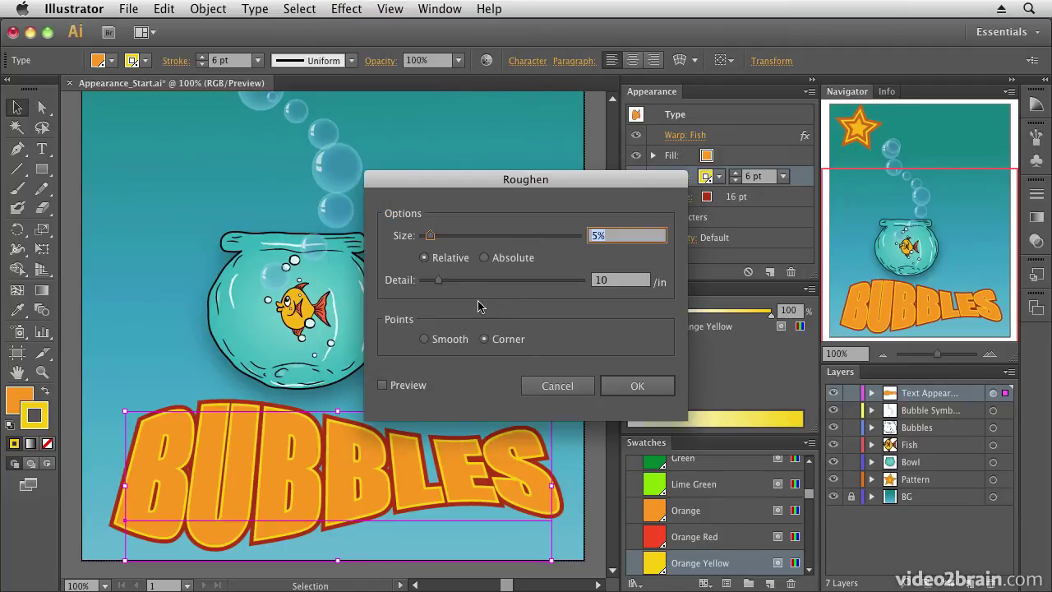
{"action": "left_click", "coordinate": [381, 389]}
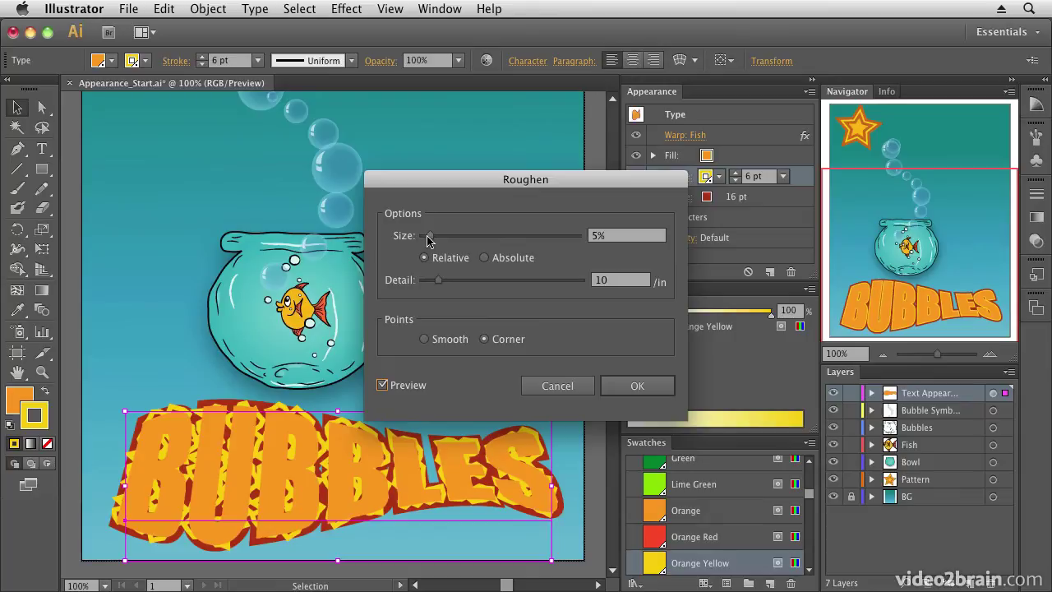
{"action": "left_click_drag", "start_coordinate": [430, 236], "coordinate": [425, 236]}
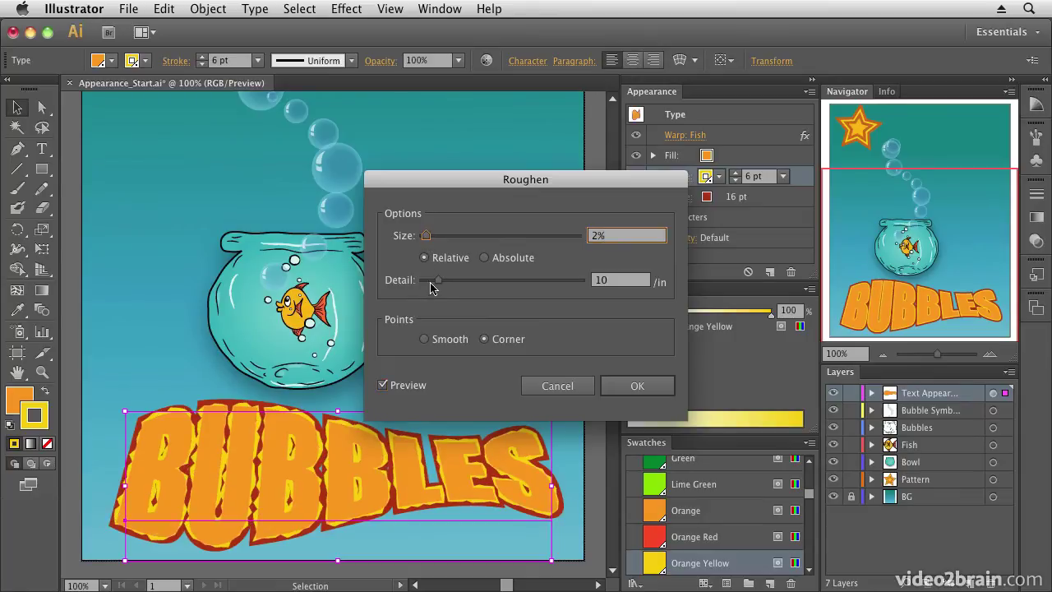
{"action": "left_click_drag", "start_coordinate": [436, 285], "coordinate": [433, 285]}
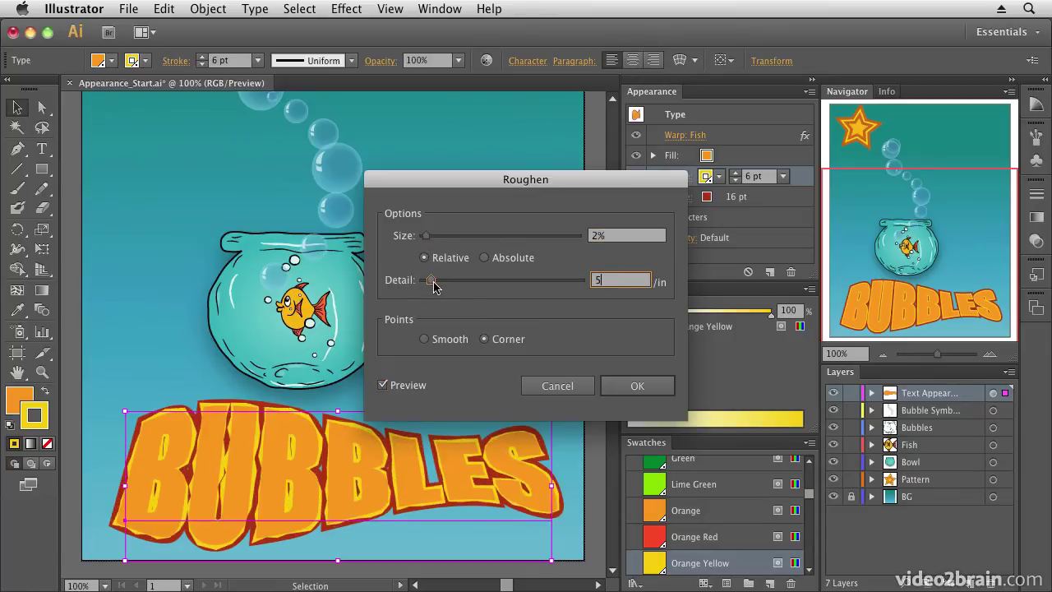
{"action": "left_click", "coordinate": [424, 339]}
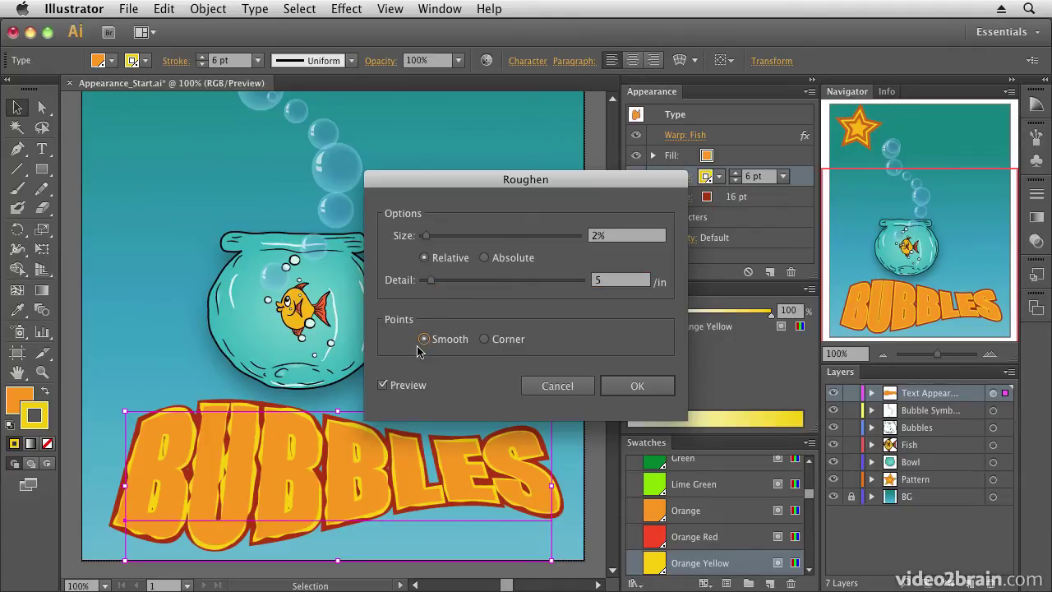
{"action": "left_click", "coordinate": [636, 388]}
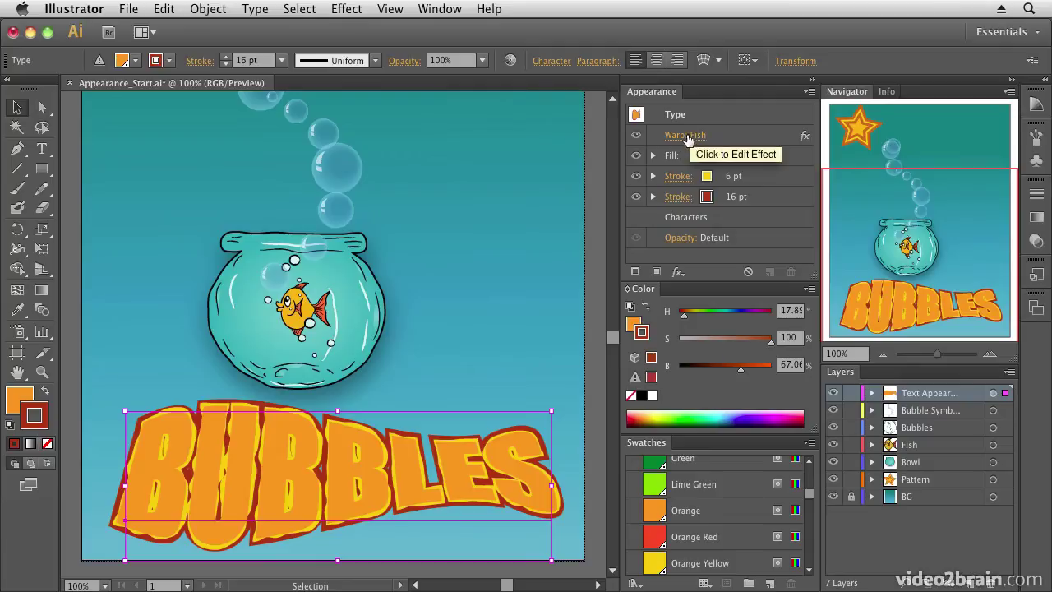
- Expand the 6 pt stroke's effects and toggle Roughen's visibility off and back on
{"action": "left_click", "coordinate": [653, 176]}
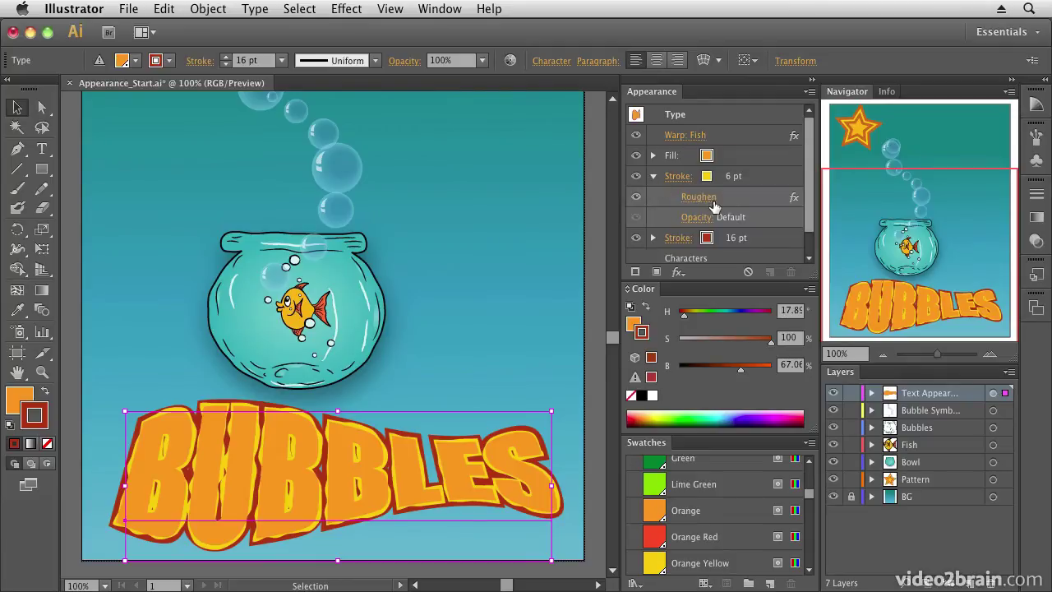
{"action": "left_click", "coordinate": [636, 198]}
{"action": "left_click", "coordinate": [636, 198]}
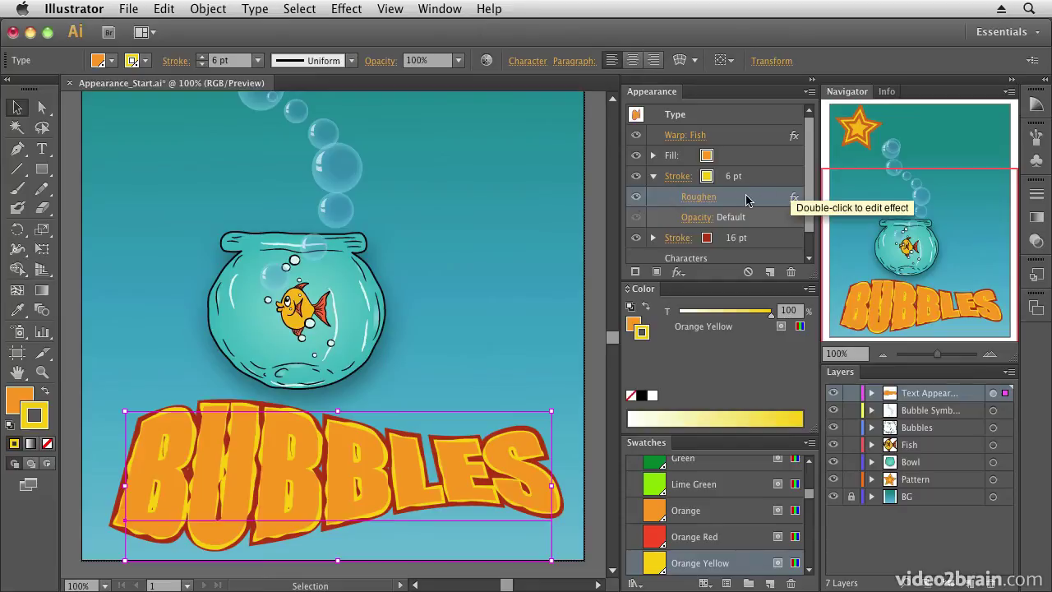
- Give the 16 pt brick-red stroke its own Roughen at 3% size and detail 6
{"action": "mouse_move", "coordinate": [747, 200]}
{"action": "left_mouse_down"}
{"action": "mouse_move", "coordinate": [754, 215]}
{"action": "mouse_move", "coordinate": [741, 247]}
{"action": "left_mouse_up"}
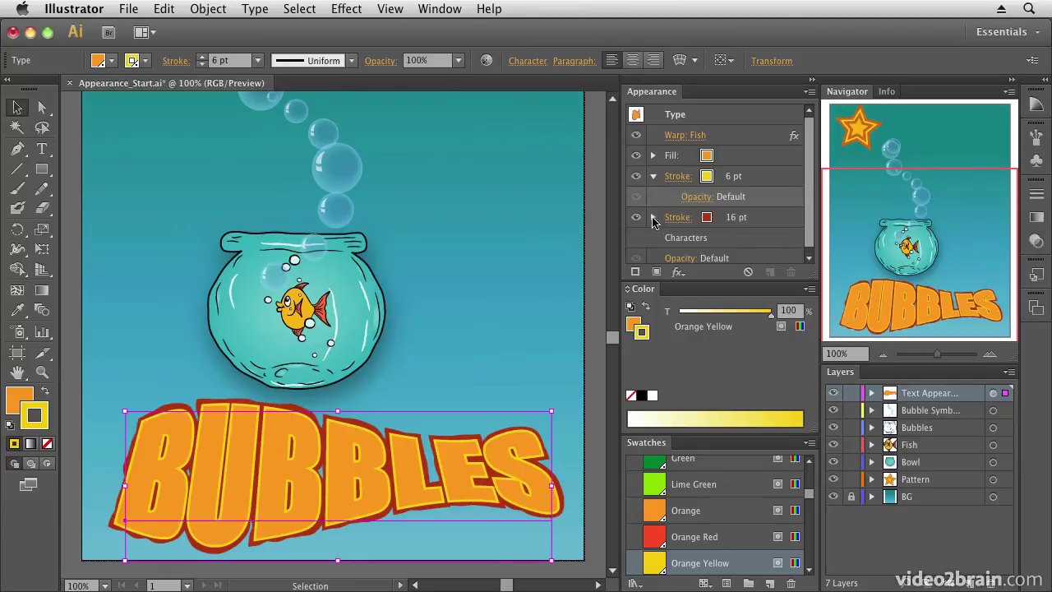
{"action": "left_click", "coordinate": [654, 219]}
{"action": "left_click", "coordinate": [705, 240]}
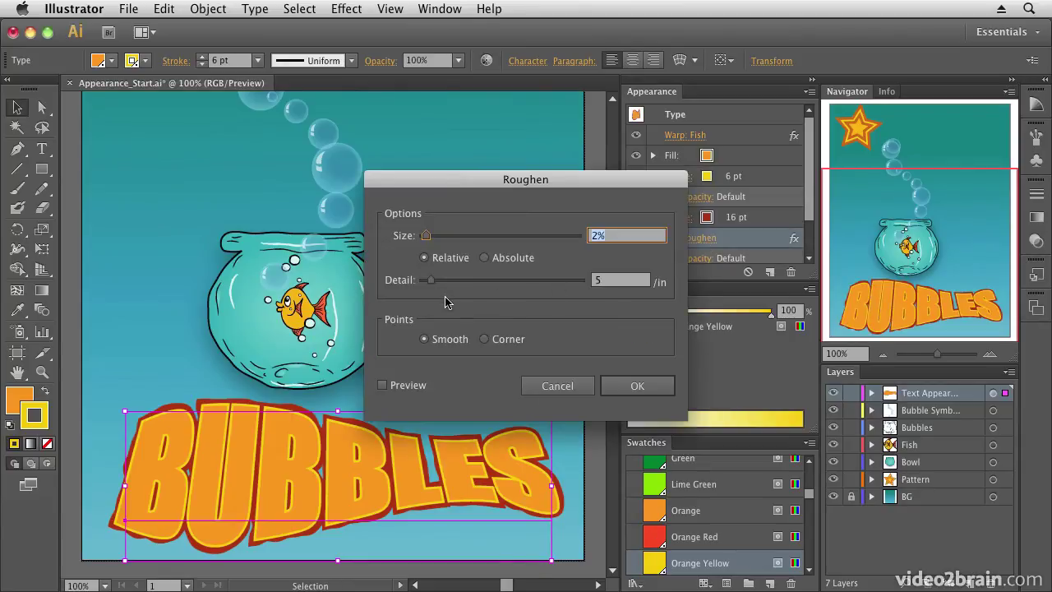
{"action": "left_click", "coordinate": [382, 385]}
{"action": "left_click_drag", "start_coordinate": [430, 286], "coordinate": [435, 286]}
{"action": "left_click_drag", "start_coordinate": [426, 239], "coordinate": [429, 241]}
{"action": "left_click", "coordinate": [661, 388]}
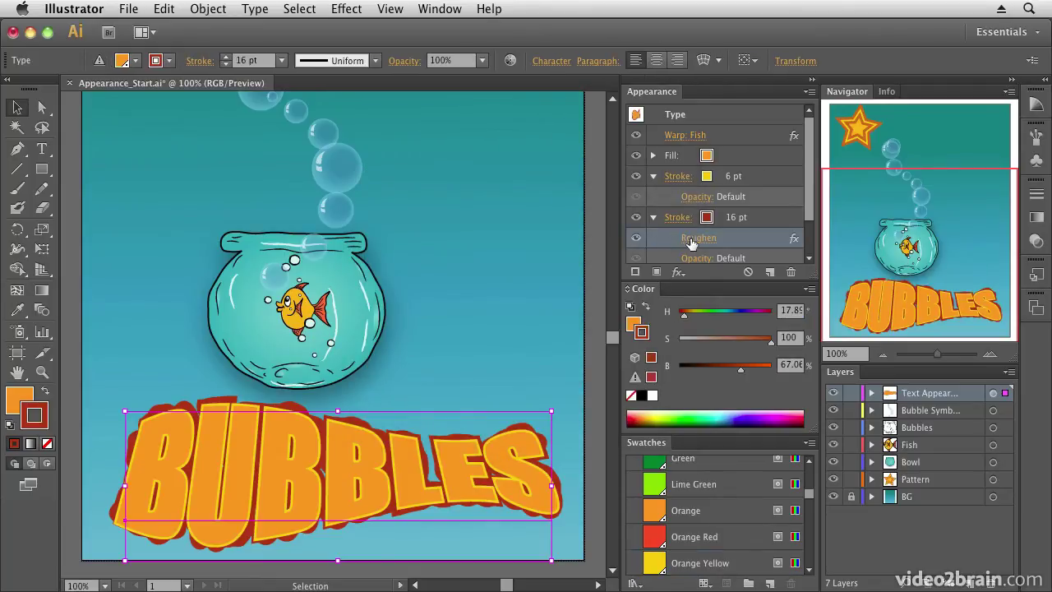
- Collapse both stroke rows and increase the Fish warp bend slightly
{"action": "left_click", "coordinate": [652, 217]}
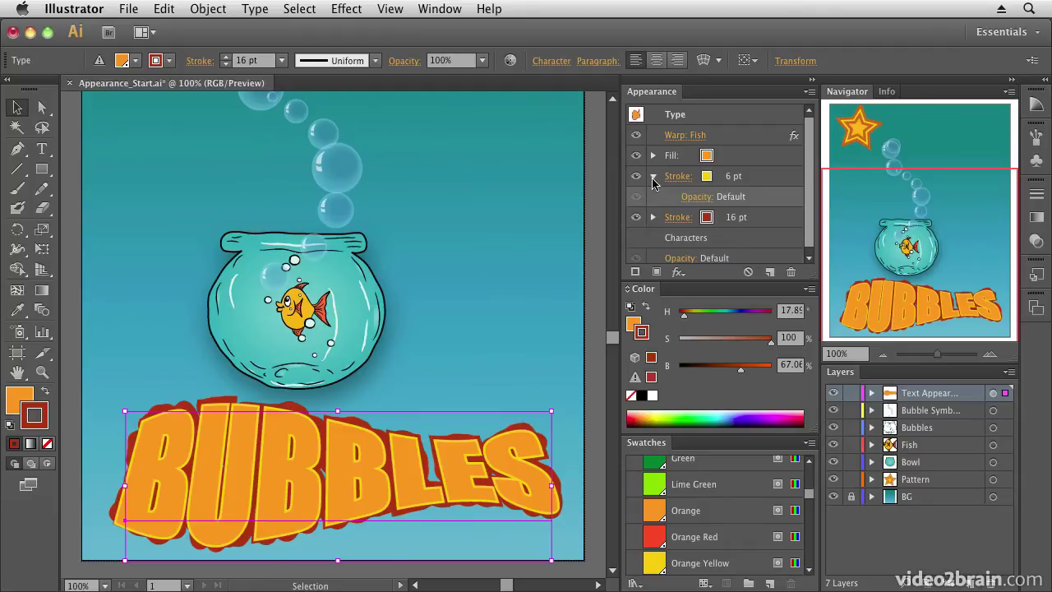
{"action": "left_click", "coordinate": [653, 177]}
{"action": "left_click", "coordinate": [693, 136]}
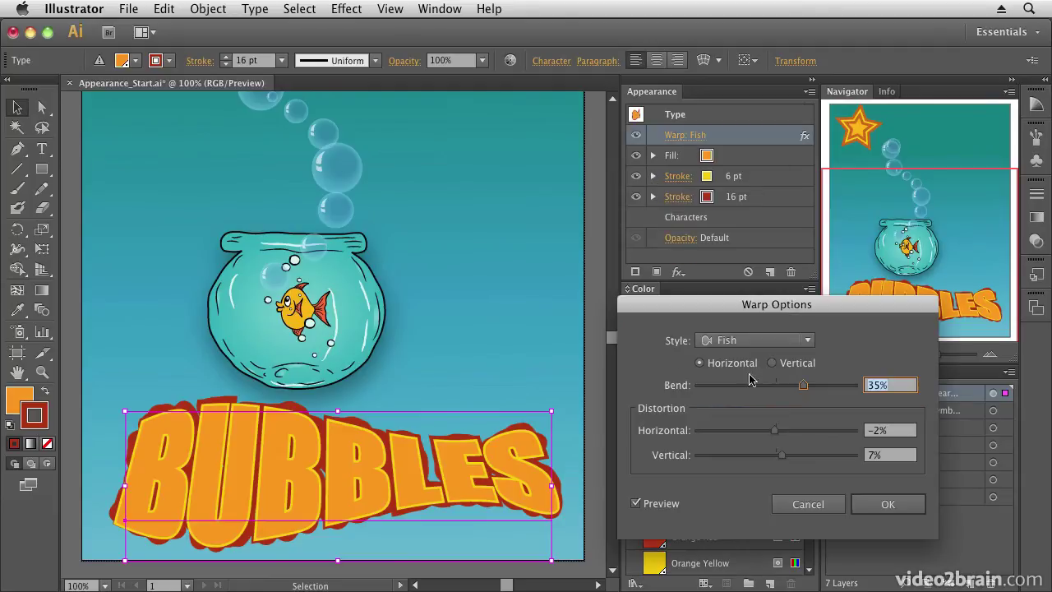
{"action": "left_click_drag", "start_coordinate": [801, 387], "coordinate": [805, 387]}
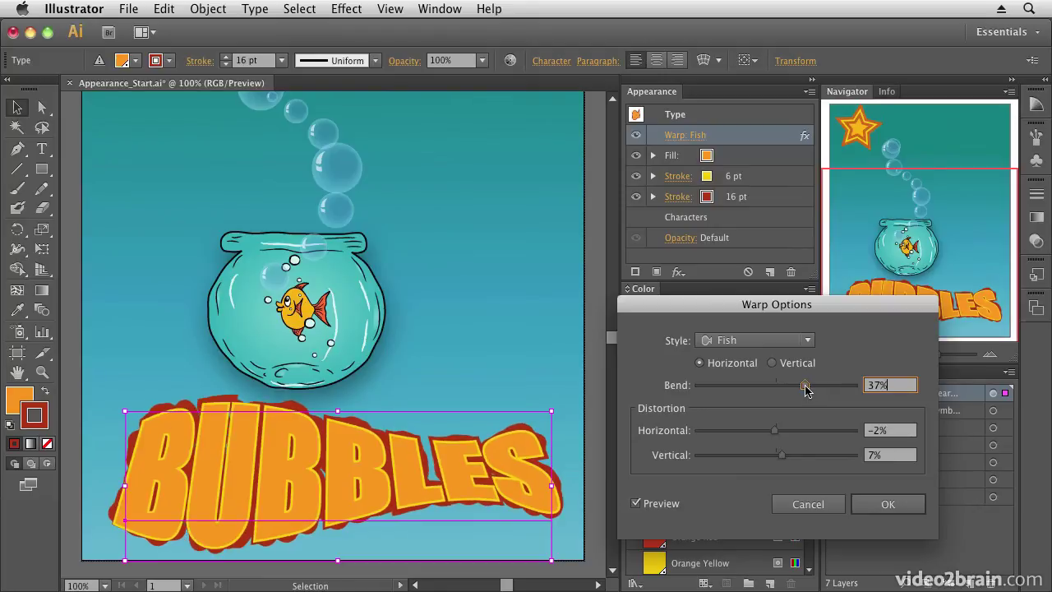
{"action": "left_click", "coordinate": [878, 503]}
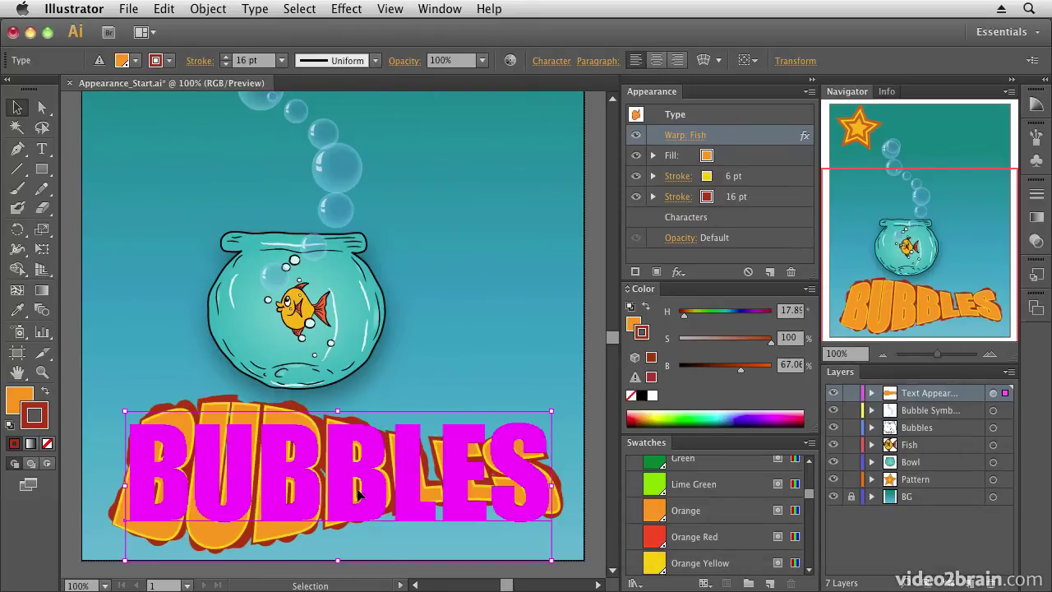
{"action": "double_click", "coordinate": [358, 479]}
{"action": "left_click_drag", "start_coordinate": [352, 473], "coordinate": [339, 460]}
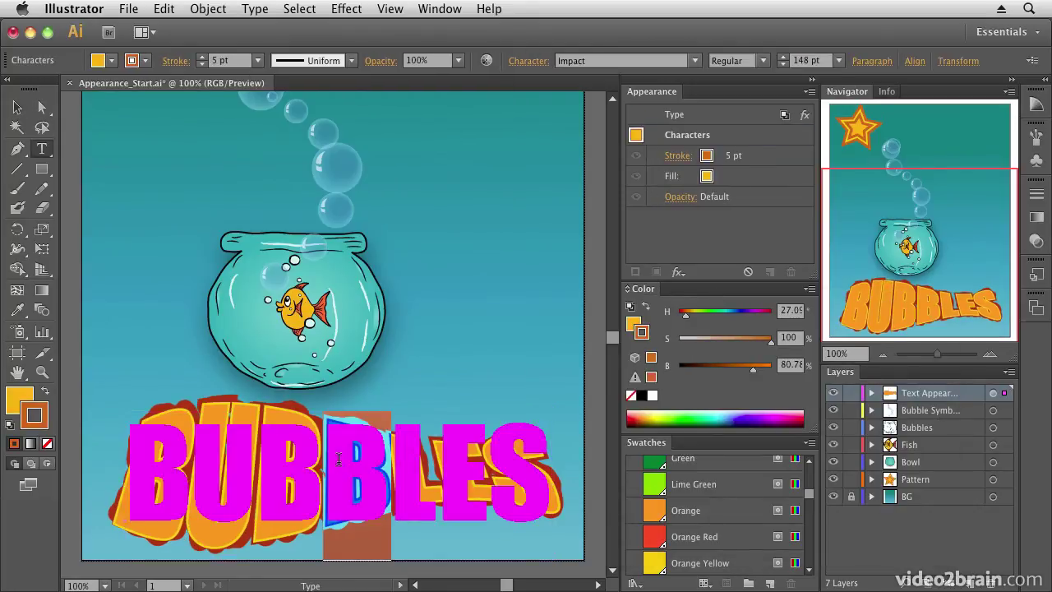
{"action": "type", "text": "G"}
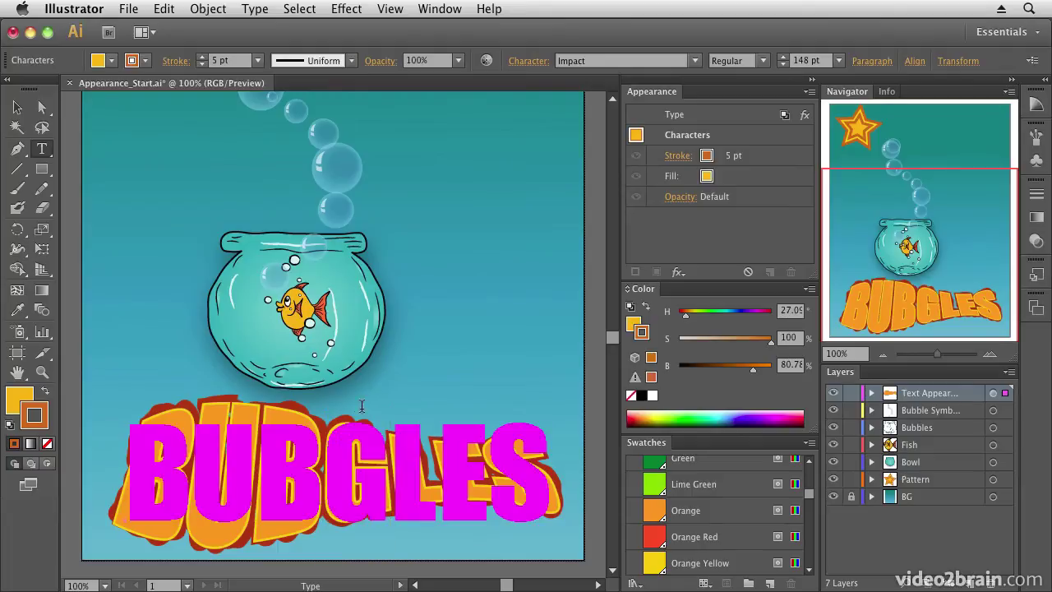
{"action": "key", "text": "Left"}
{"action": "key", "text": "shift+Left"}
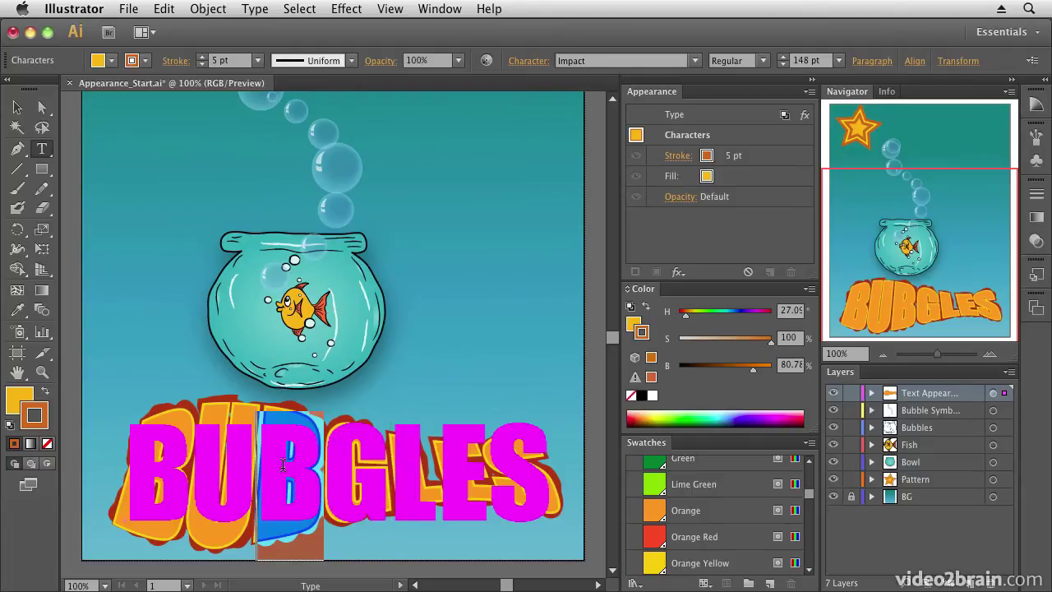
{"action": "type", "text": "G"}
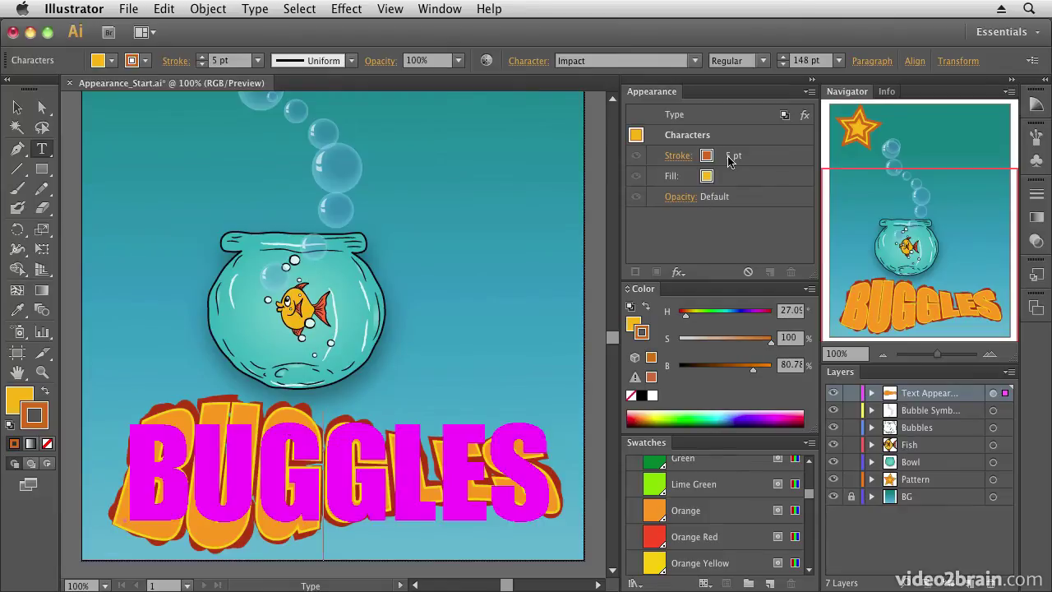
{"action": "key", "text": "Escape"}
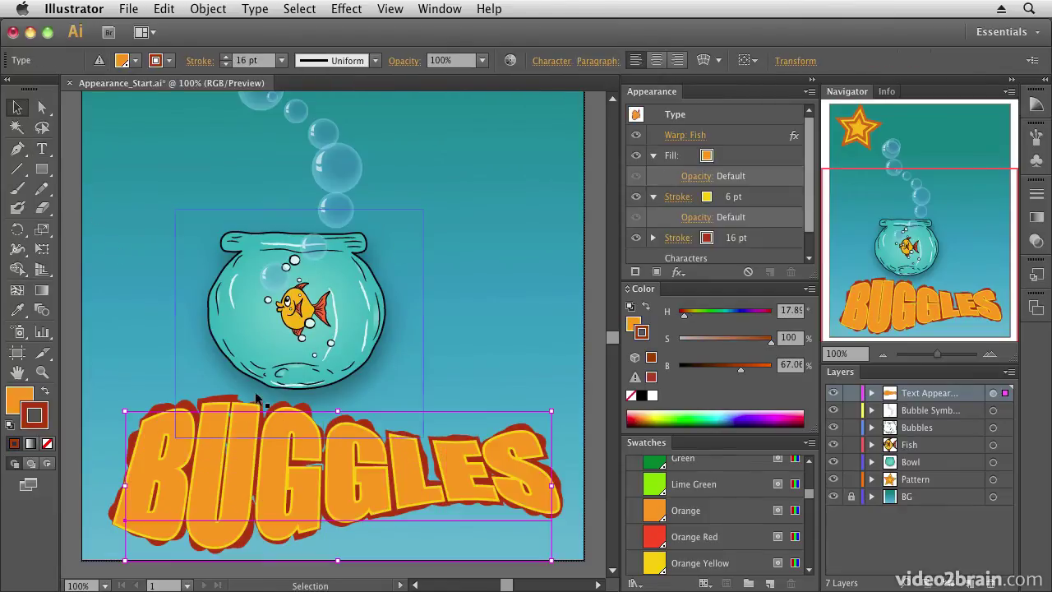
{"action": "left_click", "coordinate": [441, 341]}
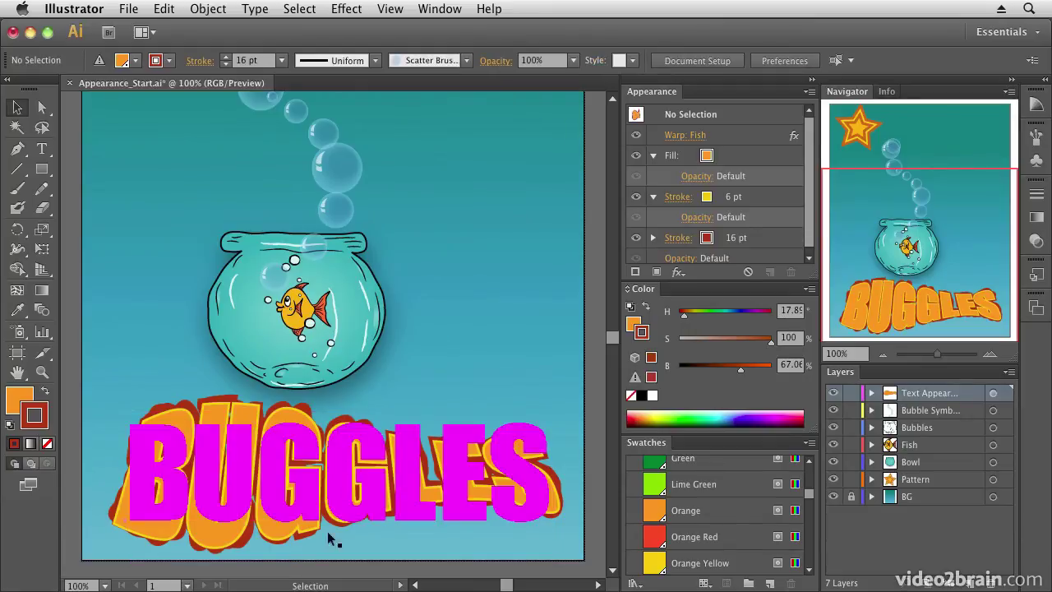
{"action": "left_click", "coordinate": [163, 9]}
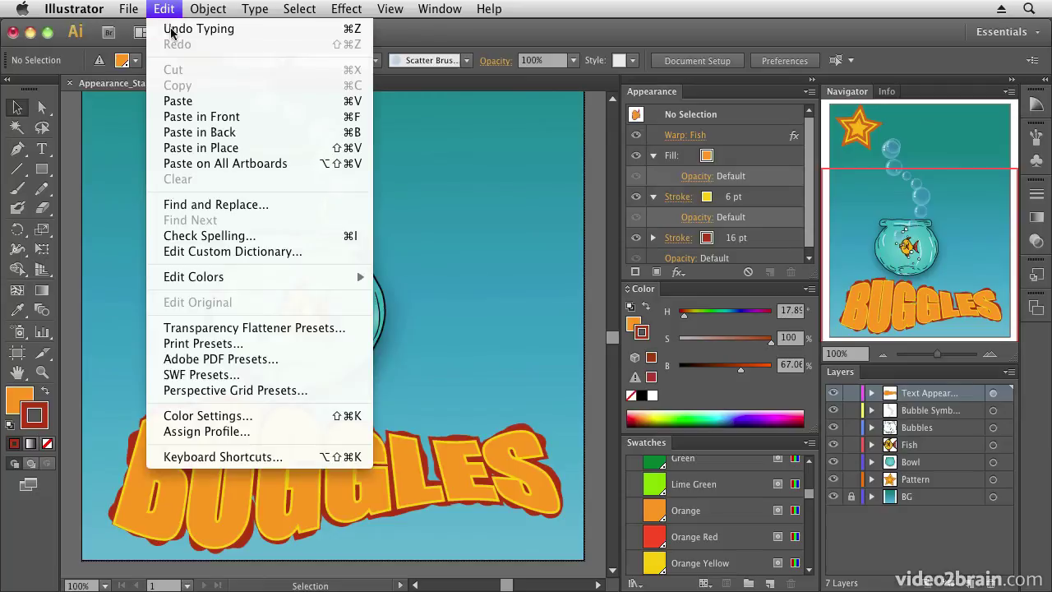
{"action": "left_click", "coordinate": [167, 24]}
{"action": "left_click", "coordinate": [164, 9]}
{"action": "left_click", "coordinate": [167, 25]}
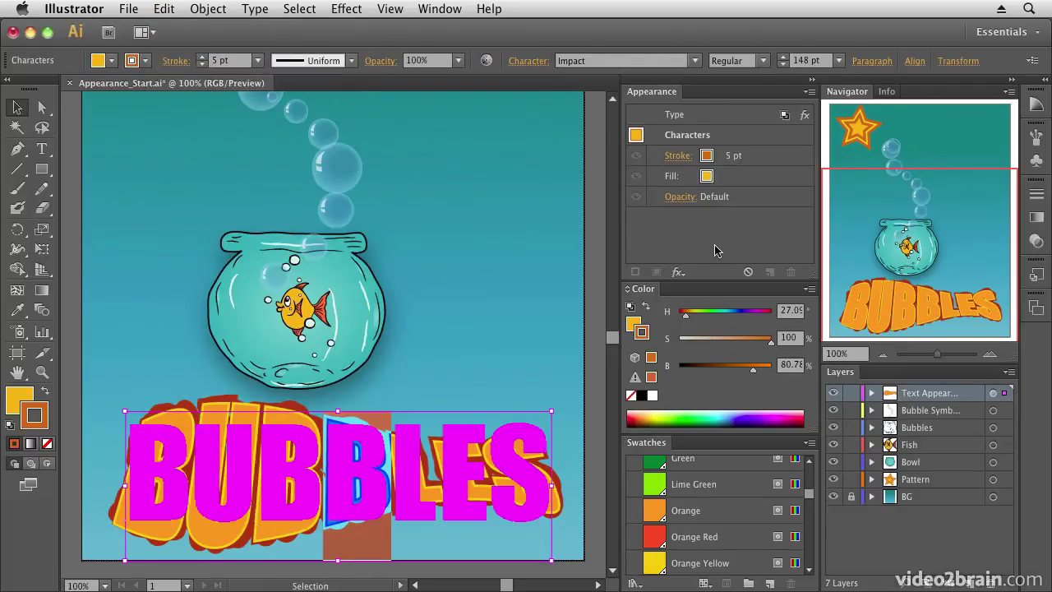
- Select the top-left star, collapse its 6 pt and 5 pt stroke rows, and reach Distort & Transform
{"action": "left_click_drag", "start_coordinate": [893, 210], "coordinate": [897, 141]}
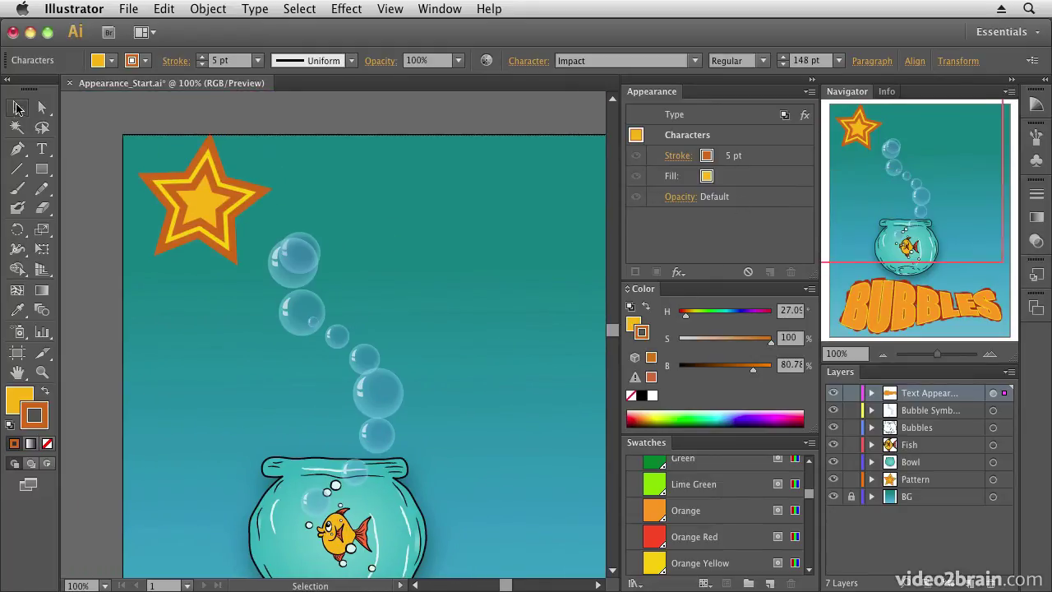
{"action": "left_click", "coordinate": [16, 107]}
{"action": "left_click", "coordinate": [226, 156]}
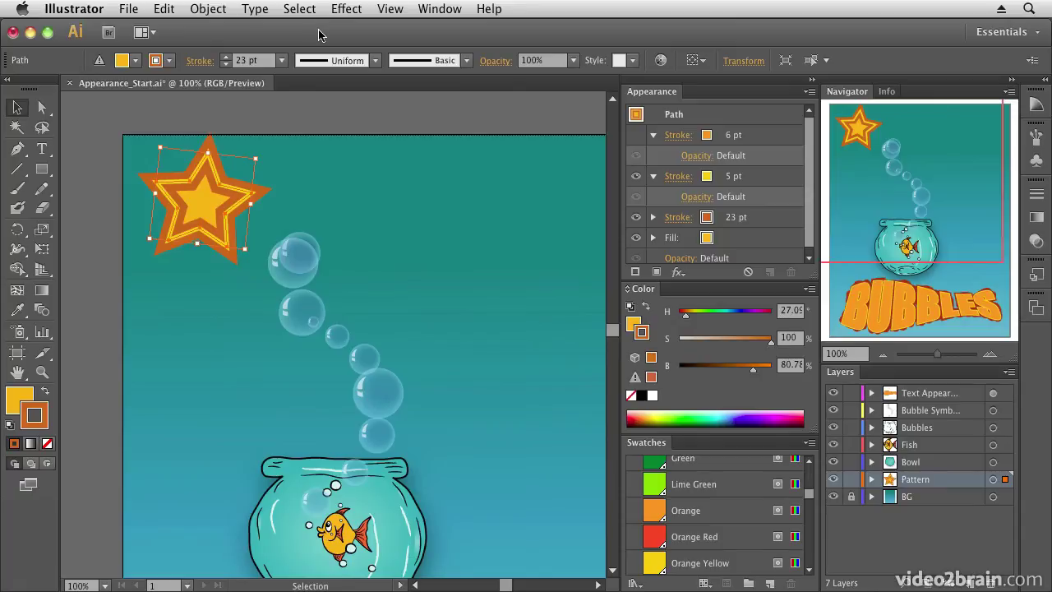
{"action": "left_click", "coordinate": [653, 135]}
{"action": "left_click", "coordinate": [653, 155]}
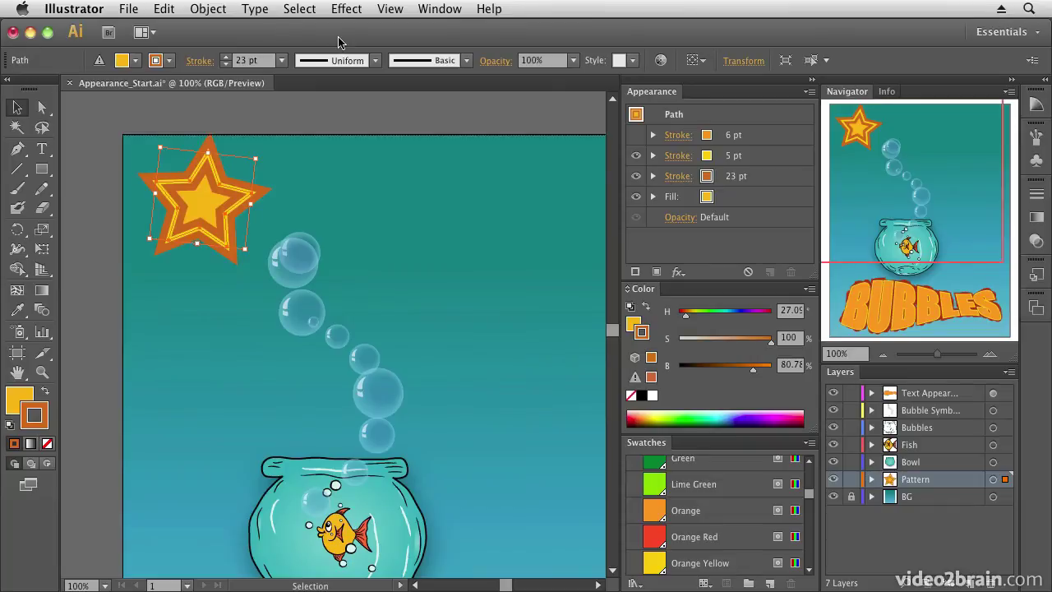
{"action": "left_click", "coordinate": [346, 9]}
{"action": "mouse_move", "coordinate": [382, 187]}
{"action": "mouse_move", "coordinate": [400, 161]}
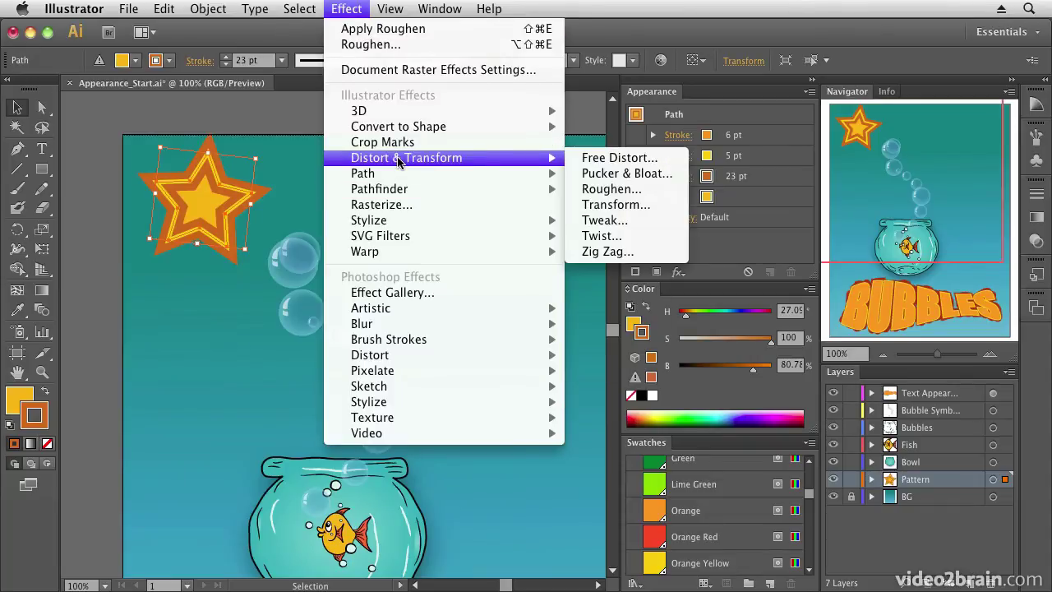
- Open a previewed Transform effect on the star with 3 copies, moving horizontally toward 160 pt
{"action": "left_click", "coordinate": [626, 210]}
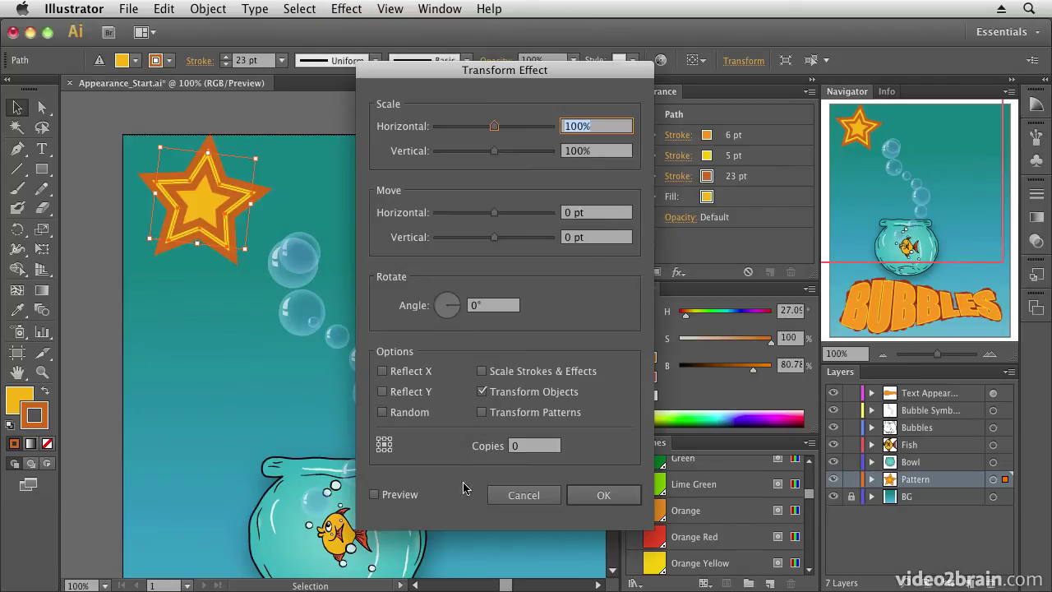
{"action": "left_click", "coordinate": [375, 495]}
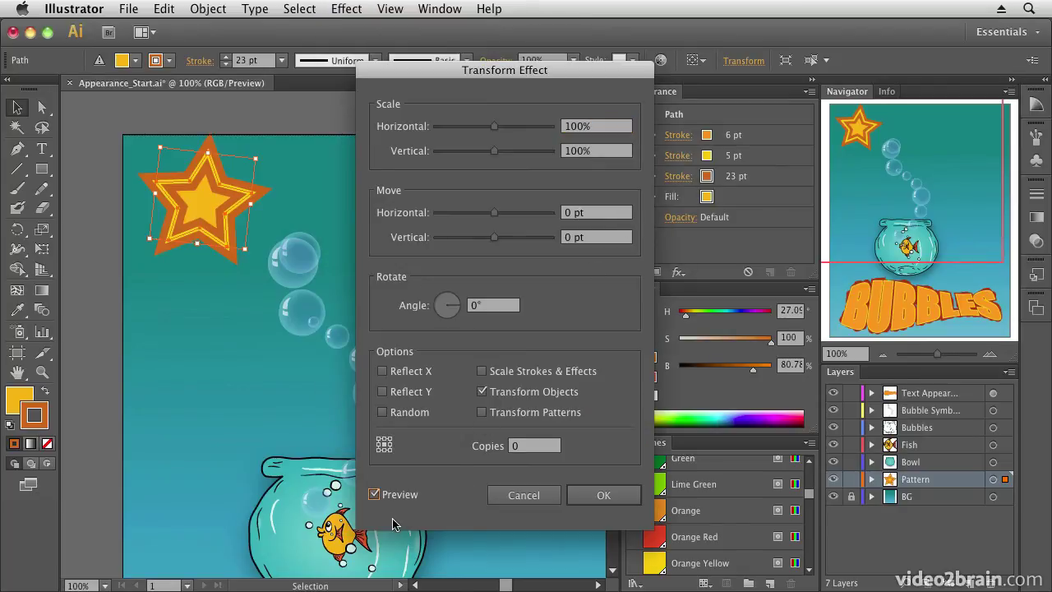
{"action": "left_click", "coordinate": [514, 449]}
{"action": "type", "text": "3"}
{"action": "left_click_drag", "start_coordinate": [494, 216], "coordinate": [569, 222]}
{"action": "left_click_drag", "start_coordinate": [583, 70], "coordinate": [834, 76]}
{"action": "left_click_drag", "start_coordinate": [851, 218], "coordinate": [805, 205]}
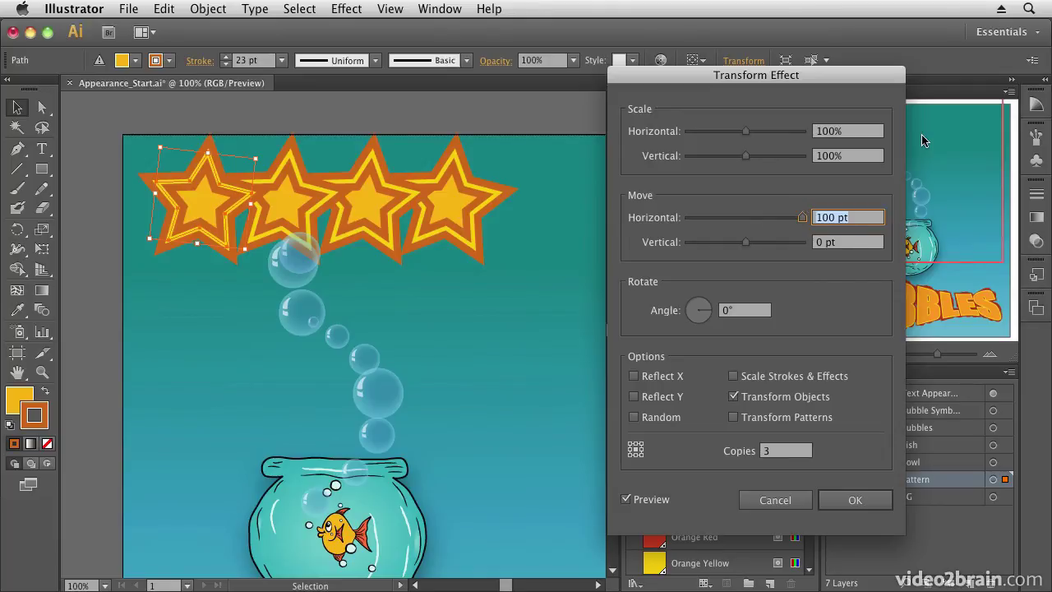
{"action": "key", "text": "shift+Up"}
{"action": "key", "text": "shift+Up"}
{"action": "key", "text": "shift+Up"}
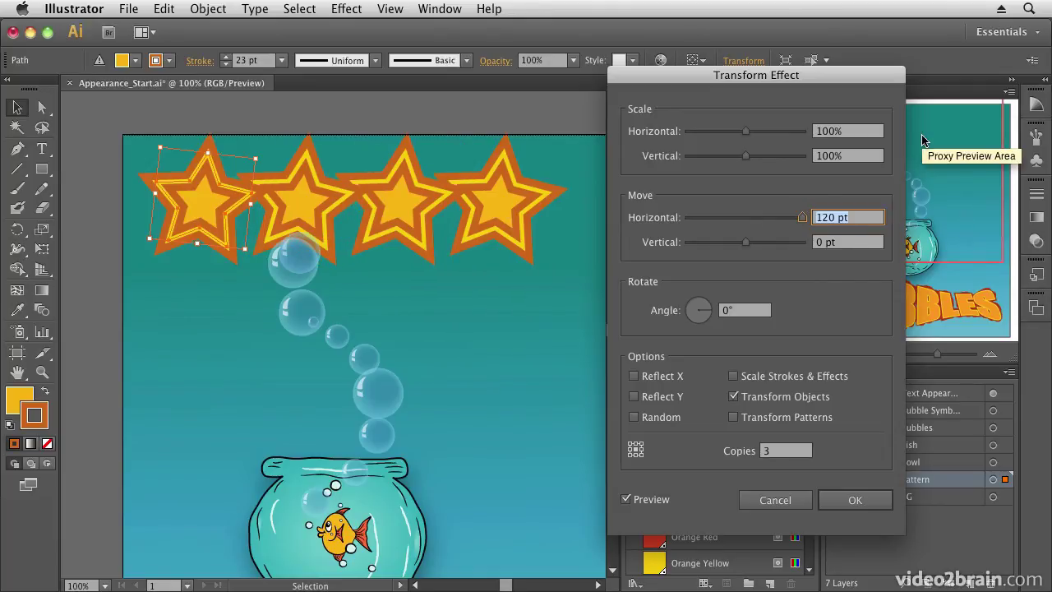
{"action": "key", "text": "shift+Up"}
{"action": "key", "text": "shift+Up"}
{"action": "key", "text": "shift+Up"}
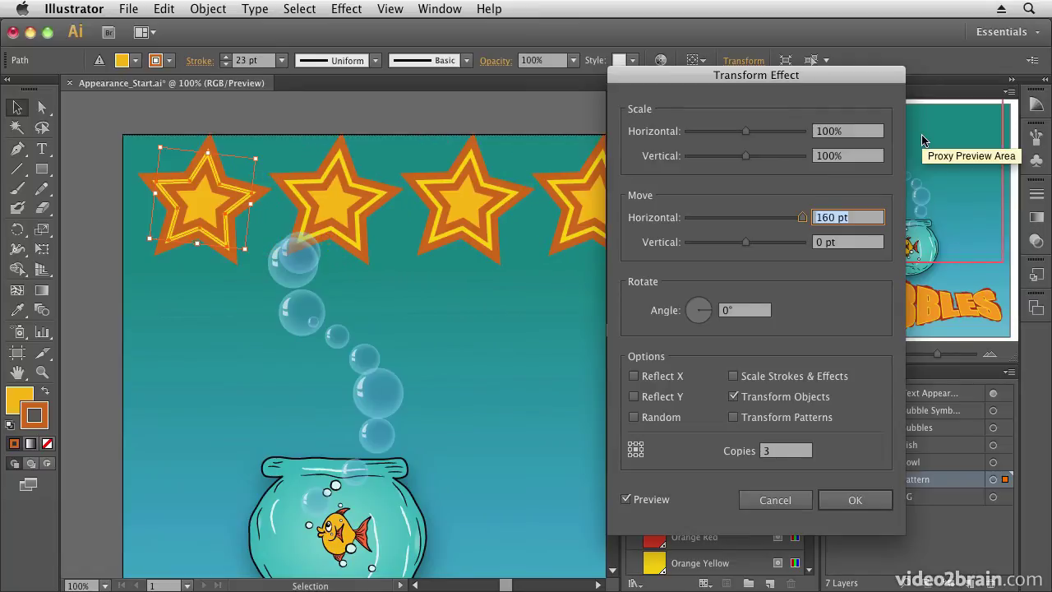
- Tighten the spacing to 140 pt and try out Angle and Scale variations
{"action": "key", "text": "shift+Down"}
{"action": "key", "text": "shift+Down"}
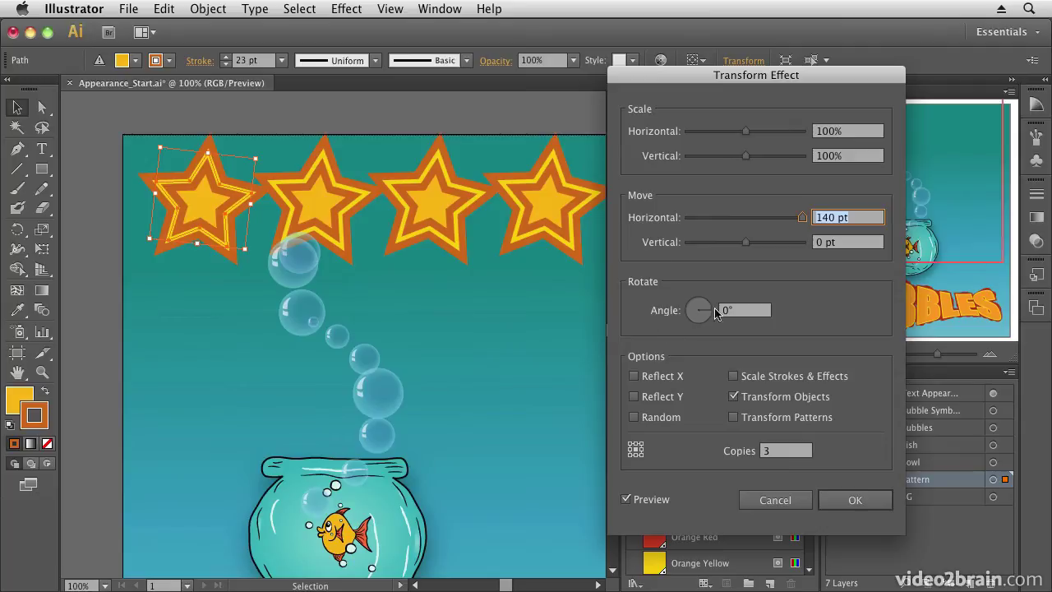
{"action": "left_click_drag", "start_coordinate": [706, 312], "coordinate": [707, 320]}
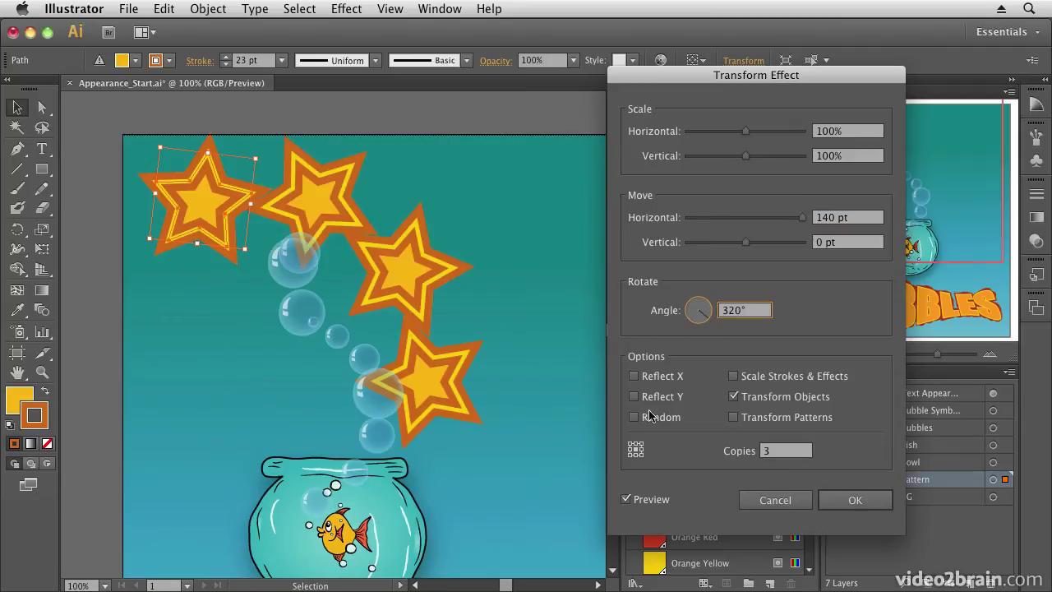
{"action": "left_click_drag", "start_coordinate": [745, 131], "coordinate": [735, 156]}
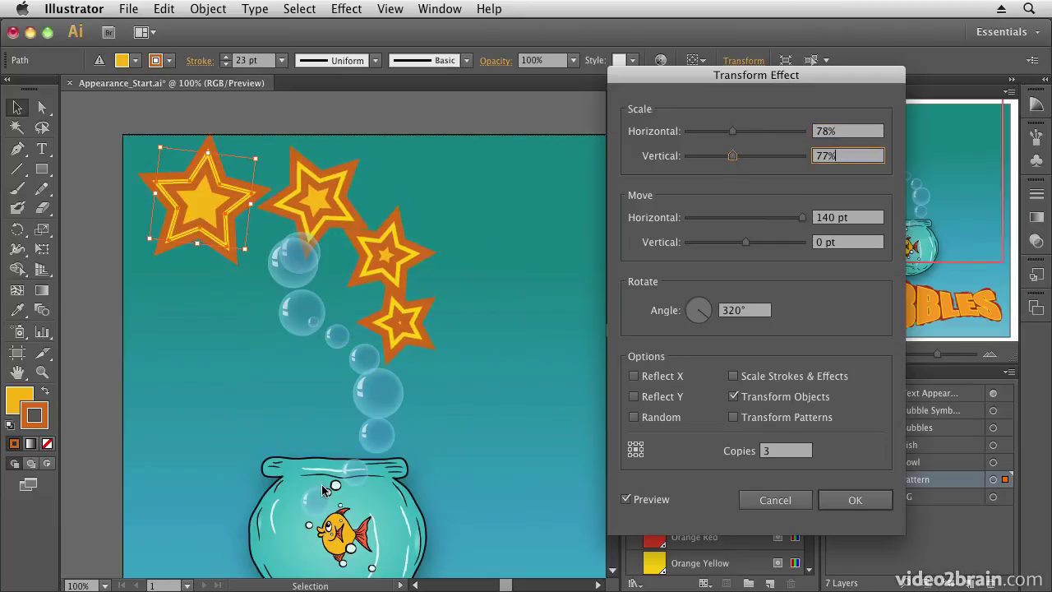
- Reset both Scale values to 100% and Angle to 0°, then apply the Transform
{"action": "left_click_drag", "start_coordinate": [853, 156], "coordinate": [815, 160]}
{"action": "type", "text": "100"}
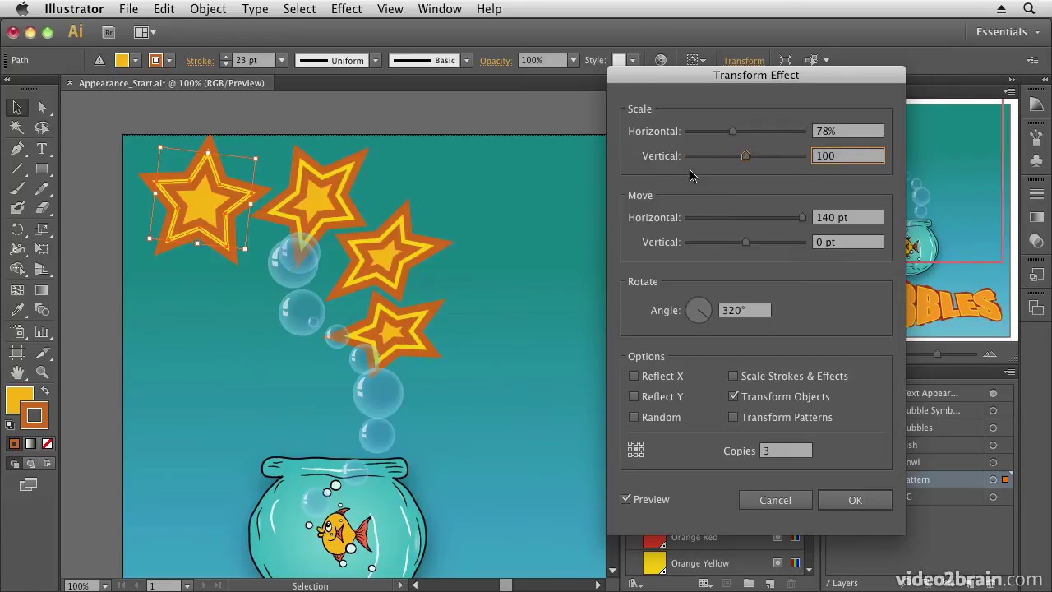
{"action": "key", "text": "shift+Tab"}
{"action": "type", "text": "100"}
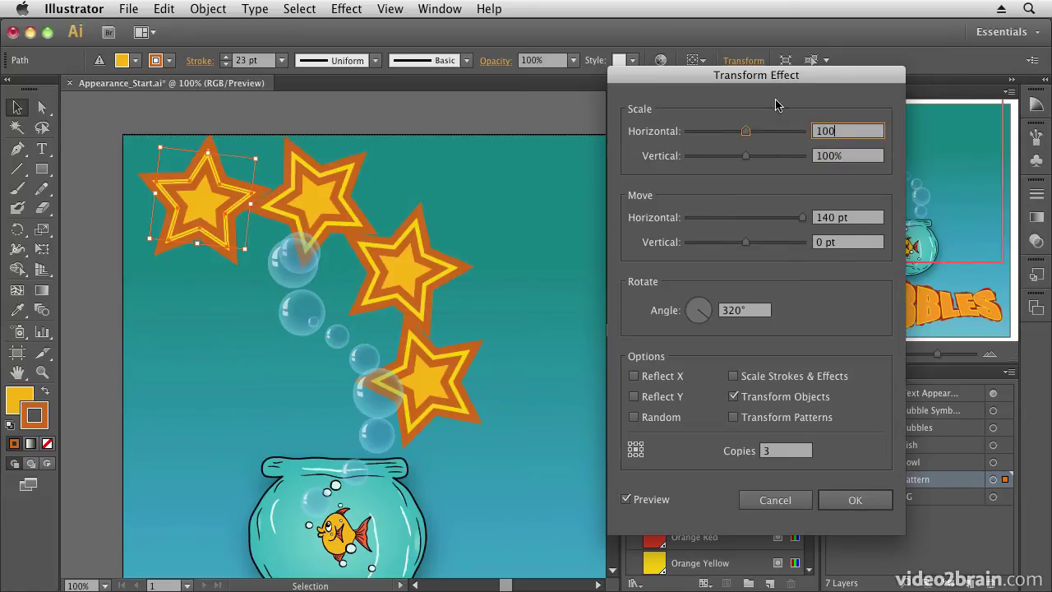
{"action": "left_click", "coordinate": [707, 317]}
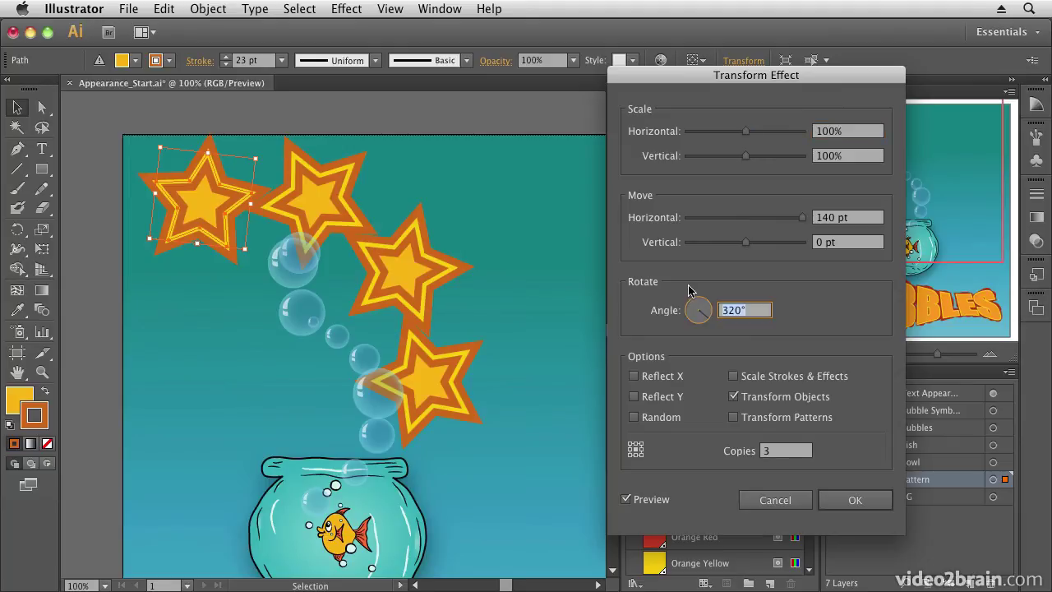
{"action": "type", "text": "0"}
{"action": "double_click", "coordinate": [625, 499]}
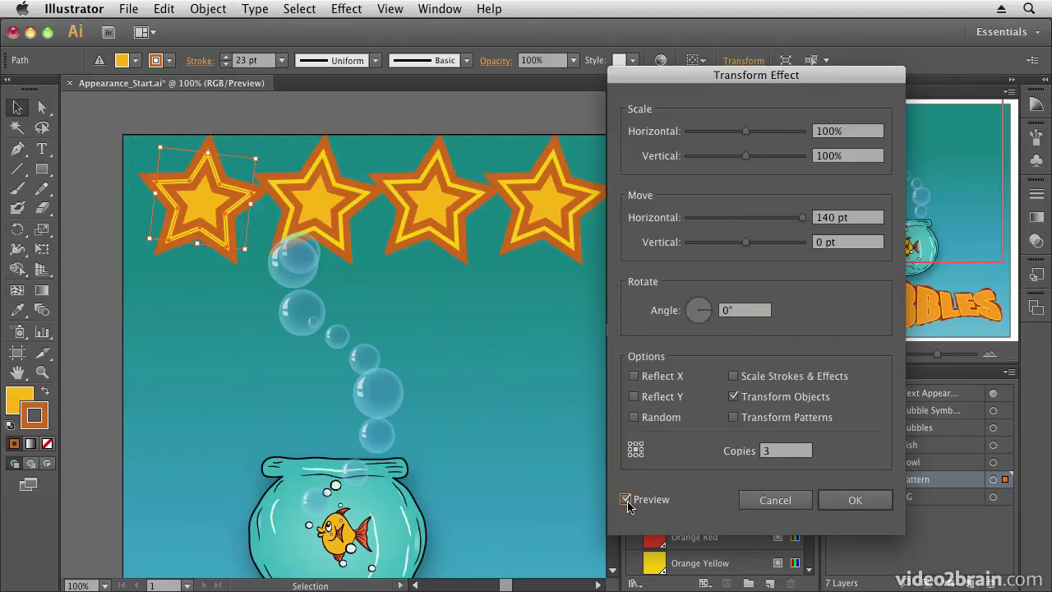
{"action": "left_click", "coordinate": [855, 500]}
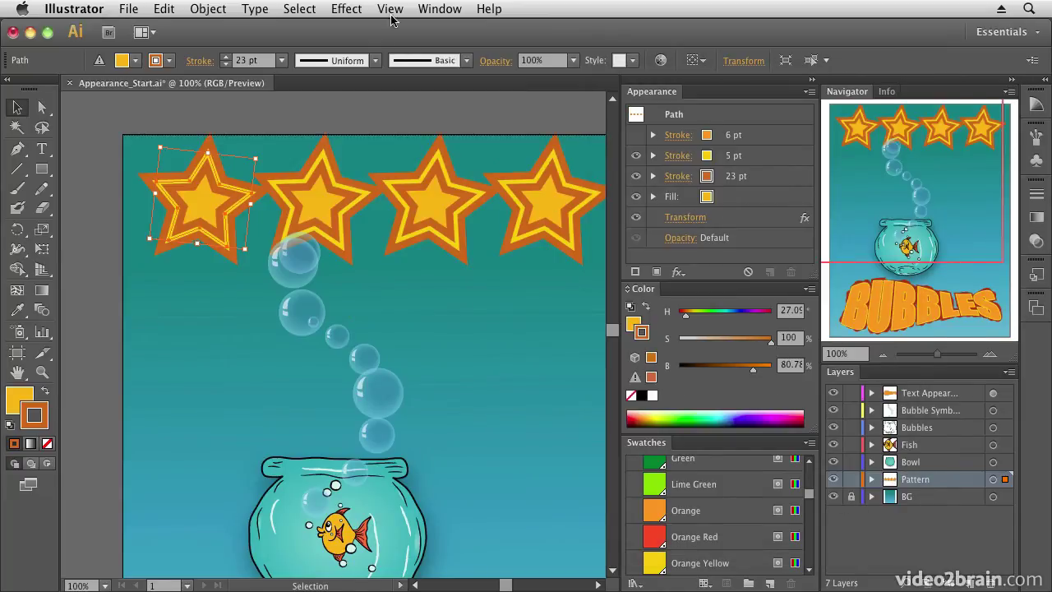
- Add a new second Transform effect with 3 copies moved 150 pt vertically
{"action": "left_click", "coordinate": [346, 8]}
{"action": "mouse_move", "coordinate": [374, 159]}
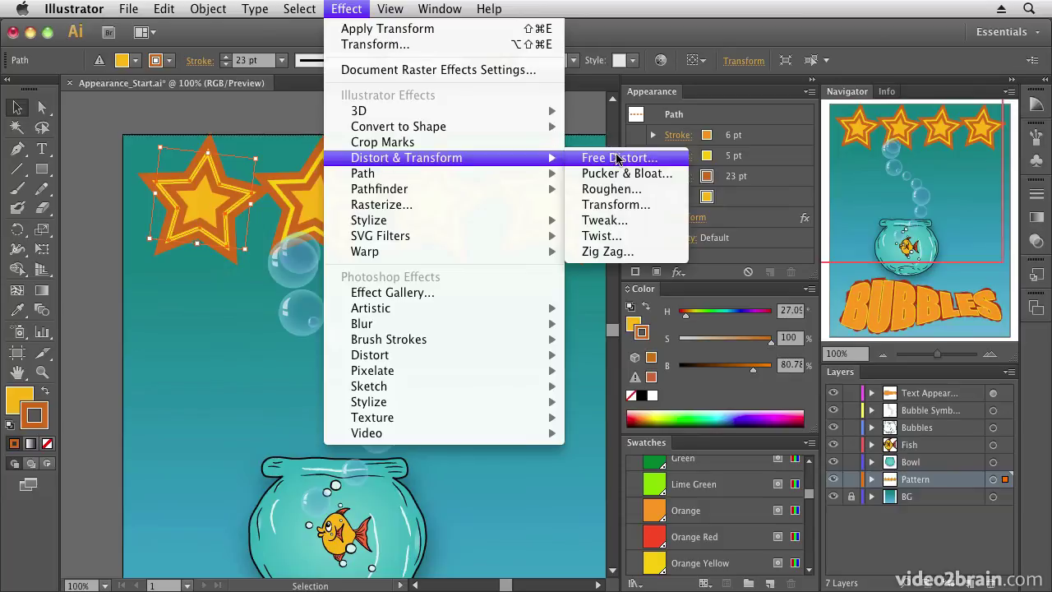
{"action": "left_click", "coordinate": [668, 208]}
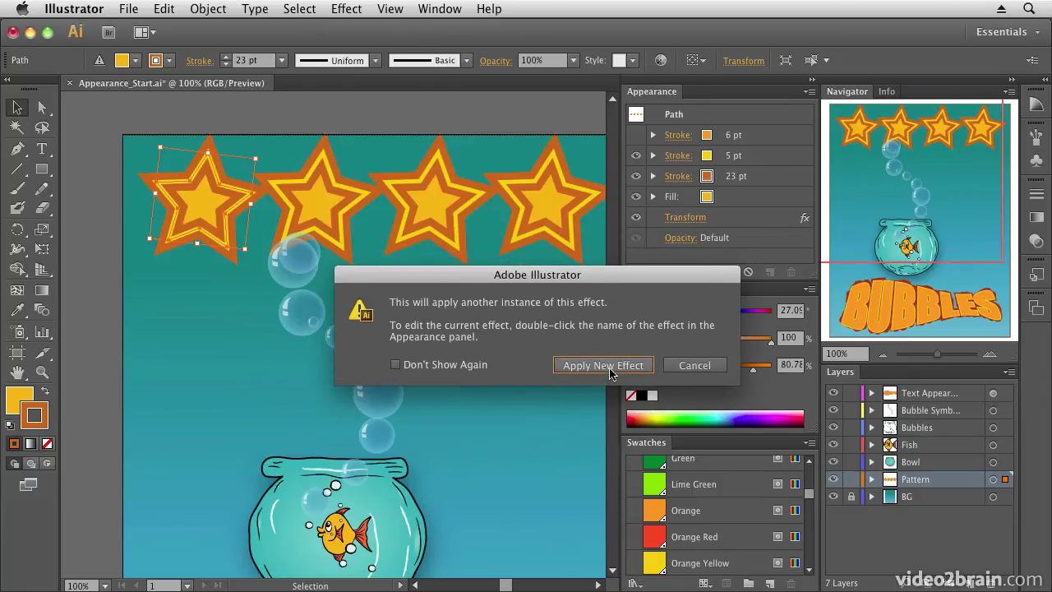
{"action": "left_click", "coordinate": [611, 372]}
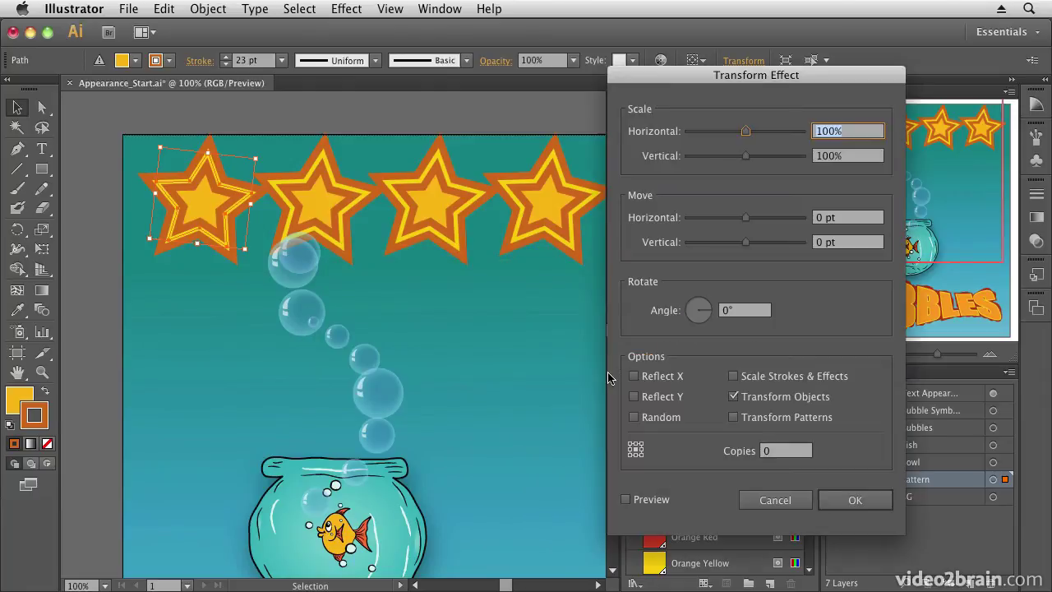
{"action": "left_click", "coordinate": [769, 450]}
{"action": "type", "text": "3"}
{"action": "left_click_drag", "start_coordinate": [746, 242], "coordinate": [812, 243]}
{"action": "left_click", "coordinate": [637, 501]}
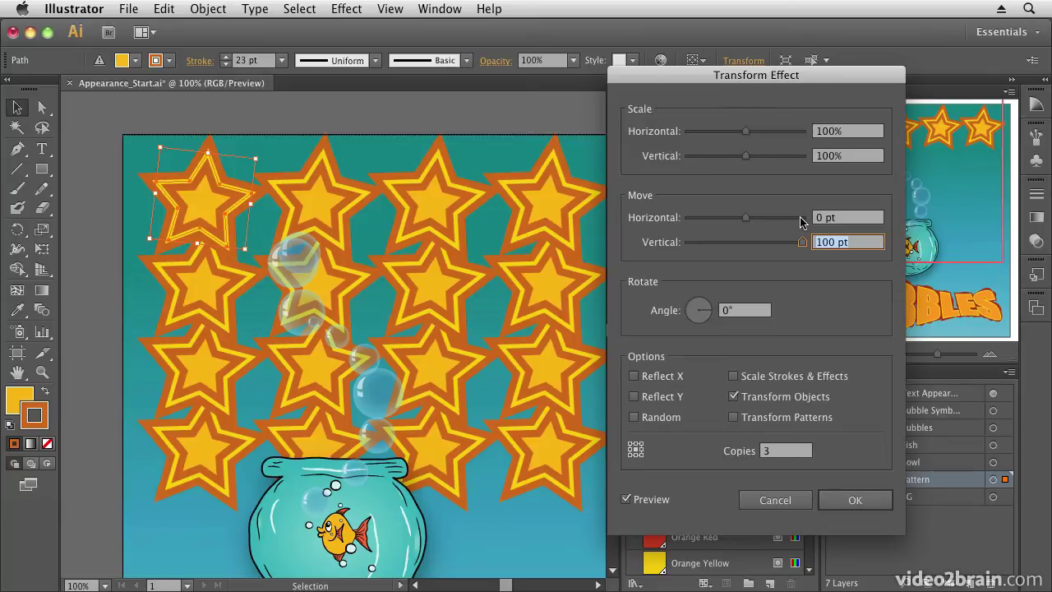
{"action": "key", "text": "shift+Up"}
{"action": "key", "text": "shift+Up"}
{"action": "key", "text": "shift+Up"}
{"action": "key", "text": "shift+Up"}
{"action": "key", "text": "shift+Up"}
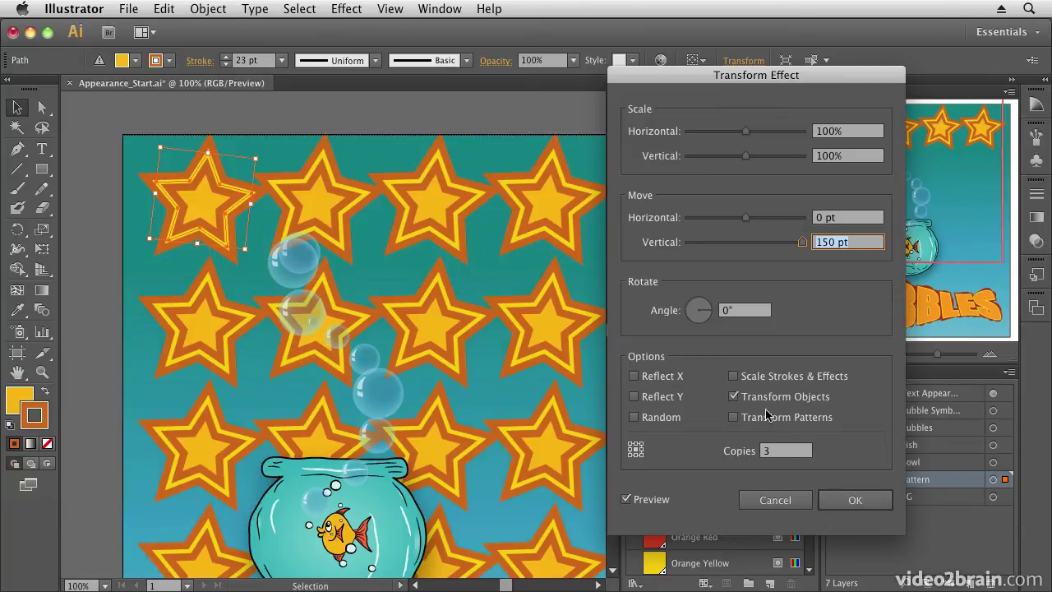
{"action": "left_click", "coordinate": [853, 501]}
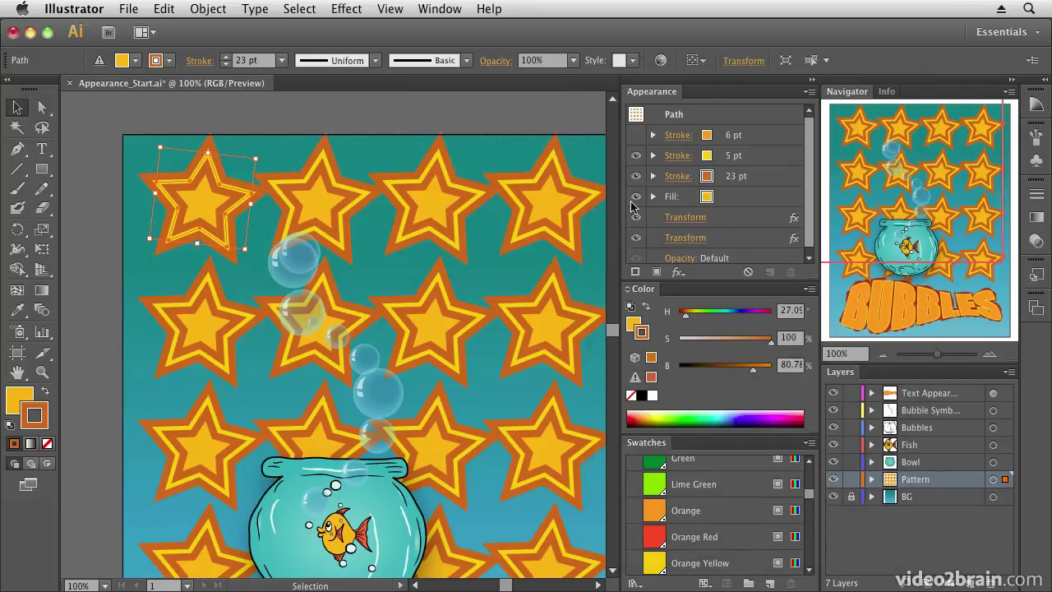
- Add a Round Corners effect to the star, lowering the radius from 10 pt to 5 pt
{"action": "left_click", "coordinate": [347, 10]}
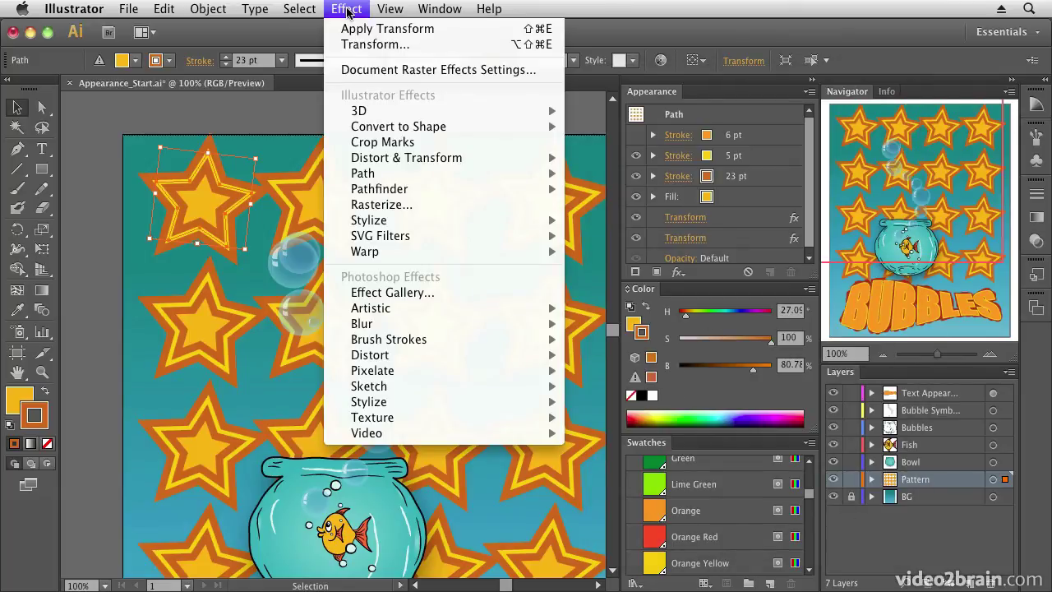
{"action": "mouse_move", "coordinate": [372, 220]}
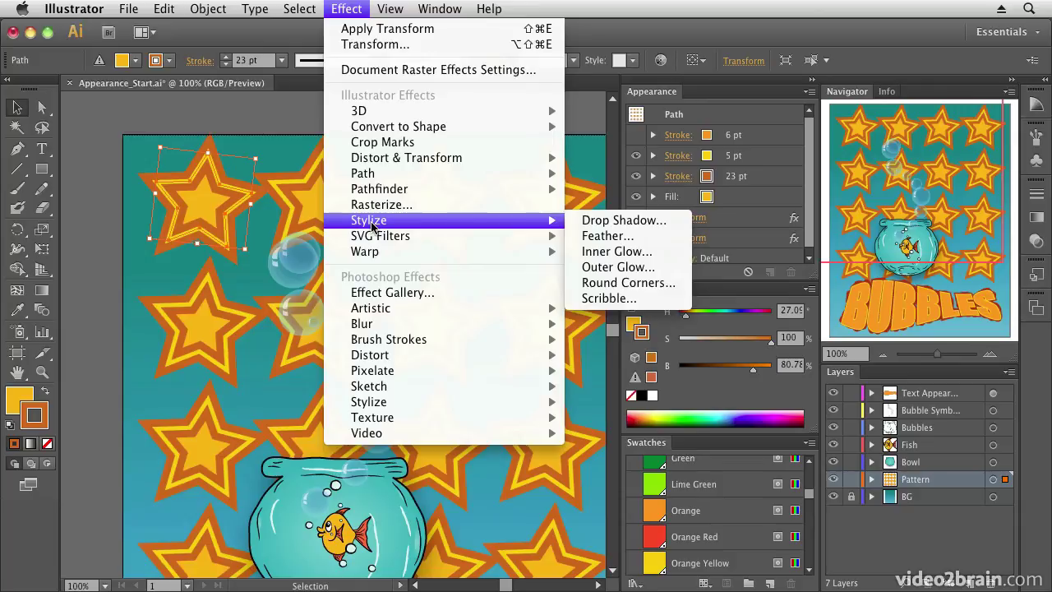
{"action": "left_click", "coordinate": [629, 282]}
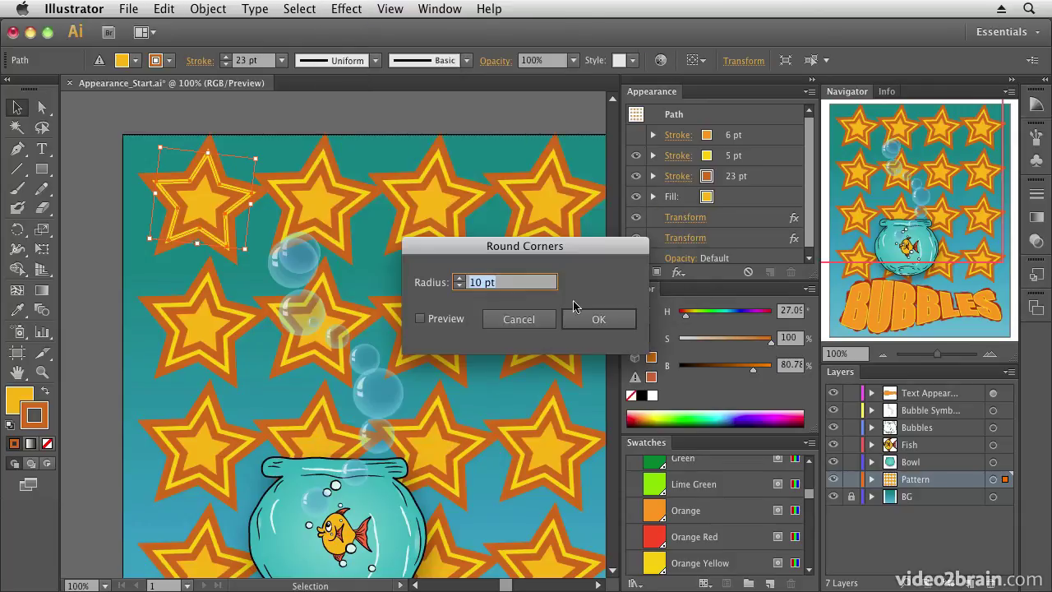
{"action": "left_click", "coordinate": [420, 318]}
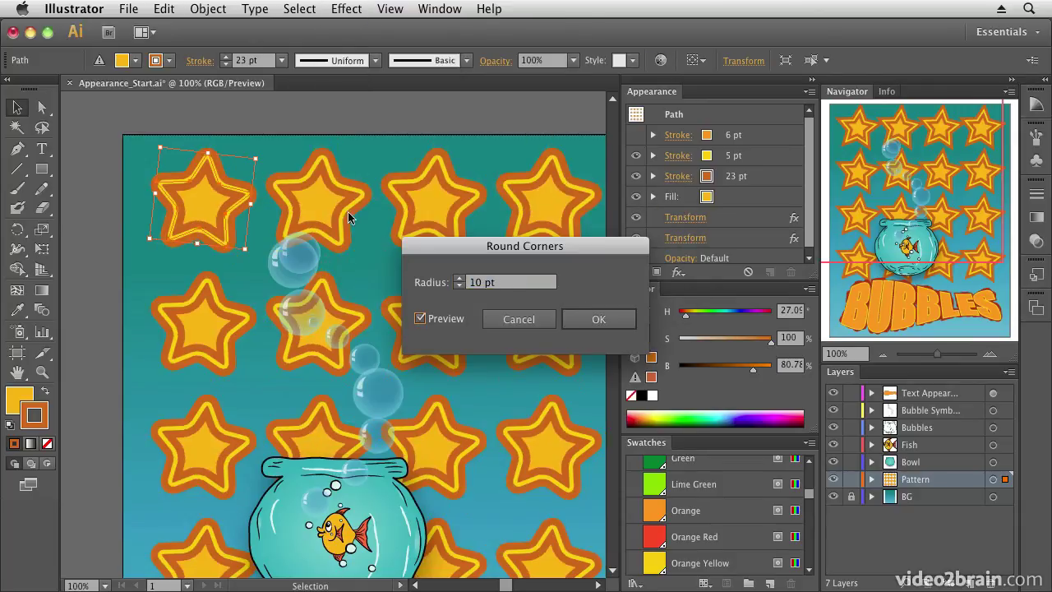
{"action": "left_click", "coordinate": [459, 286]}
{"action": "left_click", "coordinate": [458, 286]}
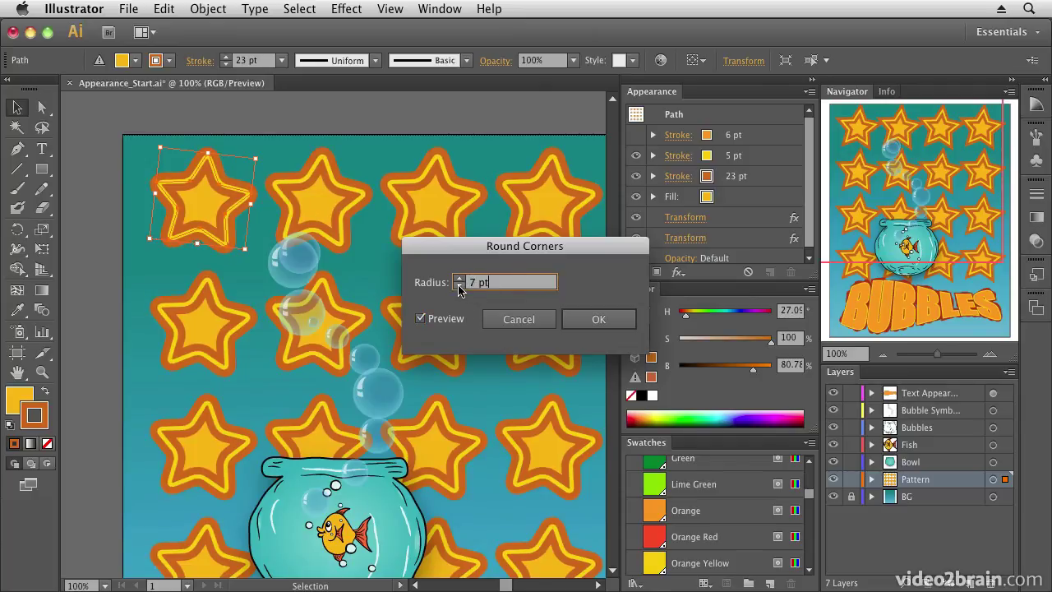
{"action": "left_click", "coordinate": [459, 287]}
{"action": "left_click", "coordinate": [421, 319]}
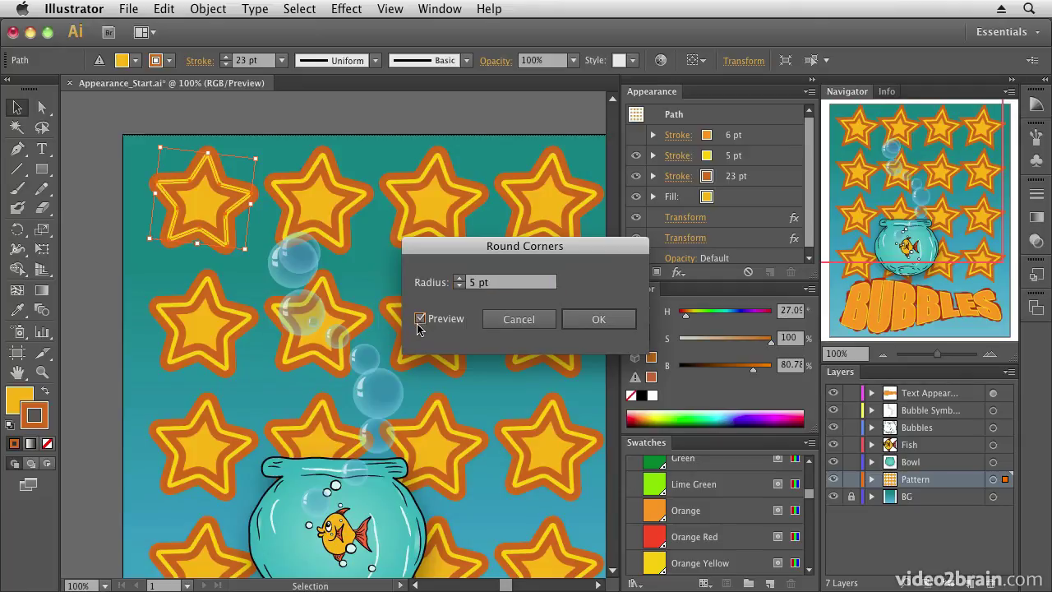
{"action": "left_click", "coordinate": [604, 322]}
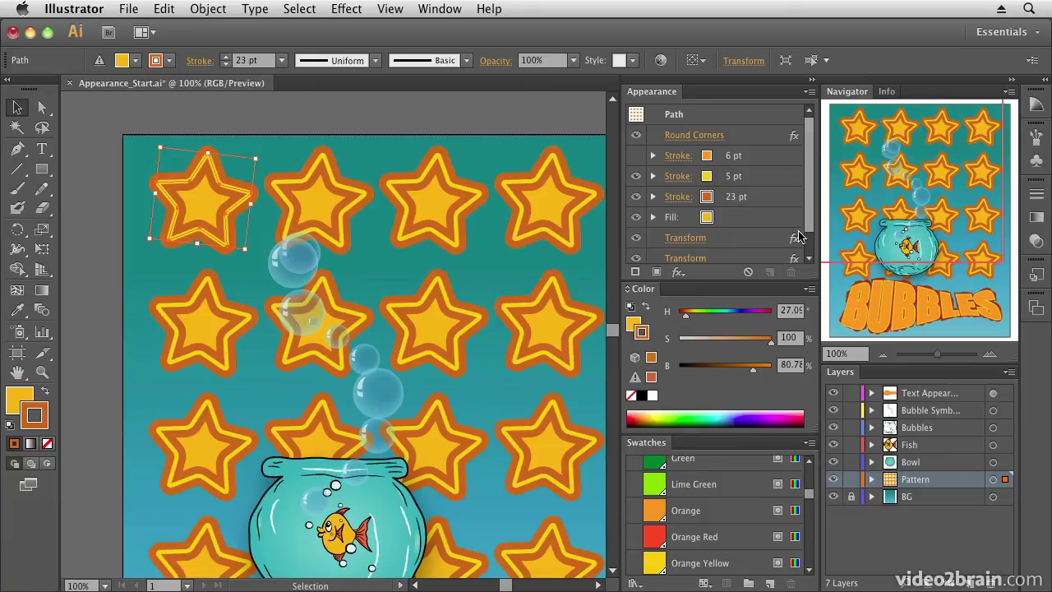
- Drag the Round Corners row below both Transform rows in the Appearance stack
{"action": "scroll", "coordinate": [808, 226], "scroll_direction": "down", "scroll_amount": 1}
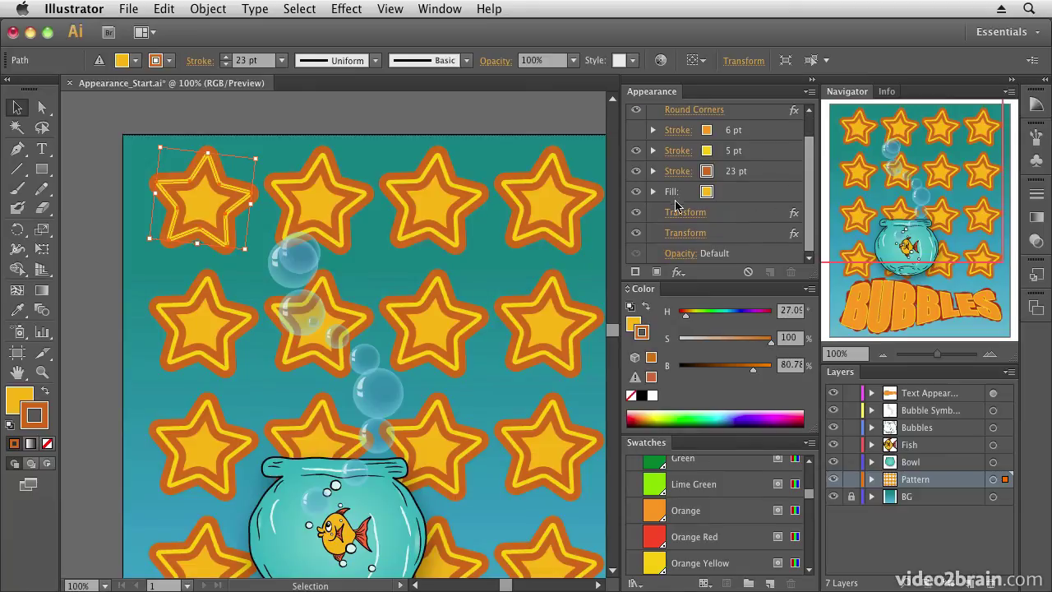
{"action": "scroll", "coordinate": [808, 236], "scroll_direction": "up", "scroll_amount": 1}
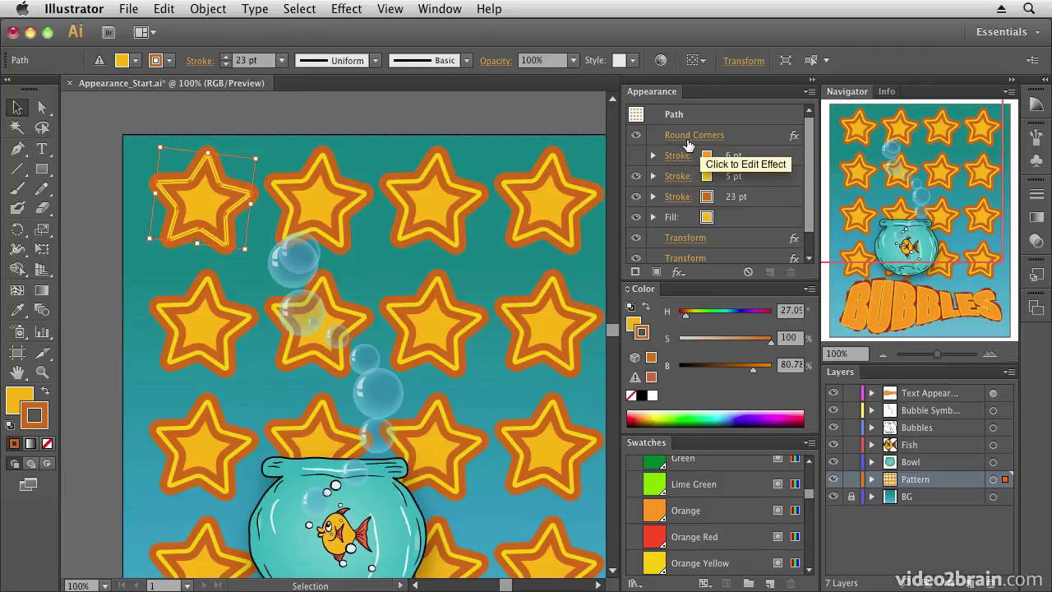
{"action": "left_click", "coordinate": [747, 140]}
{"action": "left_click_drag", "start_coordinate": [748, 140], "coordinate": [740, 236]}
{"action": "scroll", "coordinate": [754, 226], "scroll_direction": "down", "scroll_amount": 1}
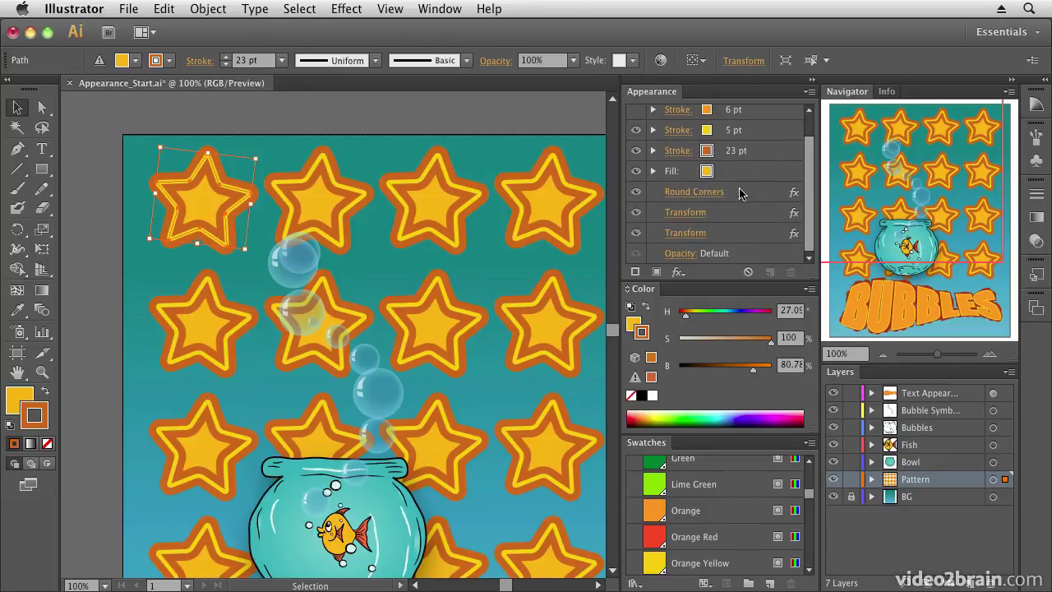
{"action": "left_click_drag", "start_coordinate": [748, 194], "coordinate": [742, 240]}
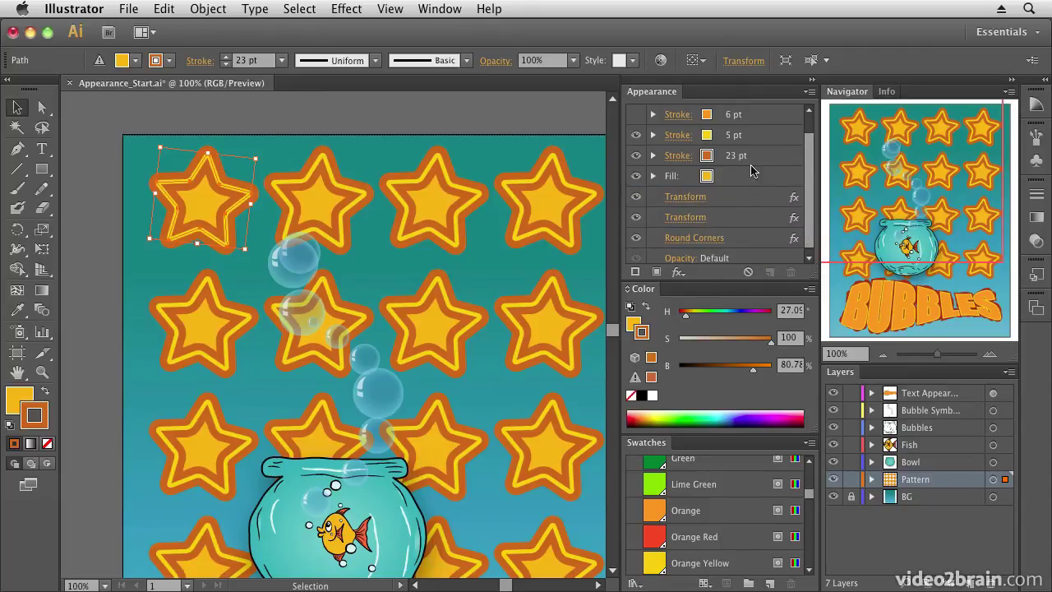
{"action": "scroll", "coordinate": [808, 243], "scroll_direction": "up", "scroll_amount": 2}
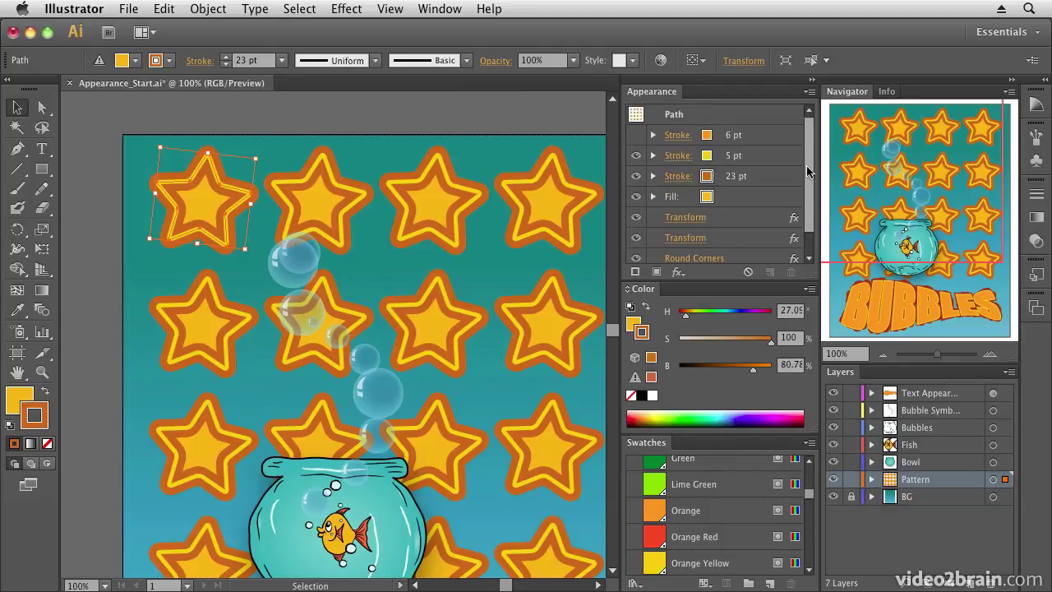
{"action": "scroll", "coordinate": [781, 247], "scroll_direction": "down", "scroll_amount": 3}
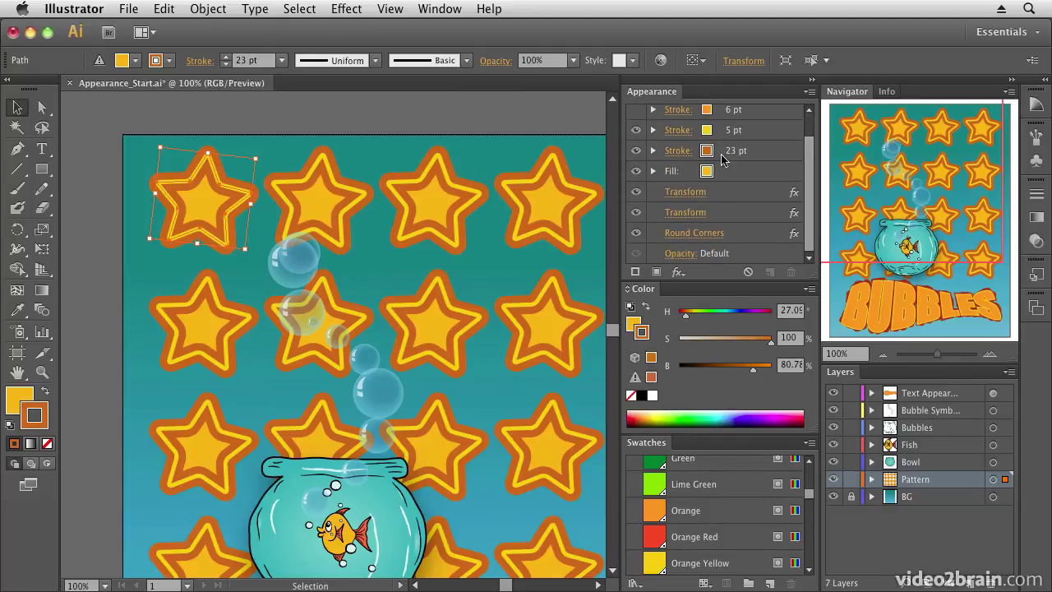
{"action": "scroll", "coordinate": [809, 216], "scroll_direction": "up", "scroll_amount": 1}
{"action": "scroll", "coordinate": [809, 216], "scroll_direction": "up", "scroll_amount": 2}
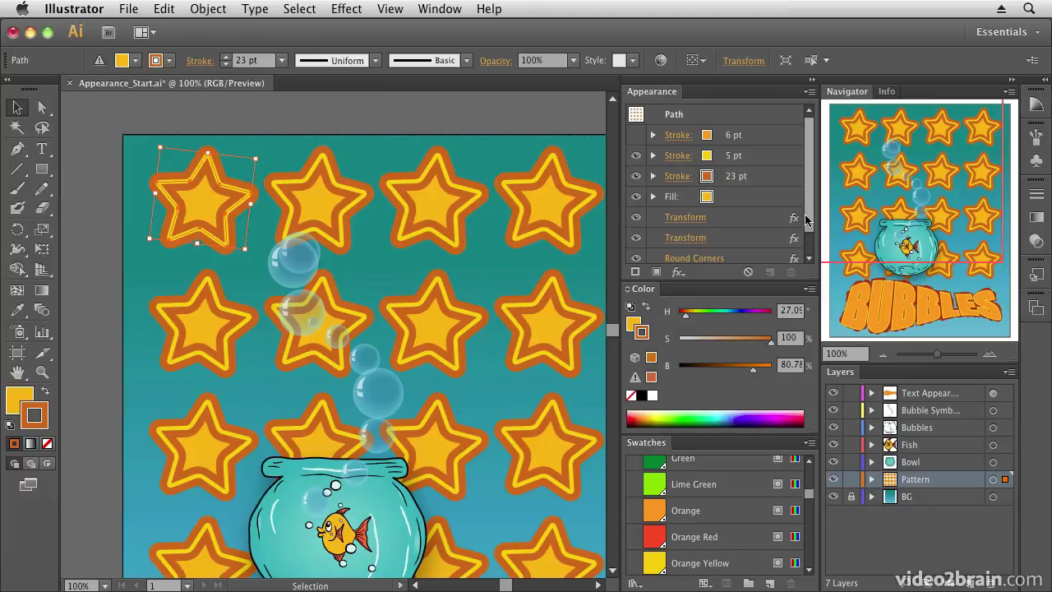
{"action": "scroll", "coordinate": [809, 221], "scroll_direction": "down", "scroll_amount": 3}
- Set the star grid to 70% opacity, trying Hard Light before settling on Overlay blending
{"action": "left_click", "coordinate": [681, 255]}
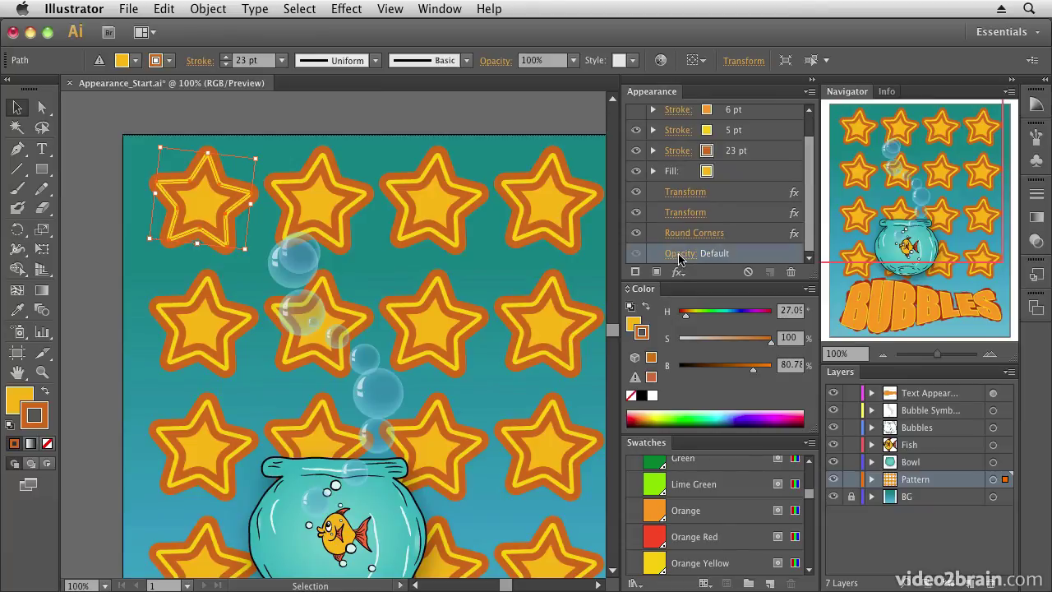
{"action": "left_click", "coordinate": [579, 285]}
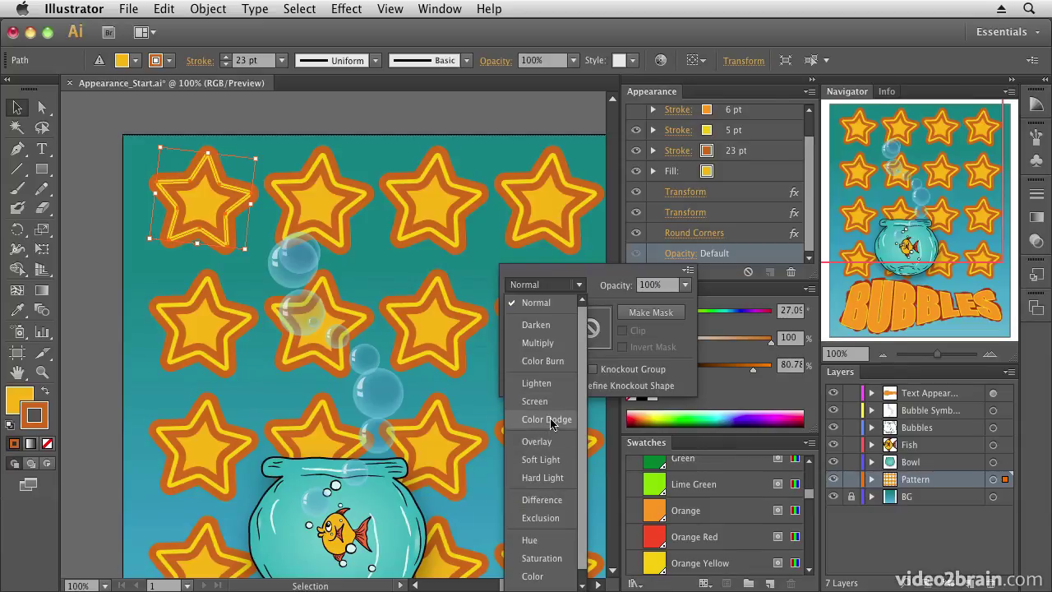
{"action": "left_click", "coordinate": [548, 479]}
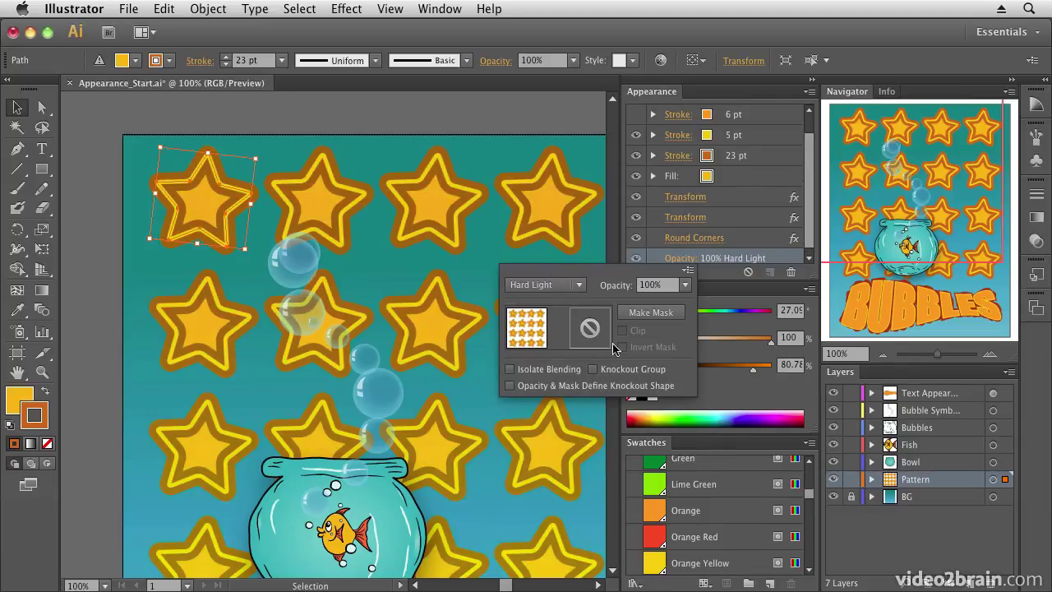
{"action": "left_click", "coordinate": [685, 285]}
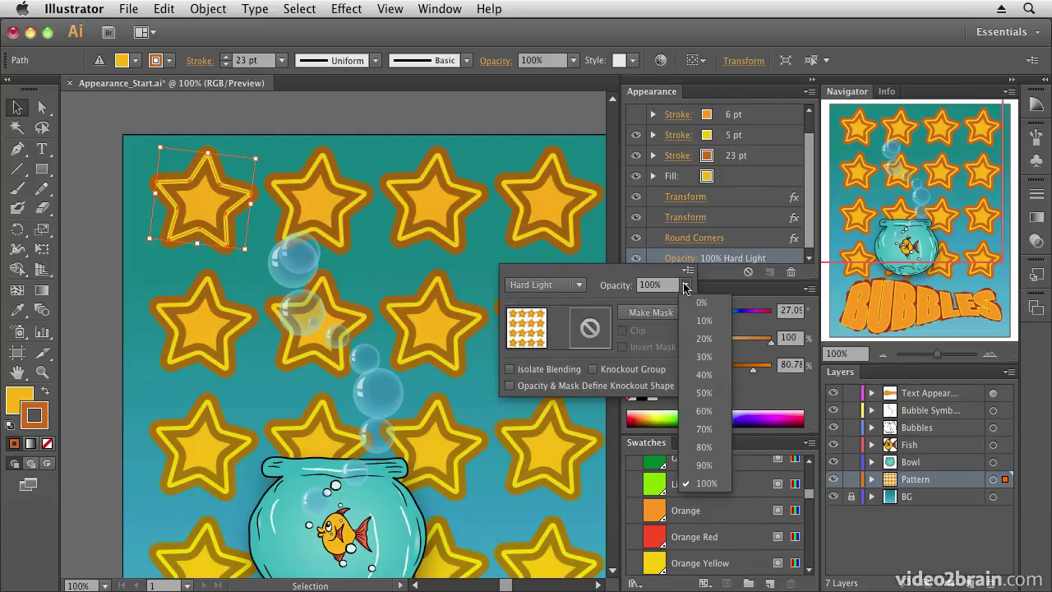
{"action": "left_click", "coordinate": [704, 429]}
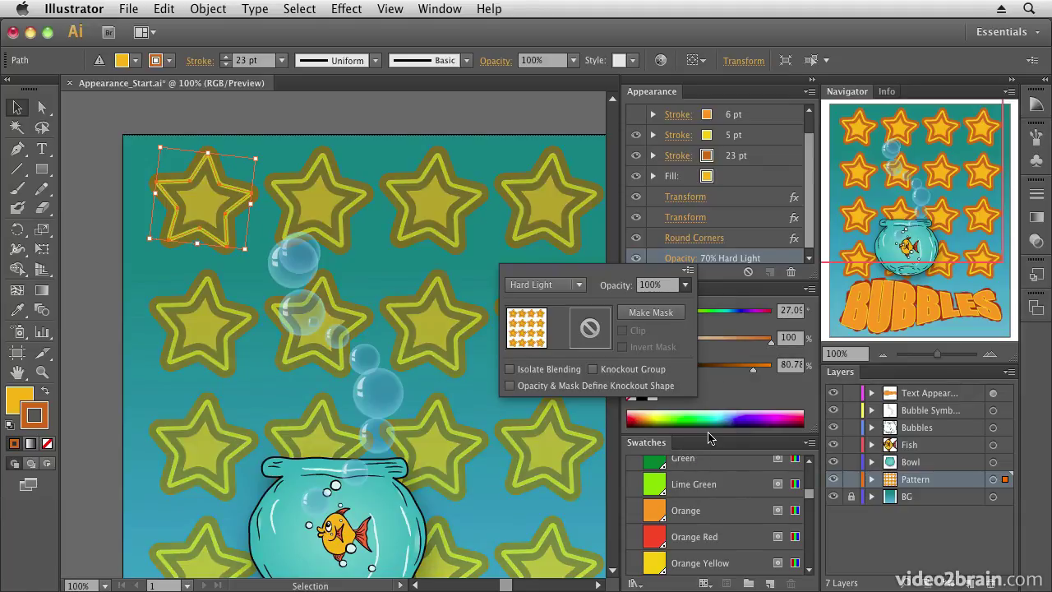
{"action": "left_click", "coordinate": [579, 285]}
{"action": "left_click", "coordinate": [565, 426]}
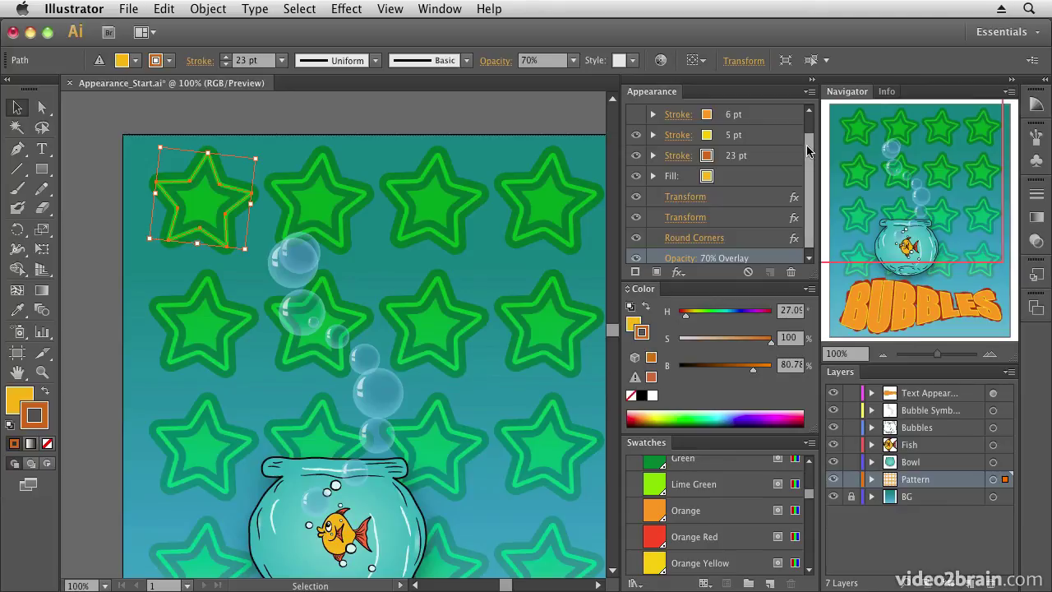
{"action": "mouse_move", "coordinate": [807, 151]}
{"action": "left_mouse_down"}
{"action": "mouse_move", "coordinate": [809, 135]}
{"action": "mouse_move", "coordinate": [813, 160]}
{"action": "left_mouse_up"}
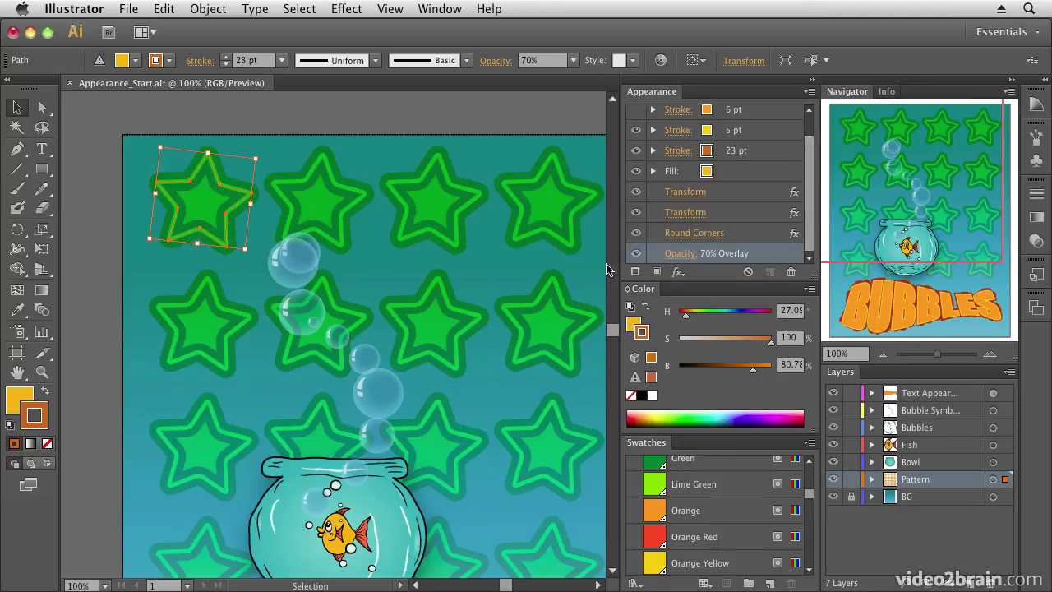
- Fit the poster in the window and scale down the top-left star to shrink the grid
{"action": "double_click", "coordinate": [16, 374]}
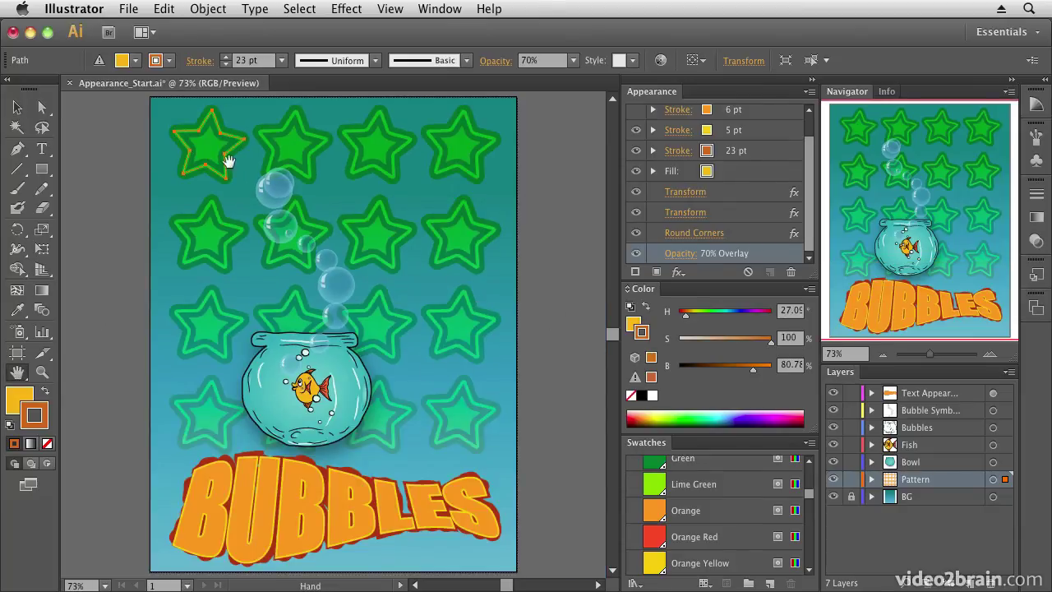
{"action": "left_click", "coordinate": [17, 107]}
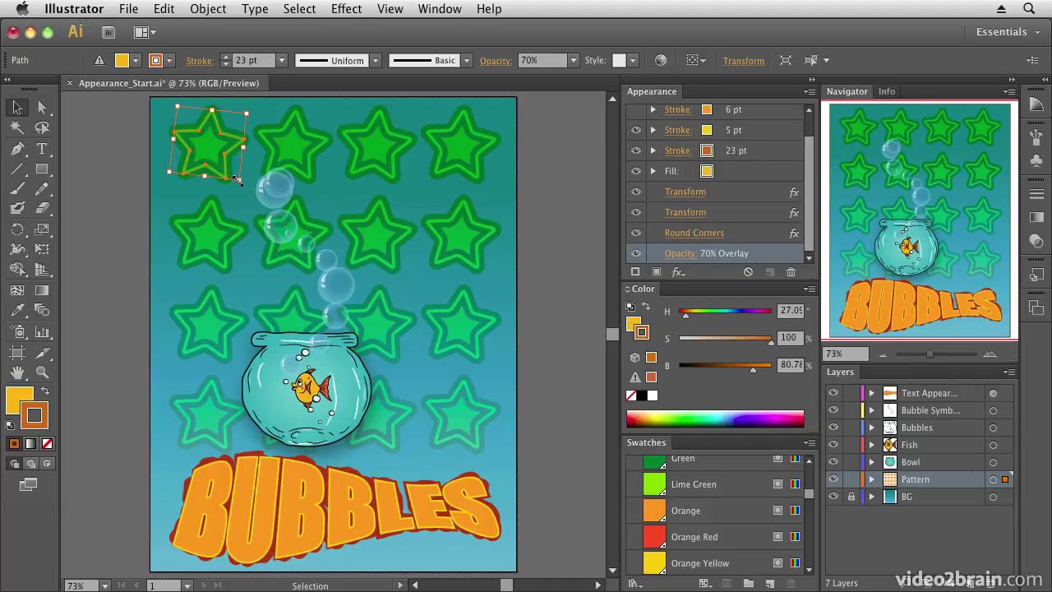
{"action": "mouse_move", "coordinate": [238, 178]}
{"action": "left_mouse_down"}
{"action": "mouse_move", "coordinate": [235, 164]}
{"action": "mouse_move", "coordinate": [228, 171]}
{"action": "left_mouse_up"}
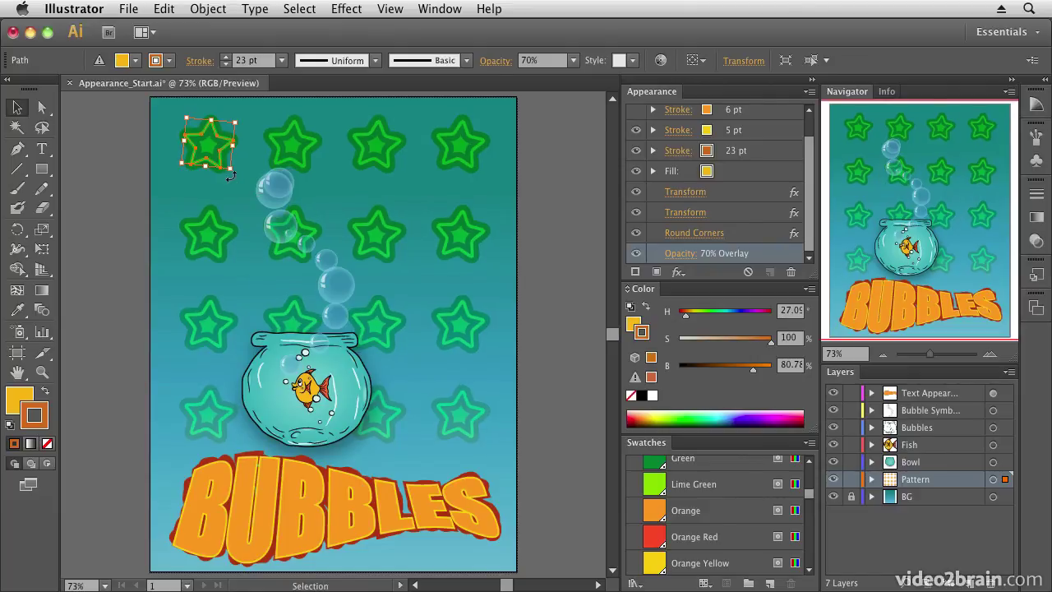
- Try Multiply and Color, settle on Luminosity blending, and enlarge the star slightly
{"action": "left_click", "coordinate": [687, 257]}
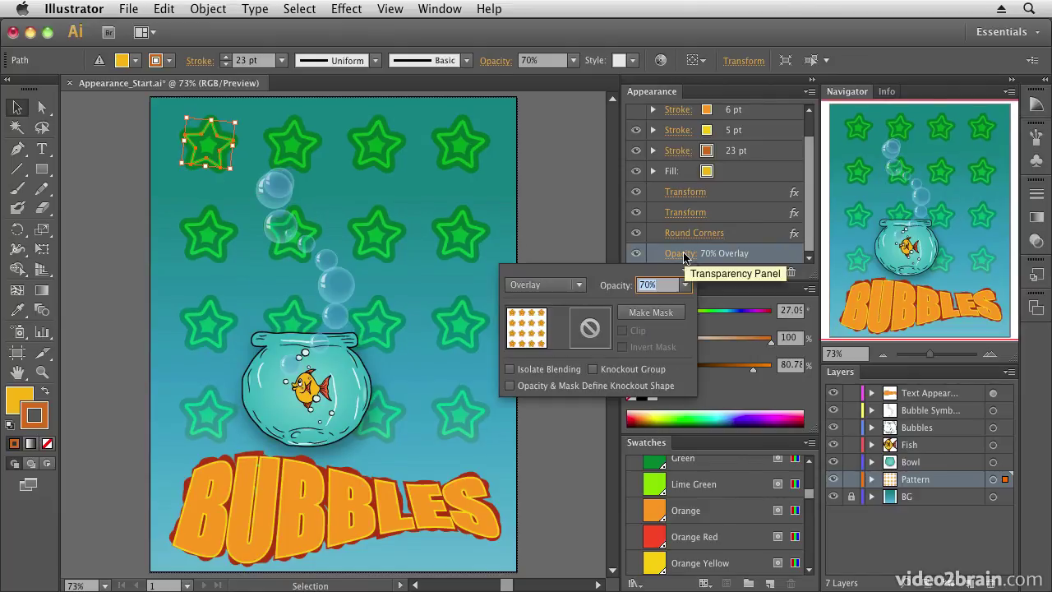
{"action": "left_click", "coordinate": [579, 285]}
{"action": "left_click", "coordinate": [556, 331]}
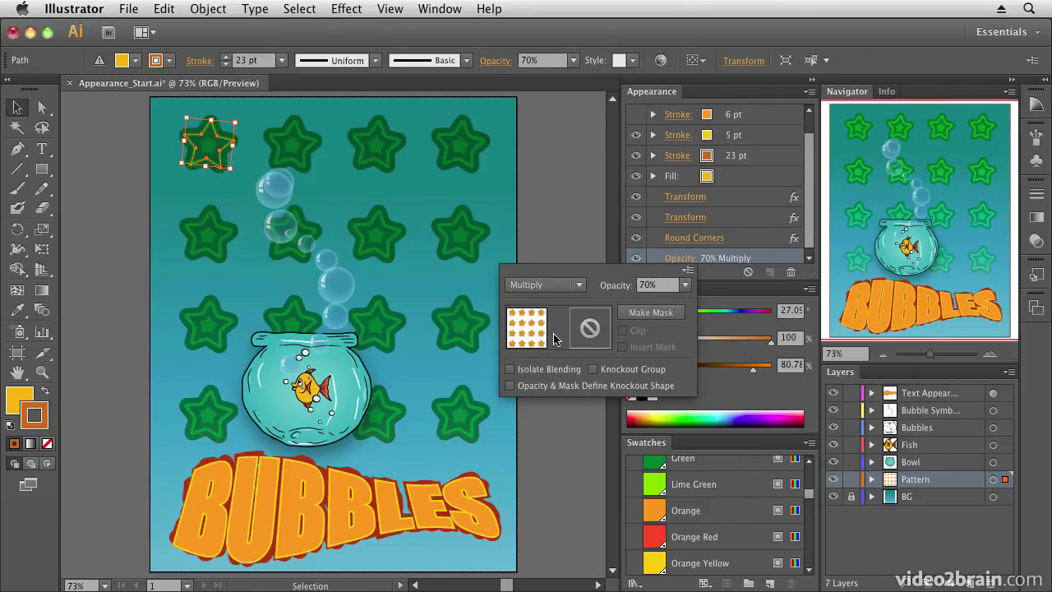
{"action": "left_click", "coordinate": [579, 286]}
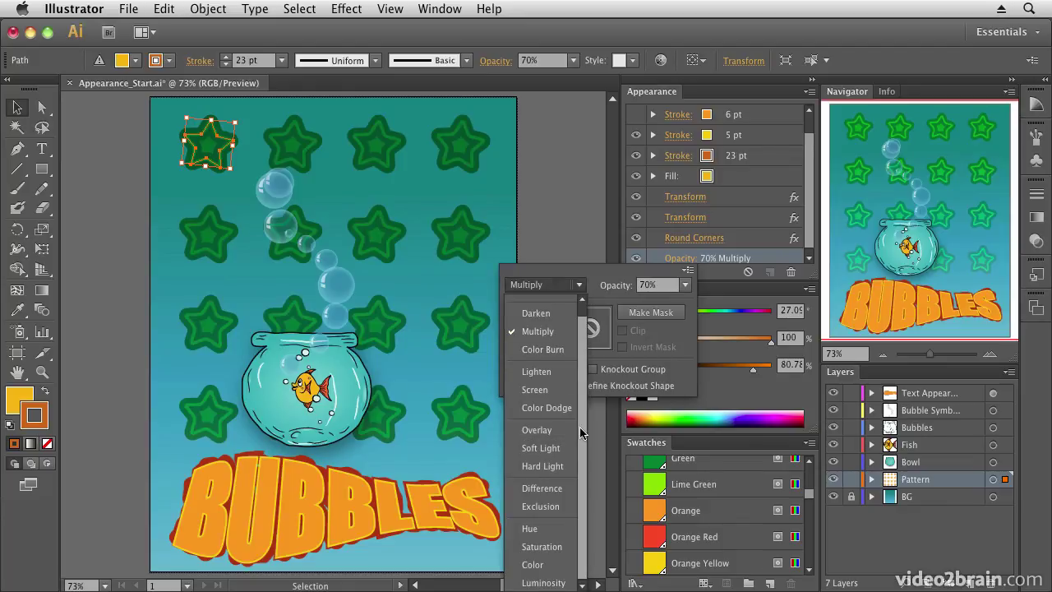
{"action": "left_click", "coordinate": [534, 565]}
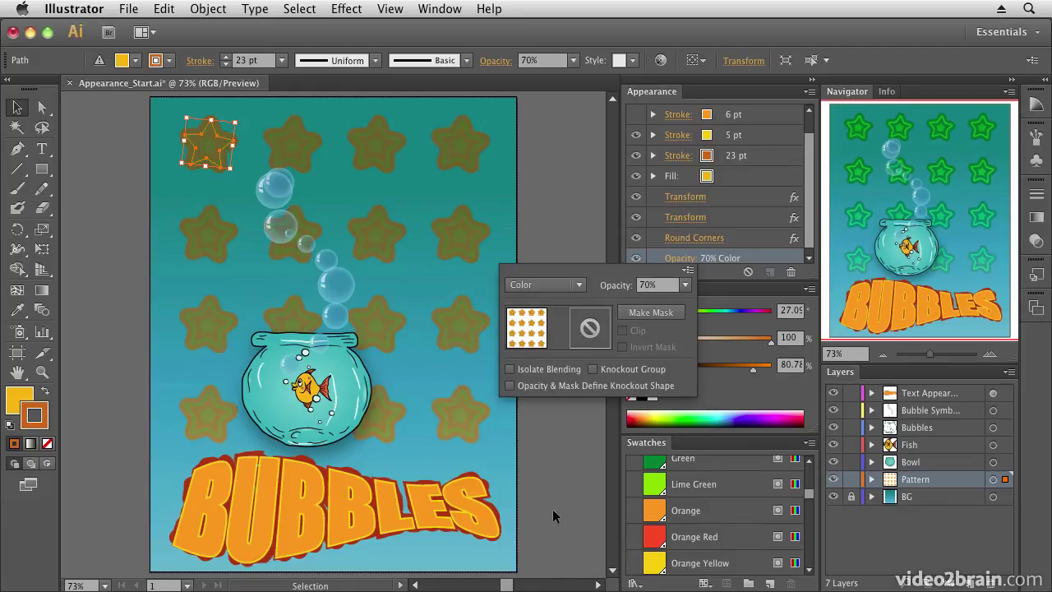
{"action": "left_click", "coordinate": [579, 285]}
{"action": "left_click", "coordinate": [551, 581]}
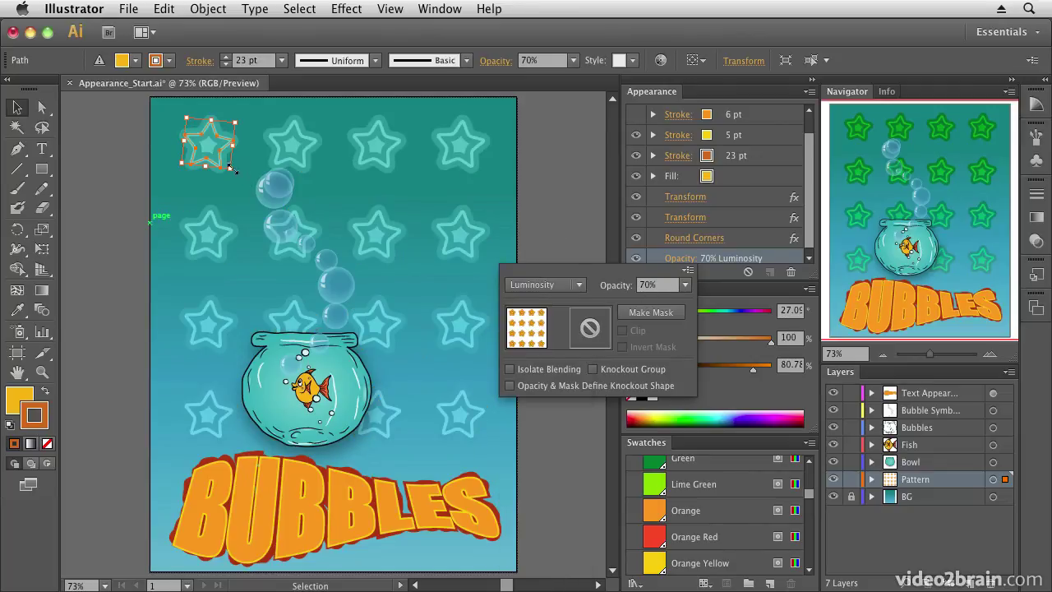
{"action": "left_click_drag", "start_coordinate": [230, 171], "coordinate": [241, 178]}
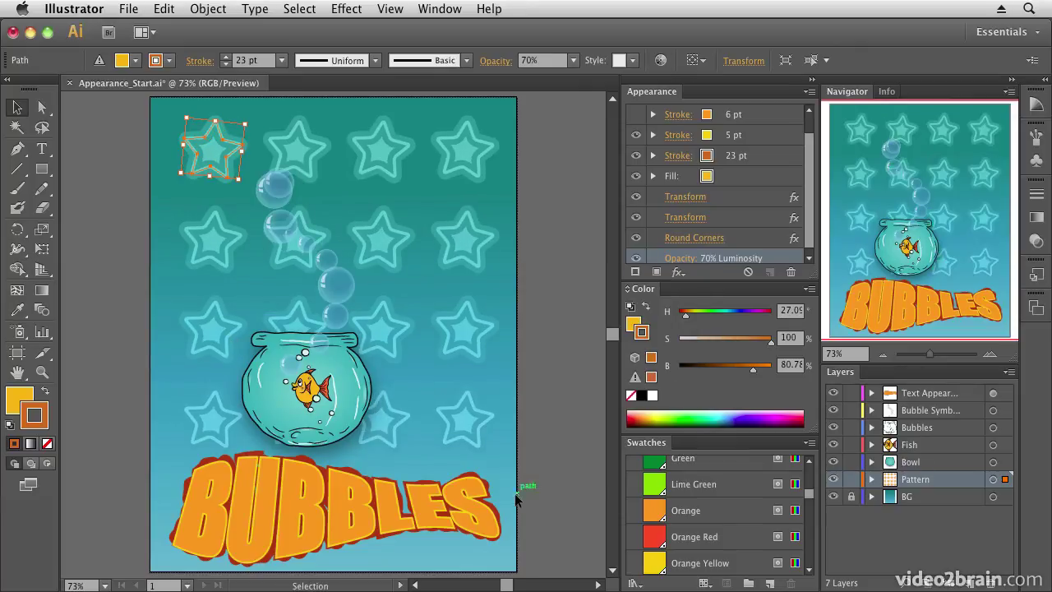